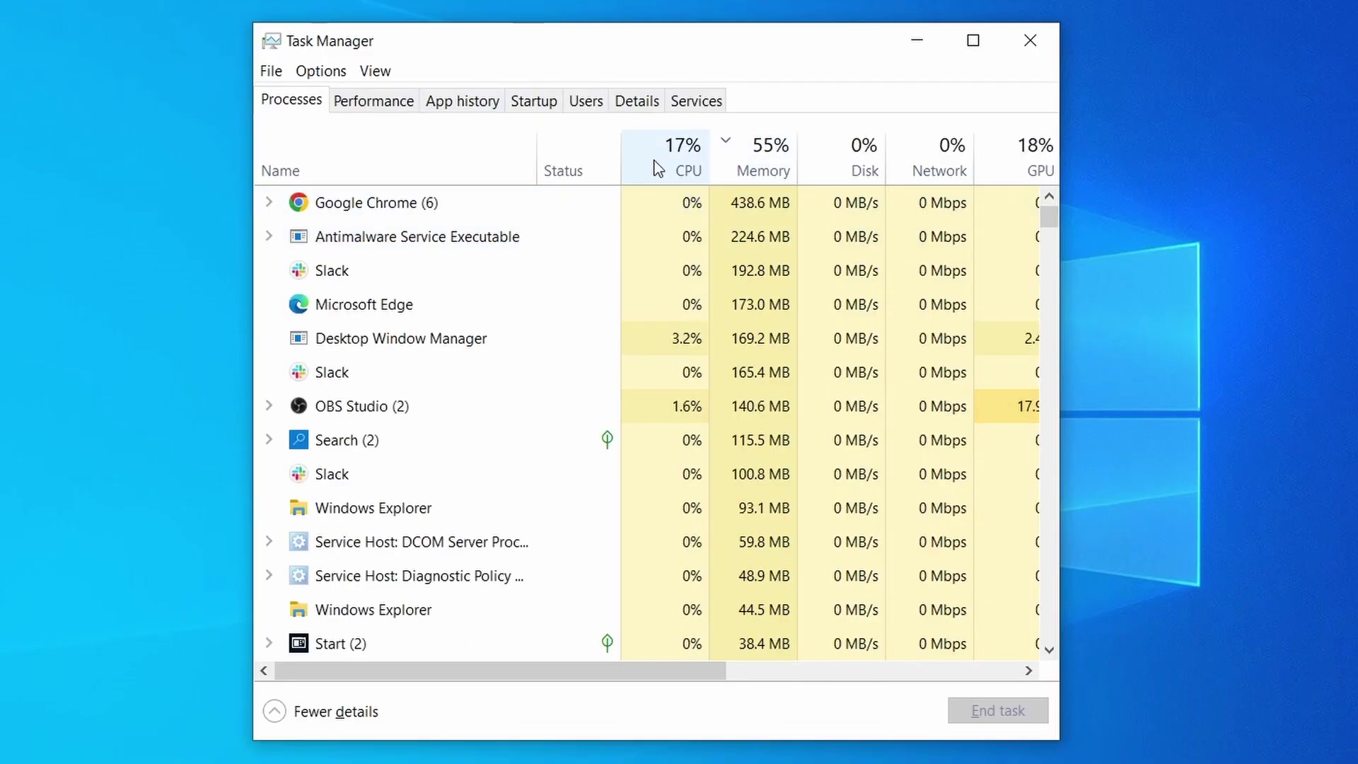
Step: Sort running processes by CPU and memory, search the registry for sketchy entries, and choose browsing data
{"action": "left_click", "coordinate": [655, 168]}
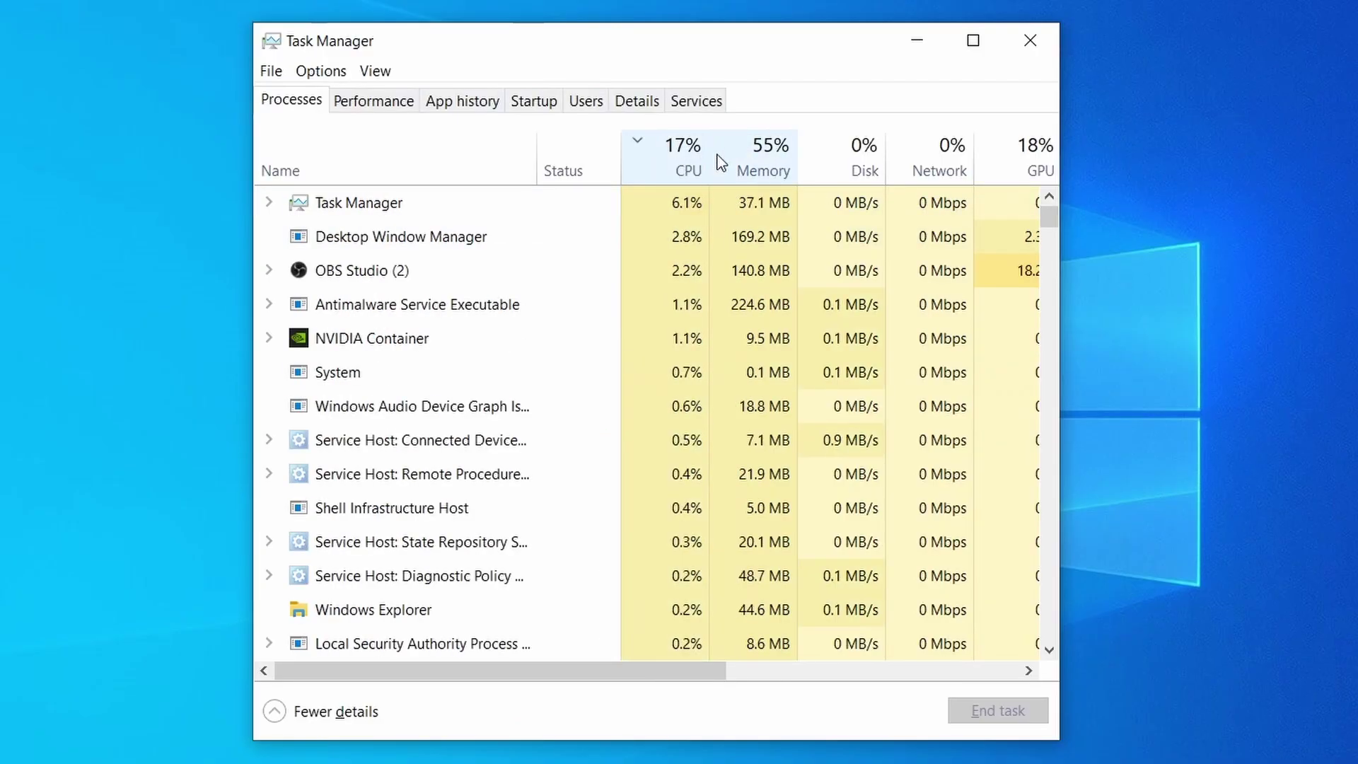
{"action": "left_click", "coordinate": [772, 156]}
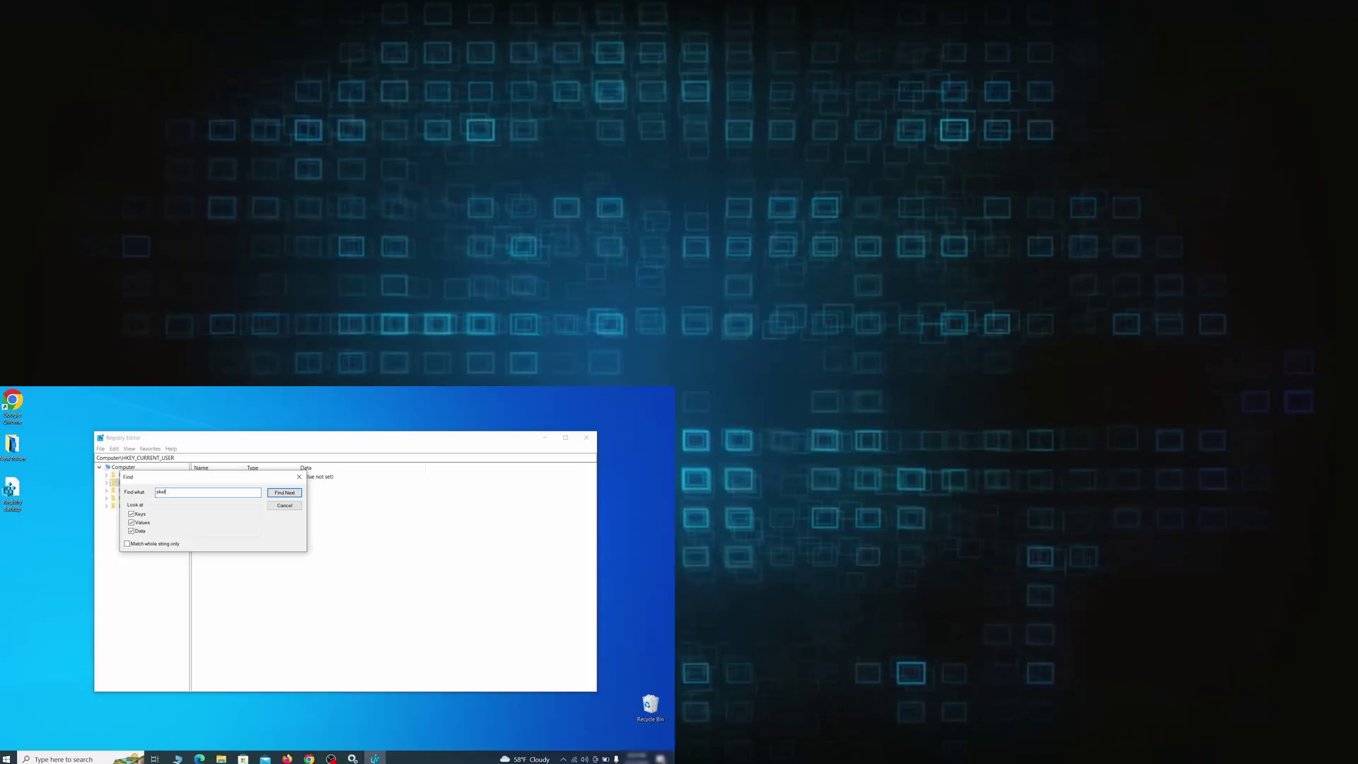
{"action": "type", "text": "tchy"}
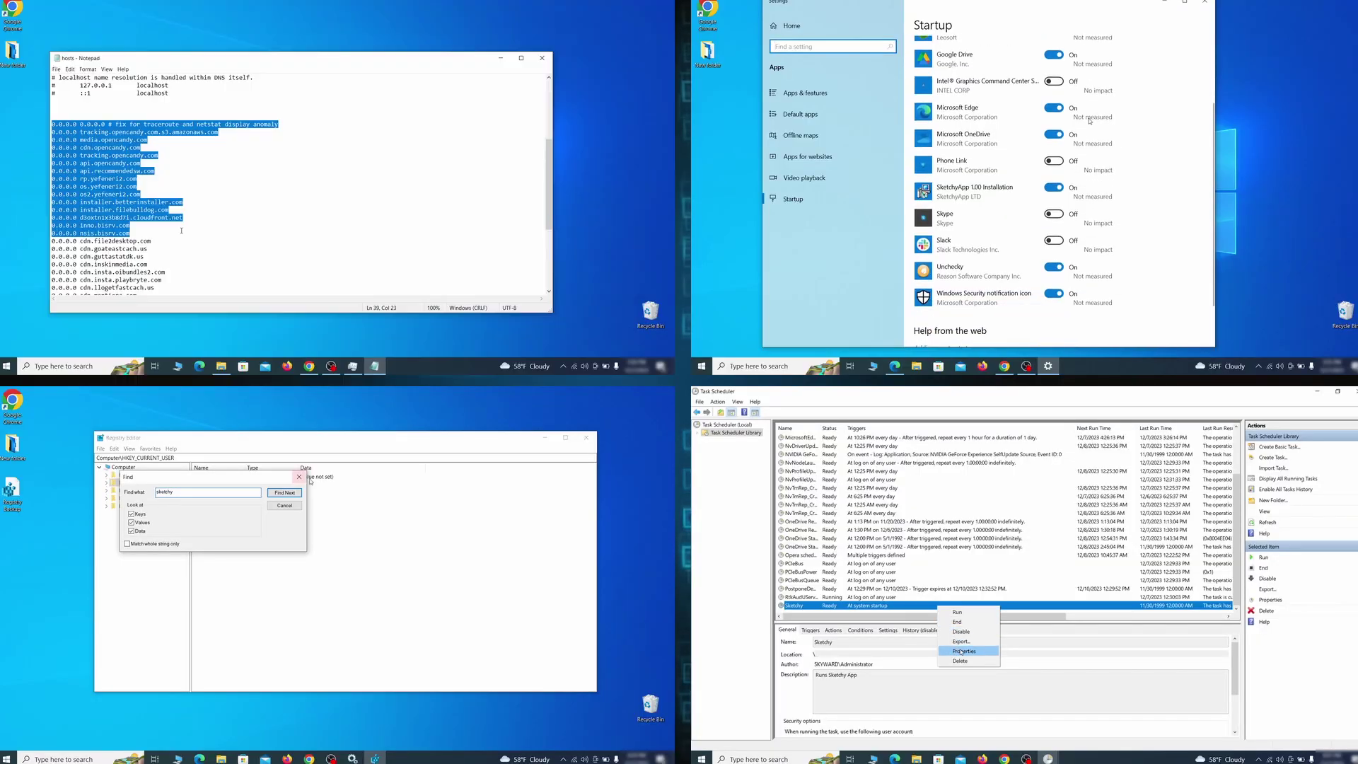
{"action": "left_click", "coordinate": [285, 493]}
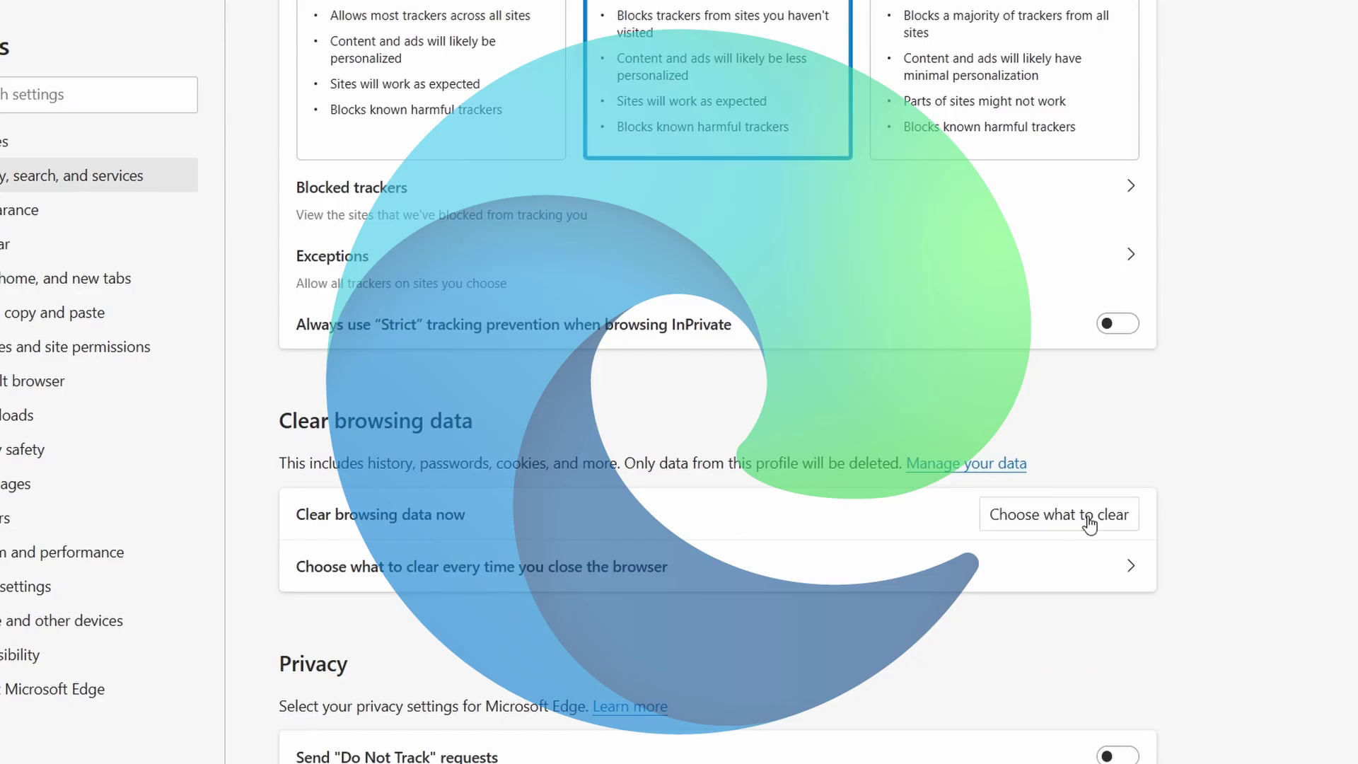
{"action": "left_click", "coordinate": [1059, 516]}
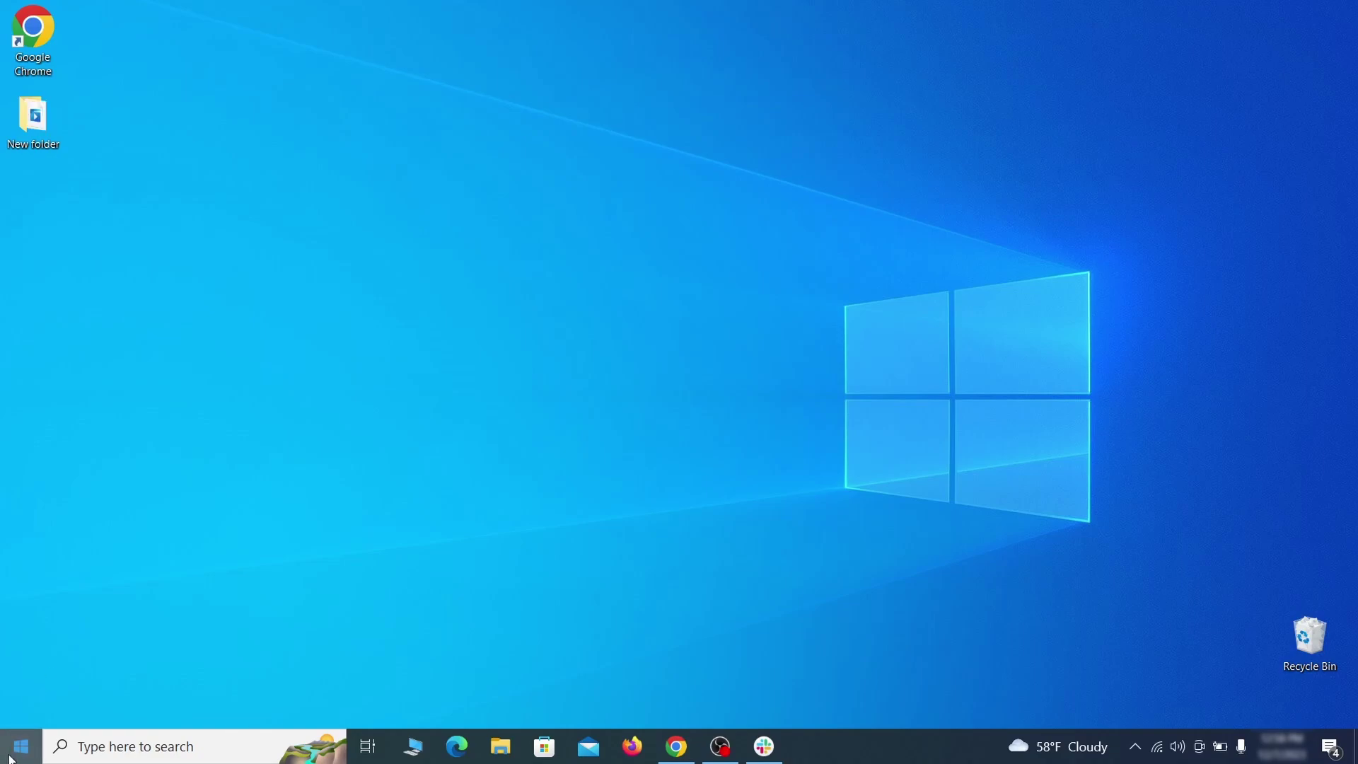
Step: Restart into advanced startup from Settings > Update & Security > Recovery, also shown on Windows 11
{"action": "left_click", "coordinate": [11, 758]}
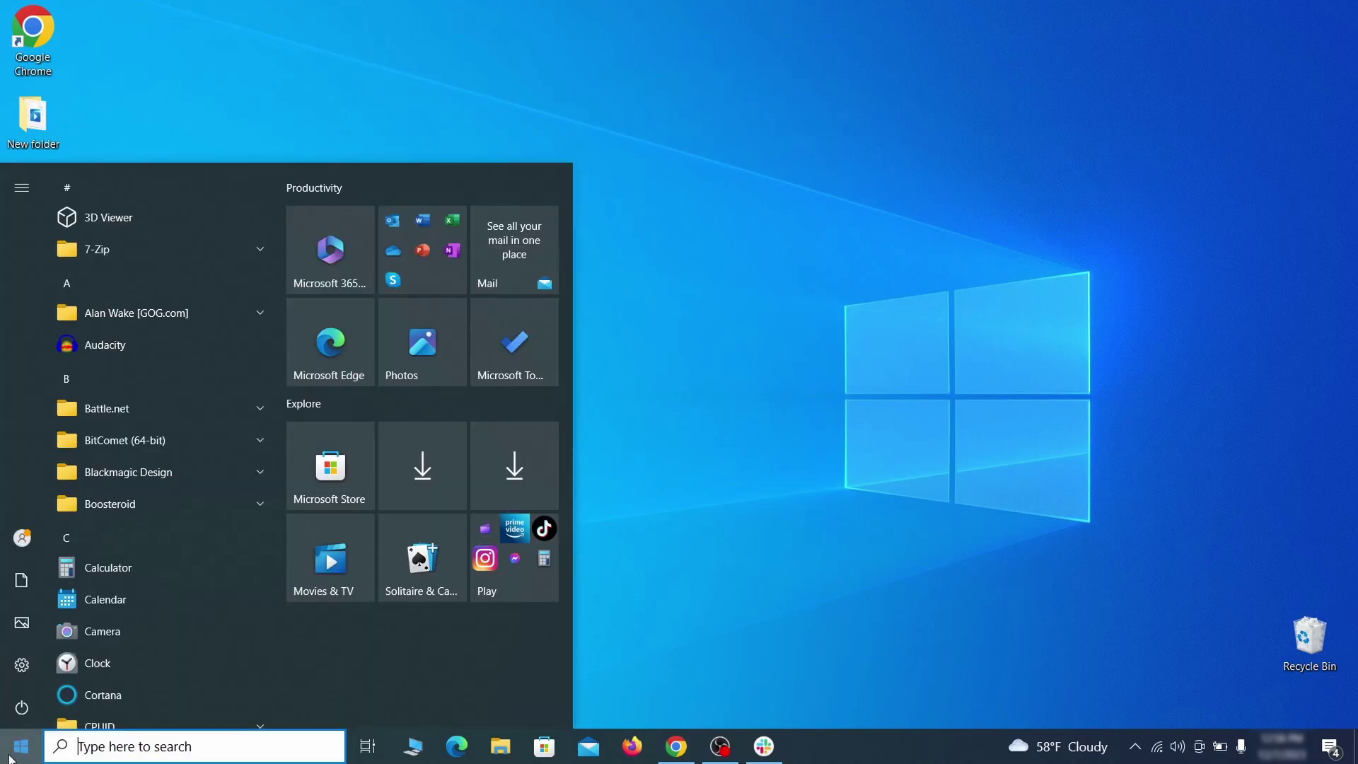
{"action": "left_click", "coordinate": [22, 663]}
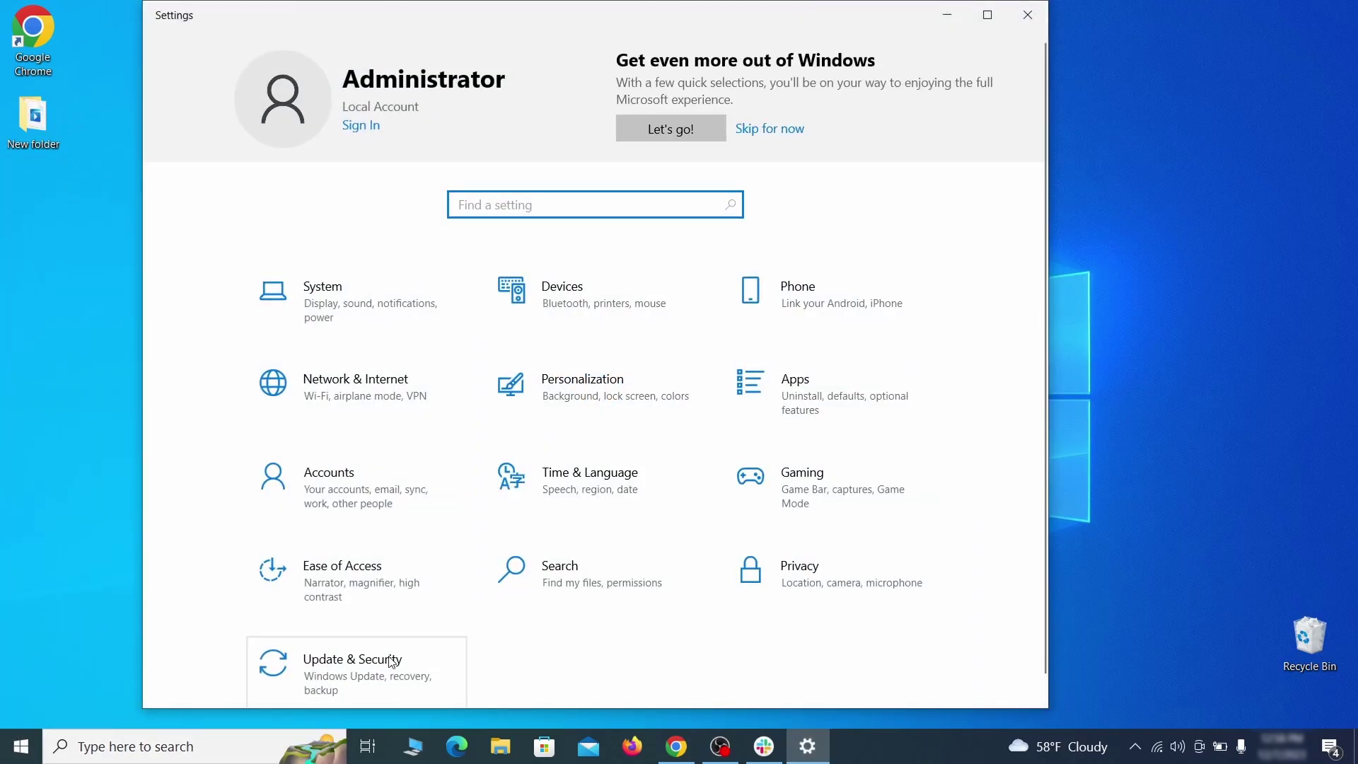
{"action": "left_click", "coordinate": [411, 671]}
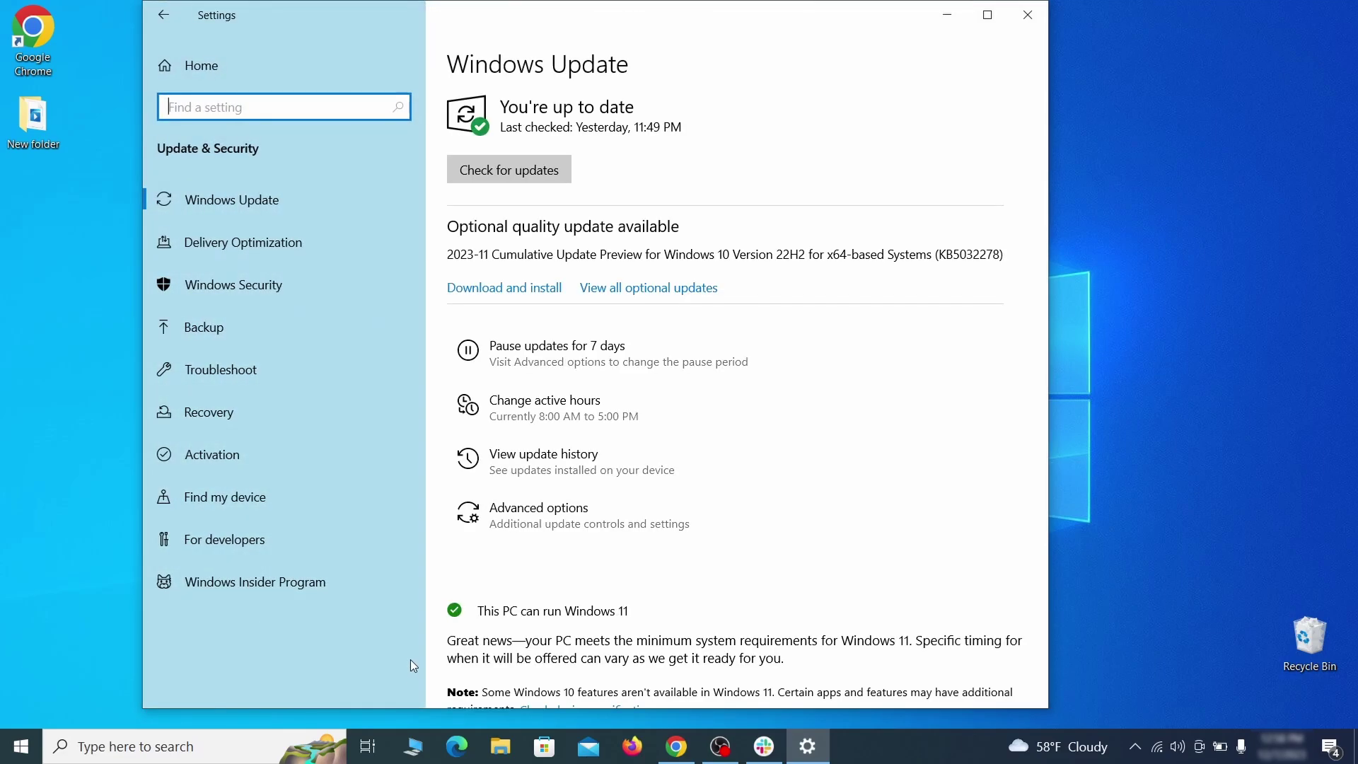
{"action": "left_click", "coordinate": [328, 413]}
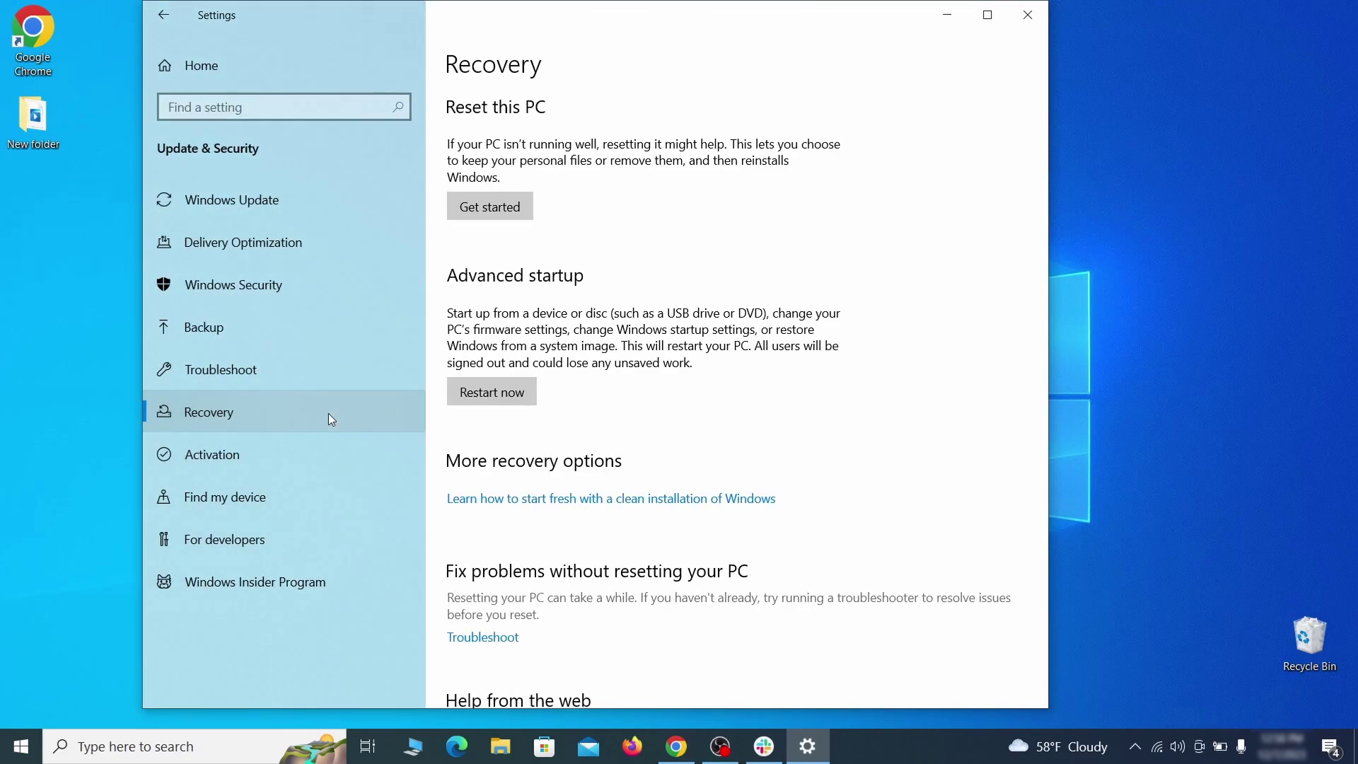
{"action": "left_click", "coordinate": [532, 407]}
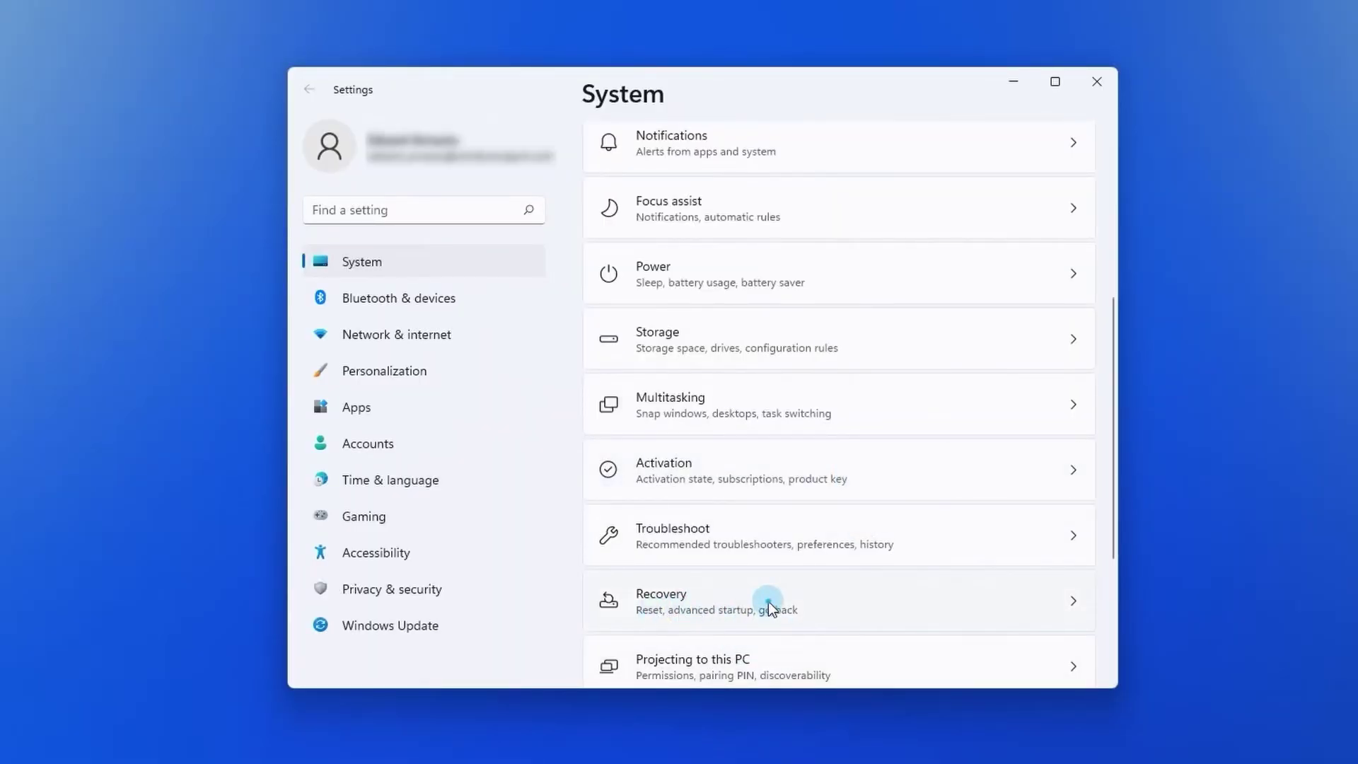
{"action": "left_click", "coordinate": [768, 601]}
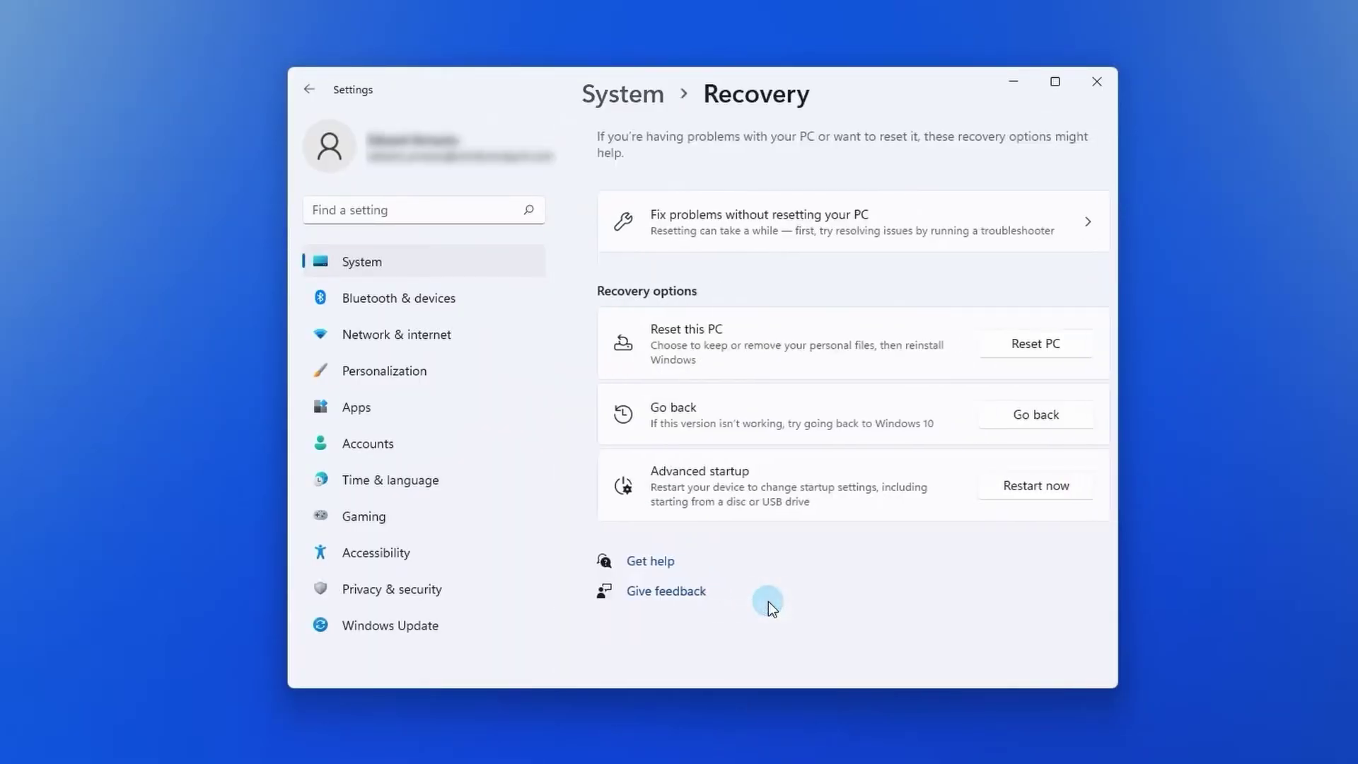
{"action": "left_click", "coordinate": [1003, 495]}
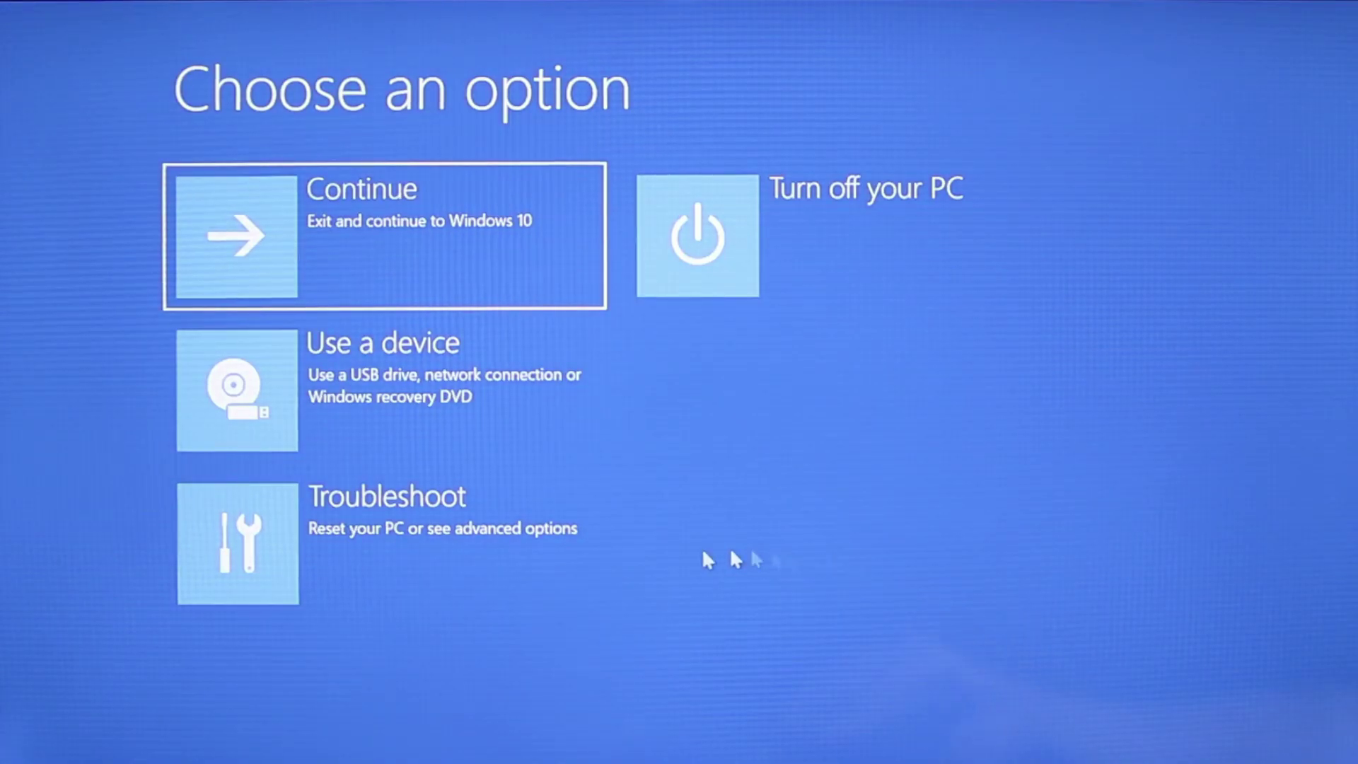
Step: Go through Troubleshoot > Advanced options > Start-up Settings and restart to pick a boot mode
{"action": "left_click", "coordinate": [422, 563]}
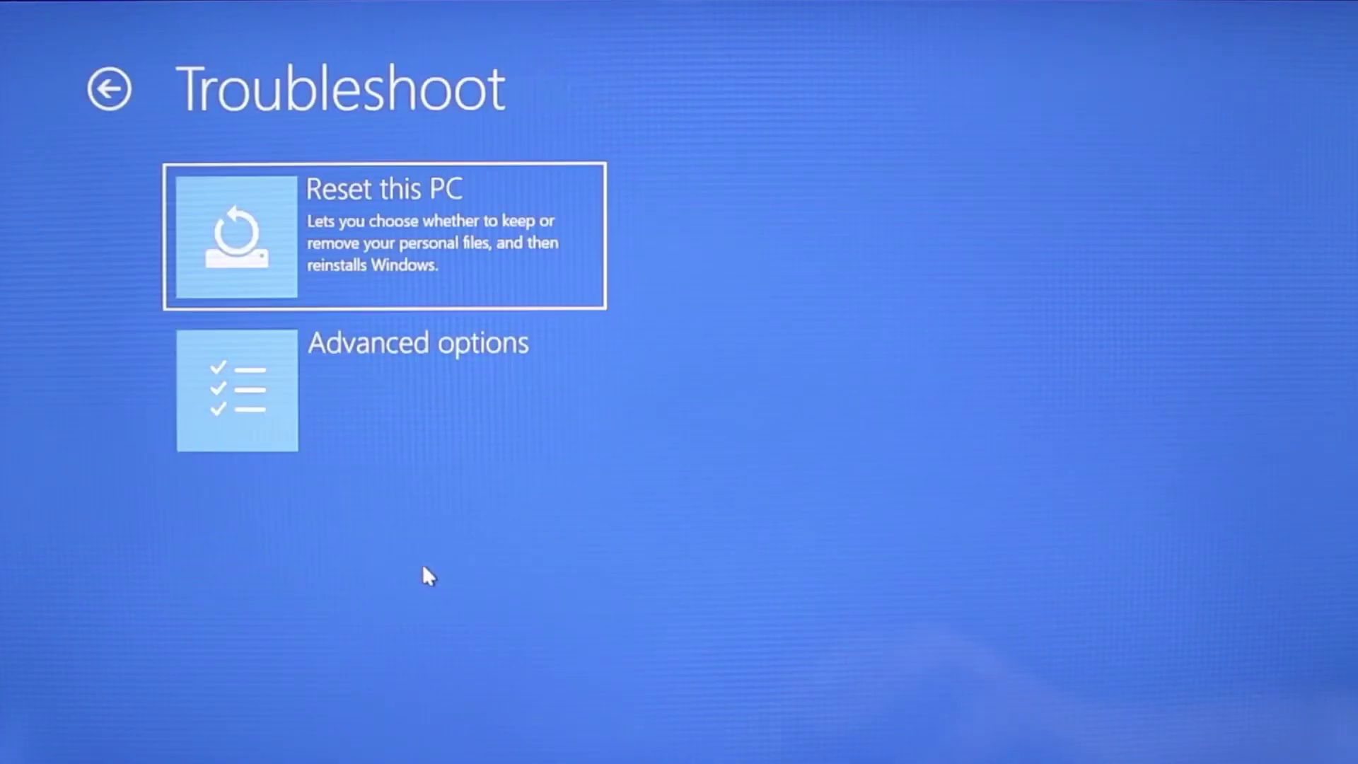
{"action": "left_click", "coordinate": [424, 394]}
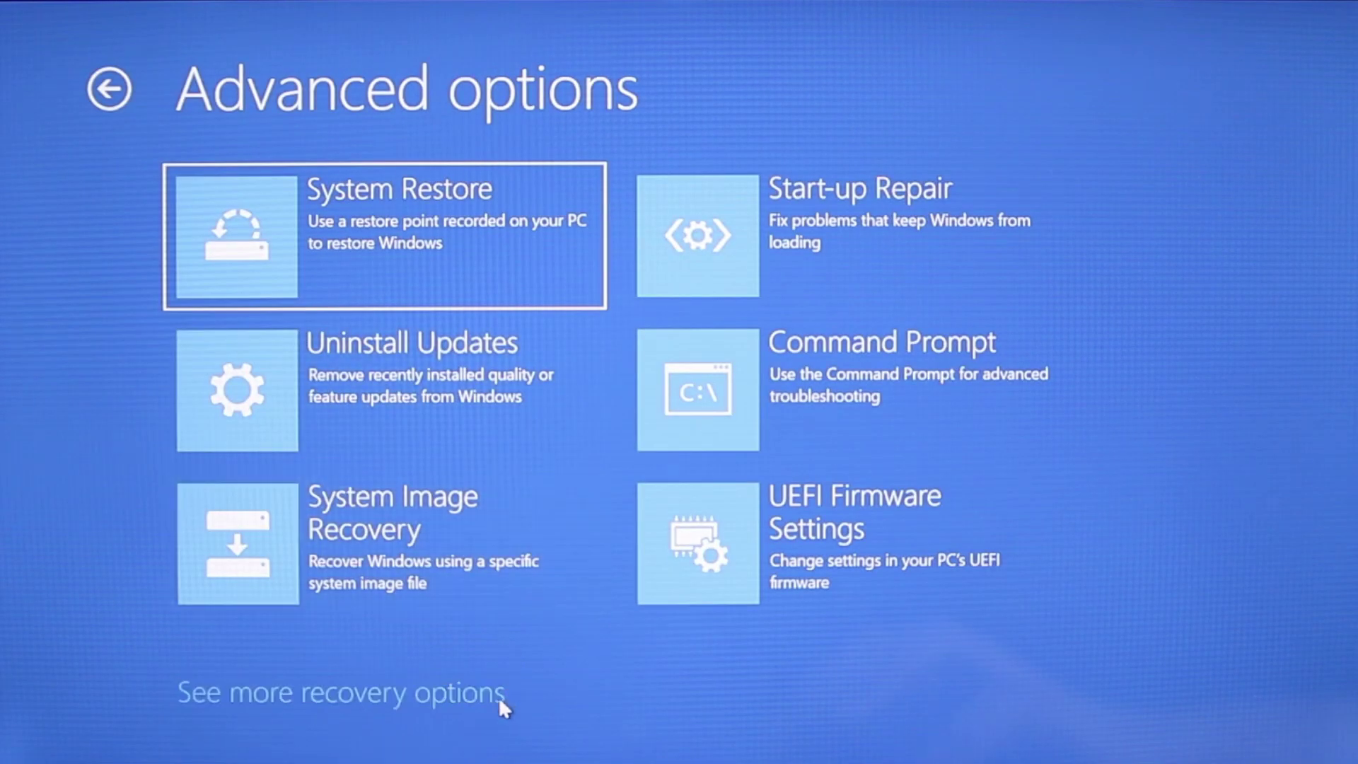
{"action": "left_click", "coordinate": [498, 696]}
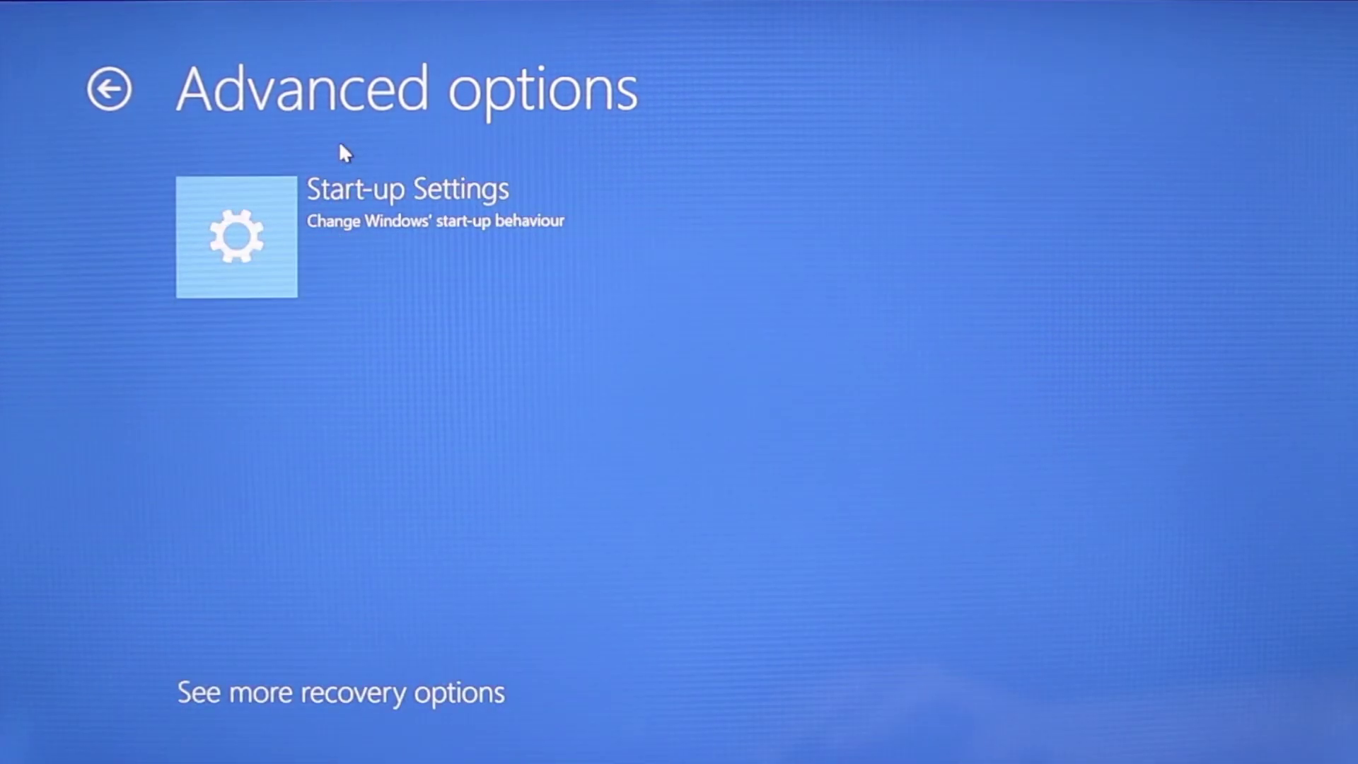
{"action": "left_click", "coordinate": [364, 216]}
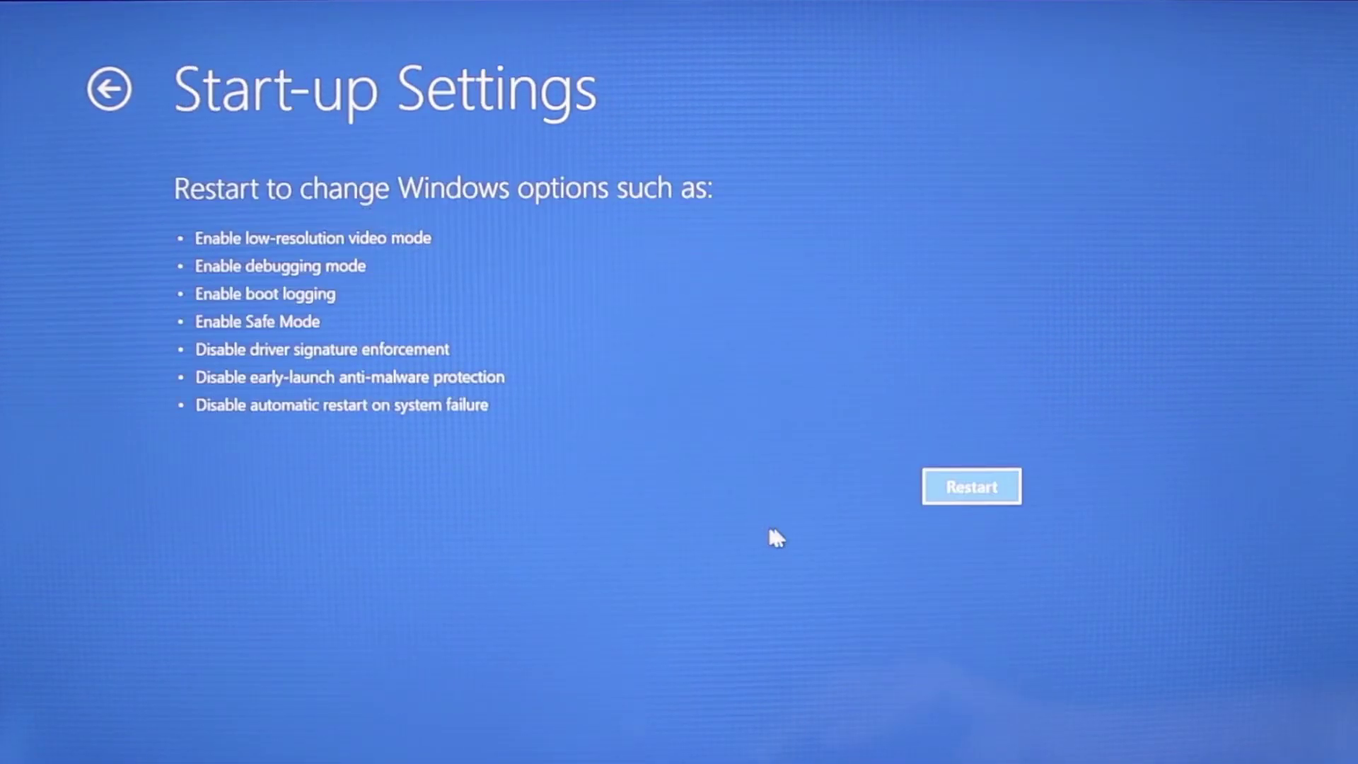
{"action": "left_click", "coordinate": [954, 488]}
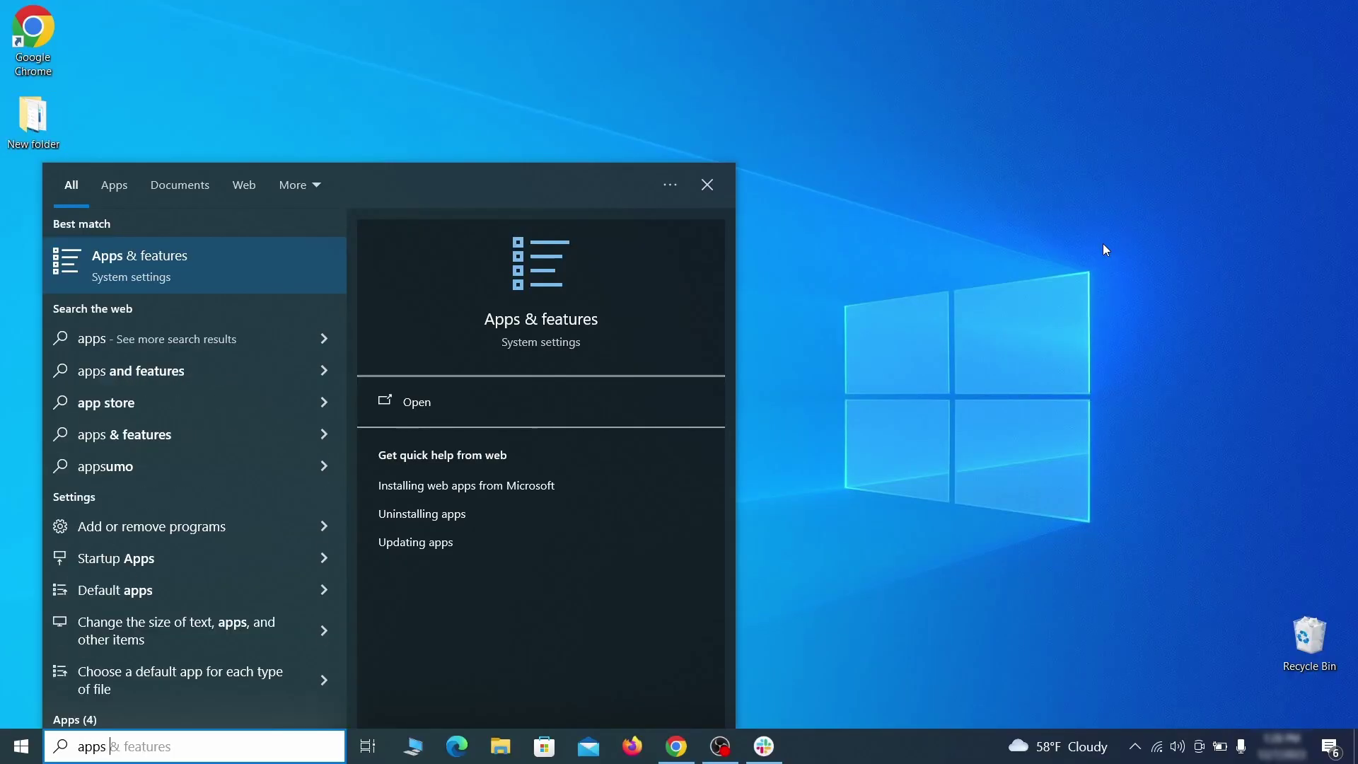
Step: Open Apps & features and sort the installed apps by install date
{"action": "type", "text": "atures"}
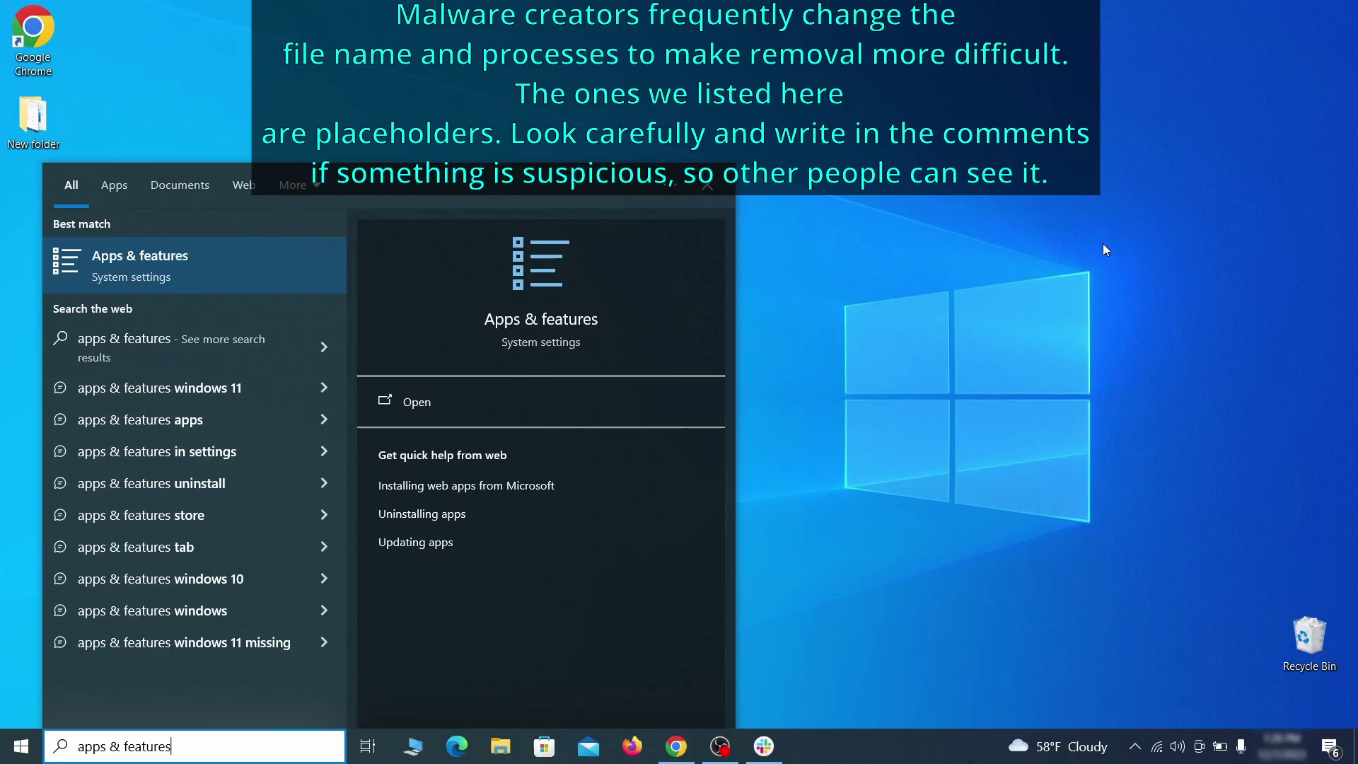
{"action": "key", "text": "Return"}
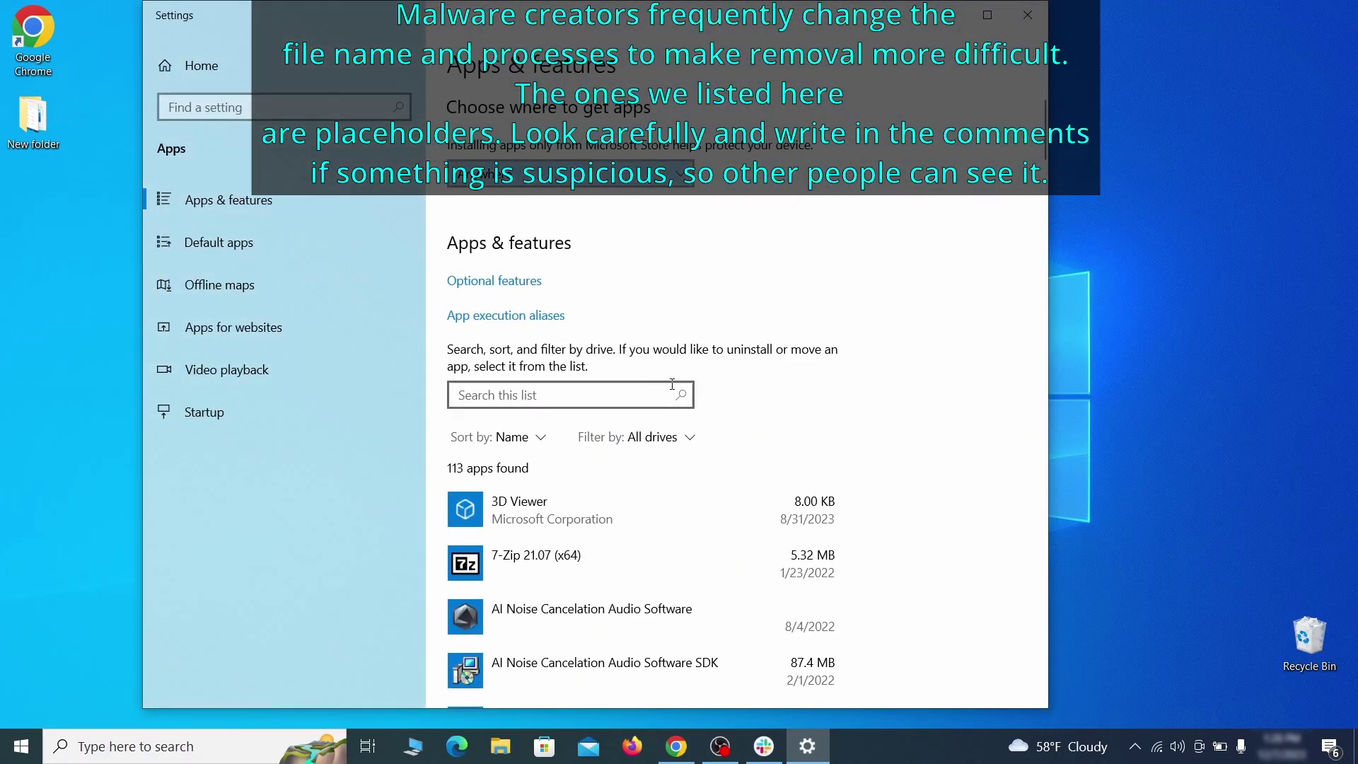
{"action": "left_click", "coordinate": [536, 439]}
{"action": "left_click", "coordinate": [510, 529]}
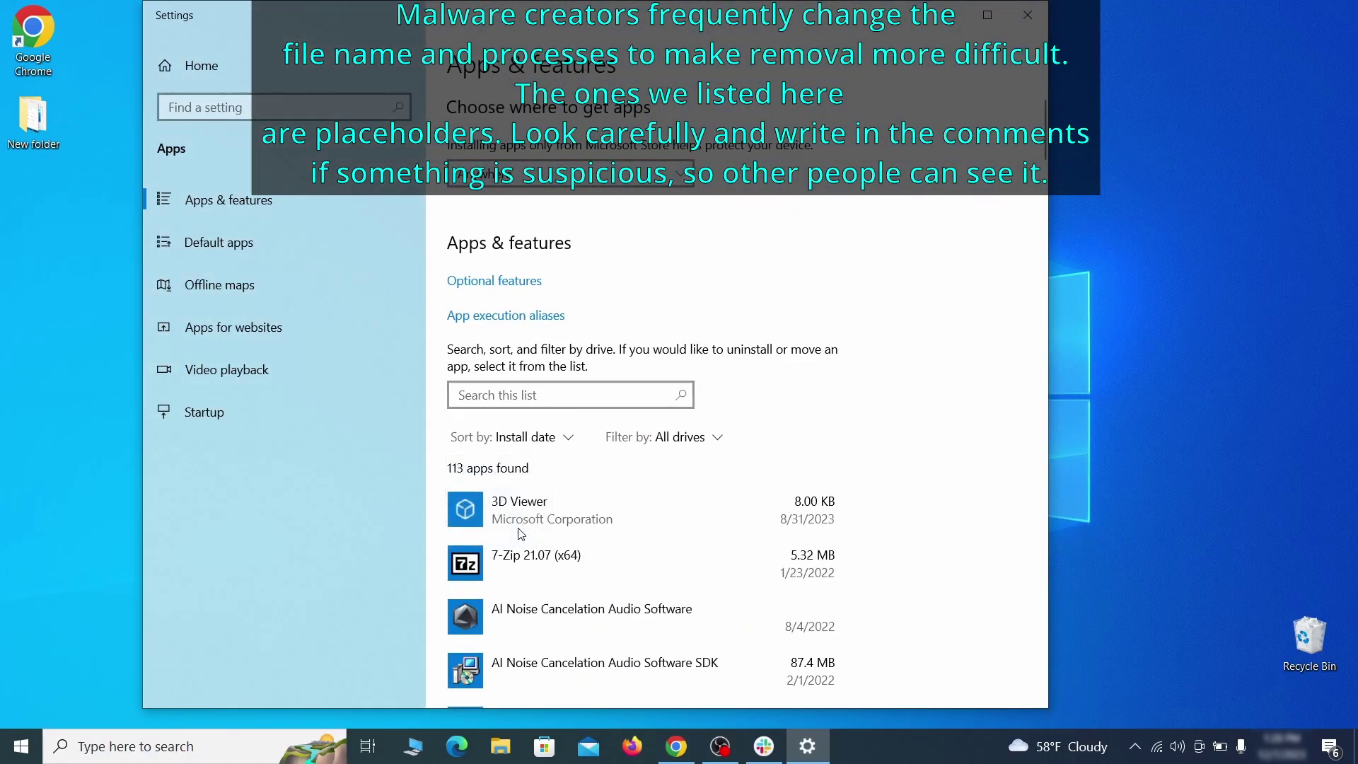
{"action": "scroll", "coordinate": [767, 444], "scroll_direction": "down", "scroll_amount": 2}
Step: Uninstall Example Malware App with its data and close the finished uninstaller
{"action": "left_click", "coordinate": [692, 502]}
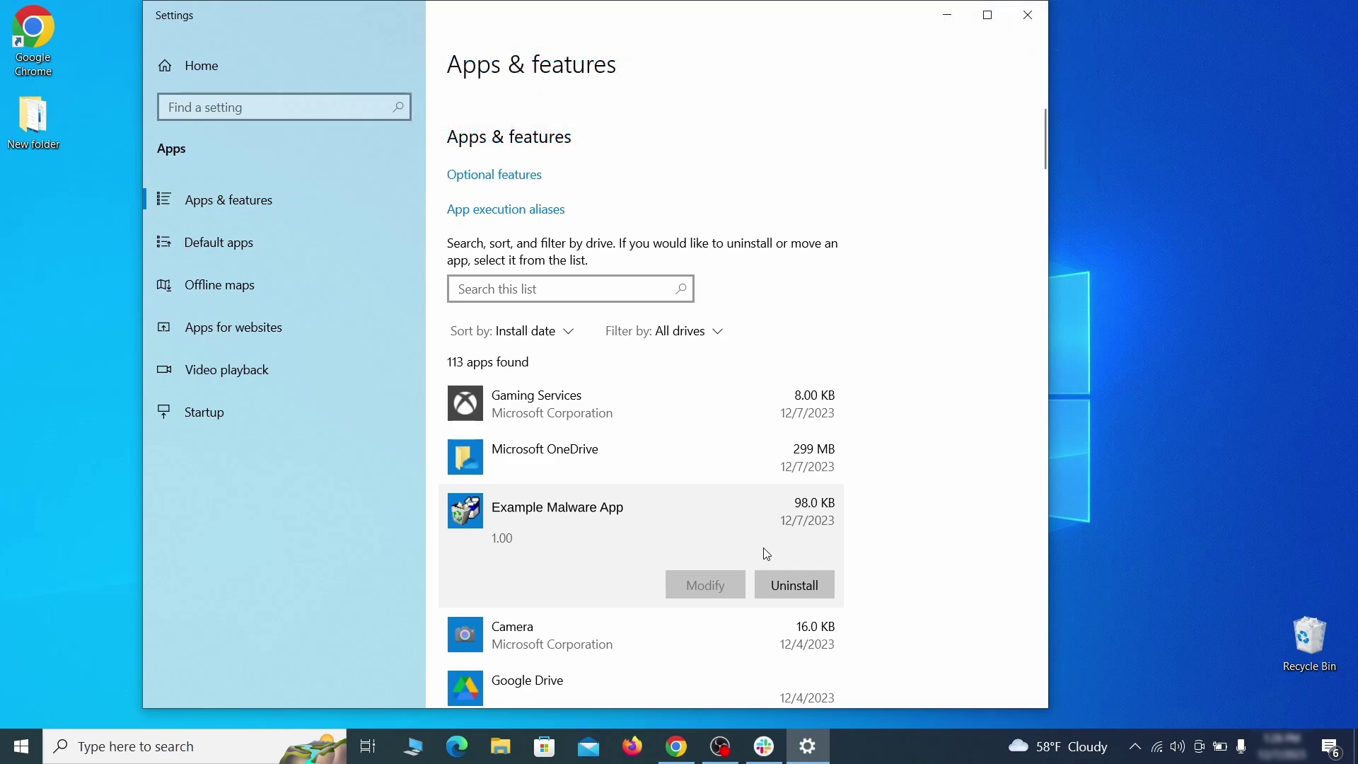
{"action": "left_click", "coordinate": [810, 585]}
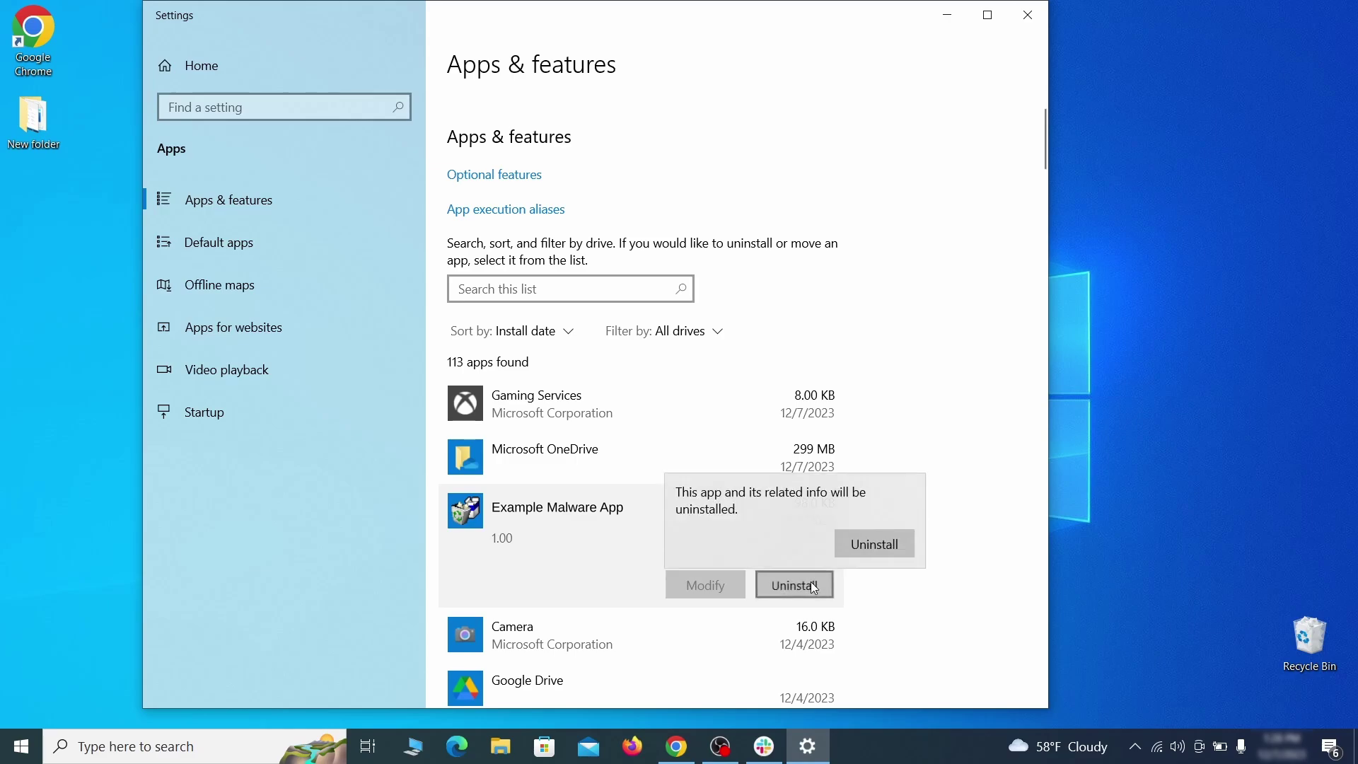
{"action": "left_click", "coordinate": [892, 547]}
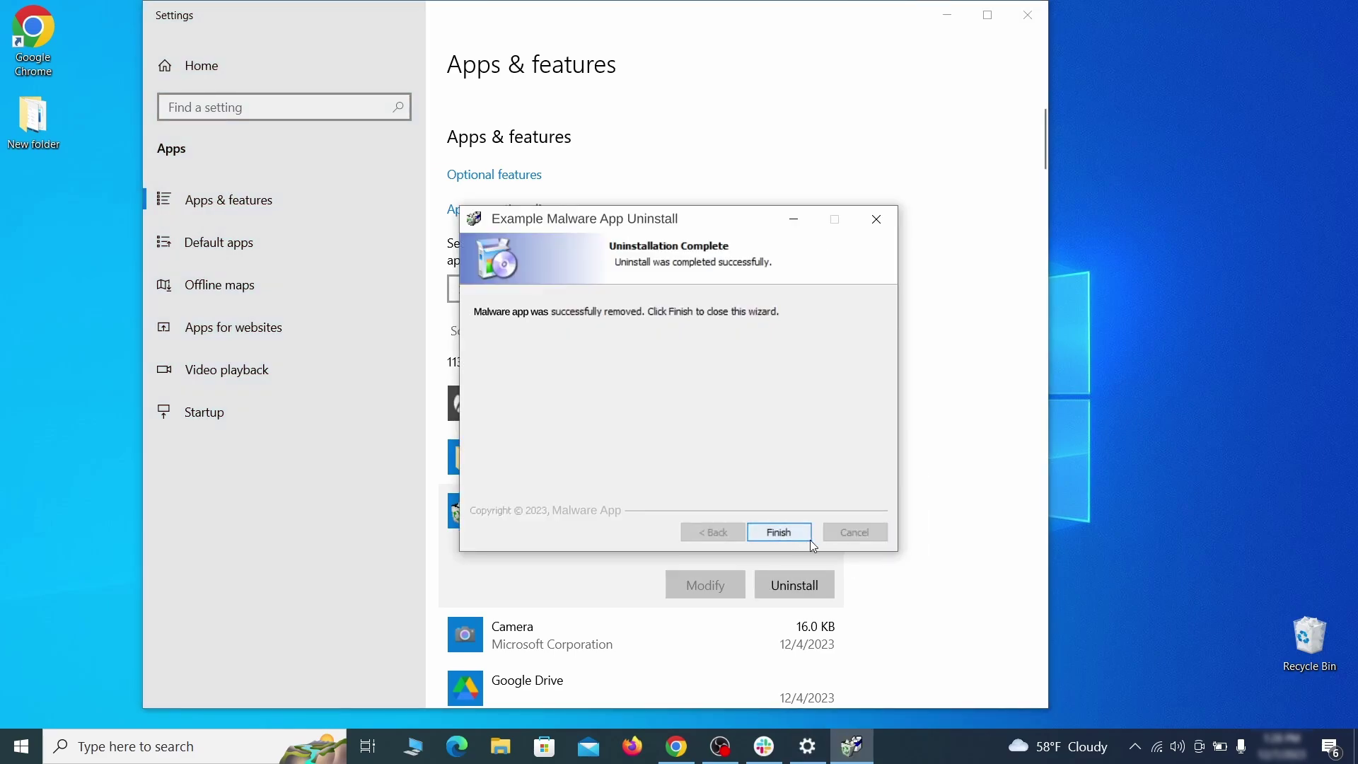
{"action": "left_click", "coordinate": [781, 533]}
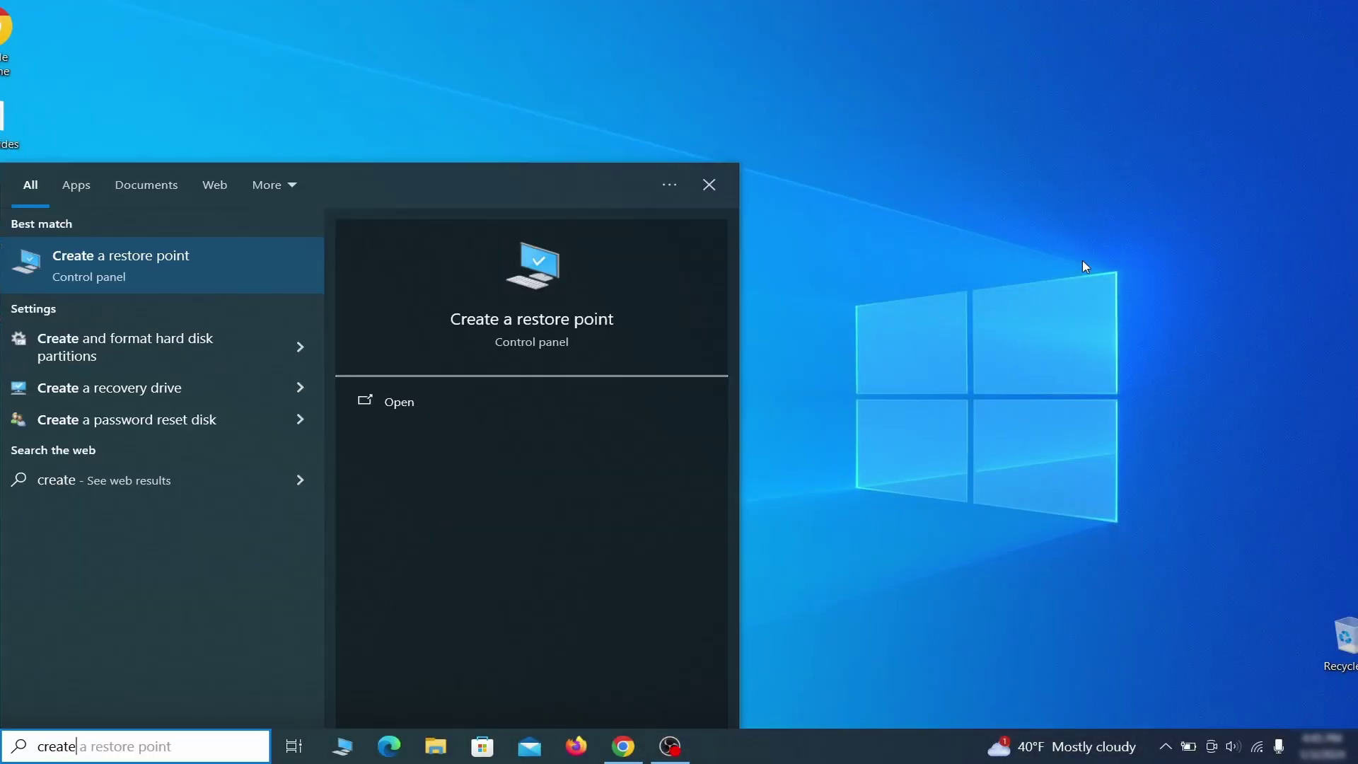
Step: Turn on system protection for the Local Disk (C:) drive and apply it
{"action": "type", "text": "store point"}
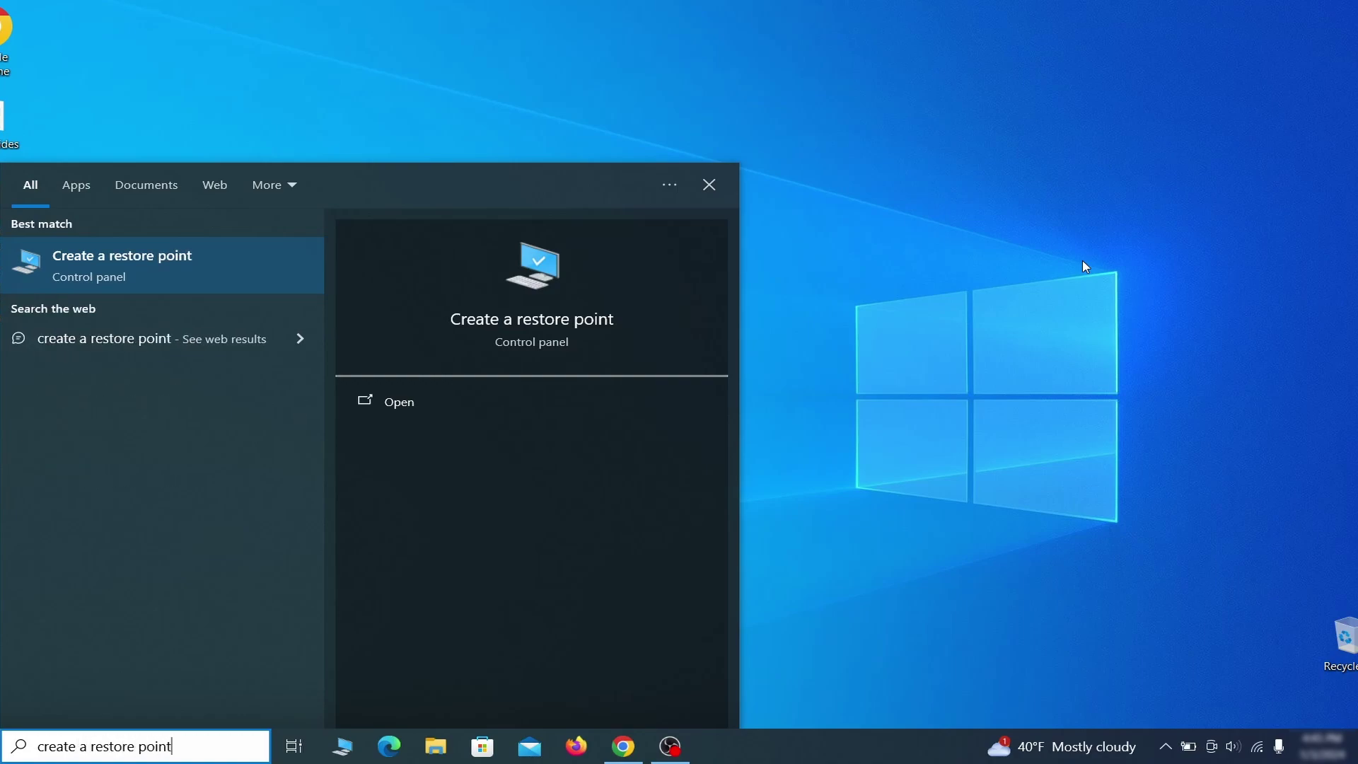
{"action": "key", "text": "Return"}
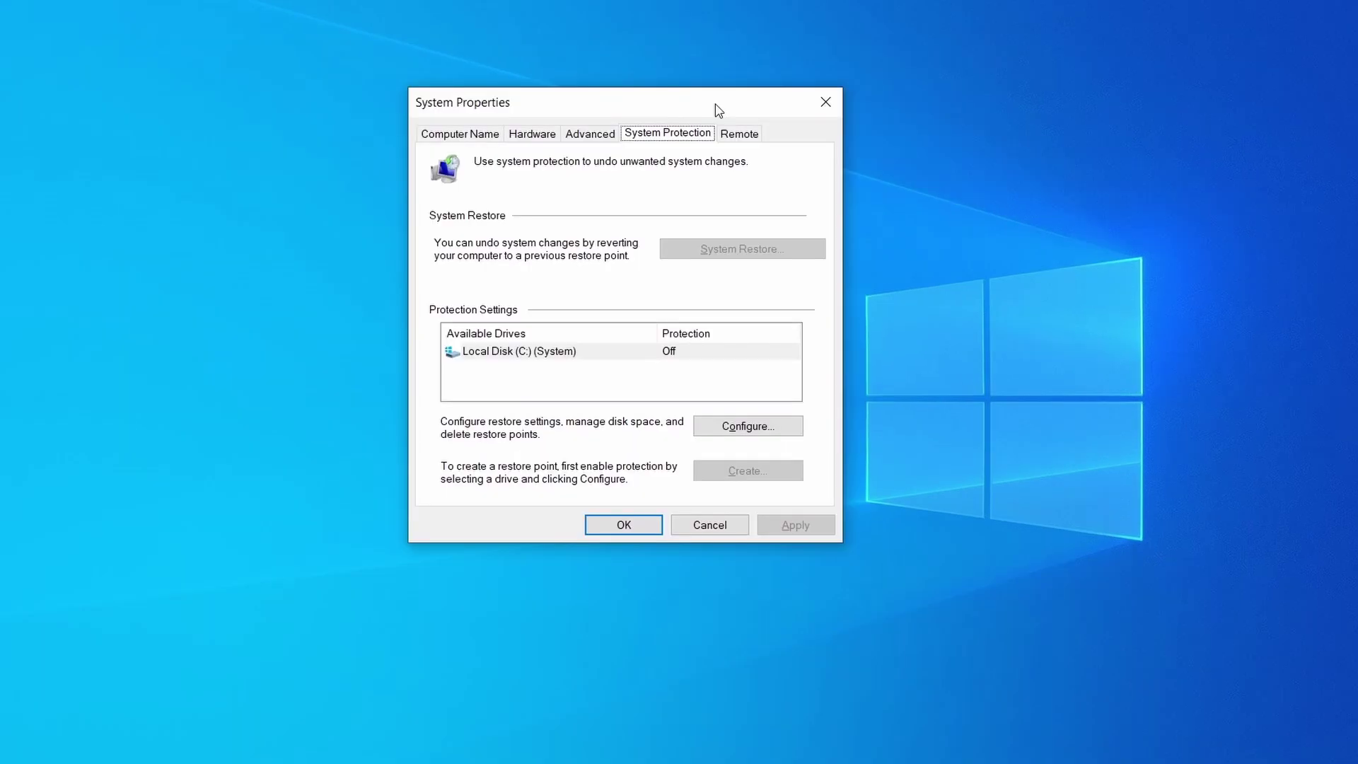
{"action": "left_click", "coordinate": [613, 357]}
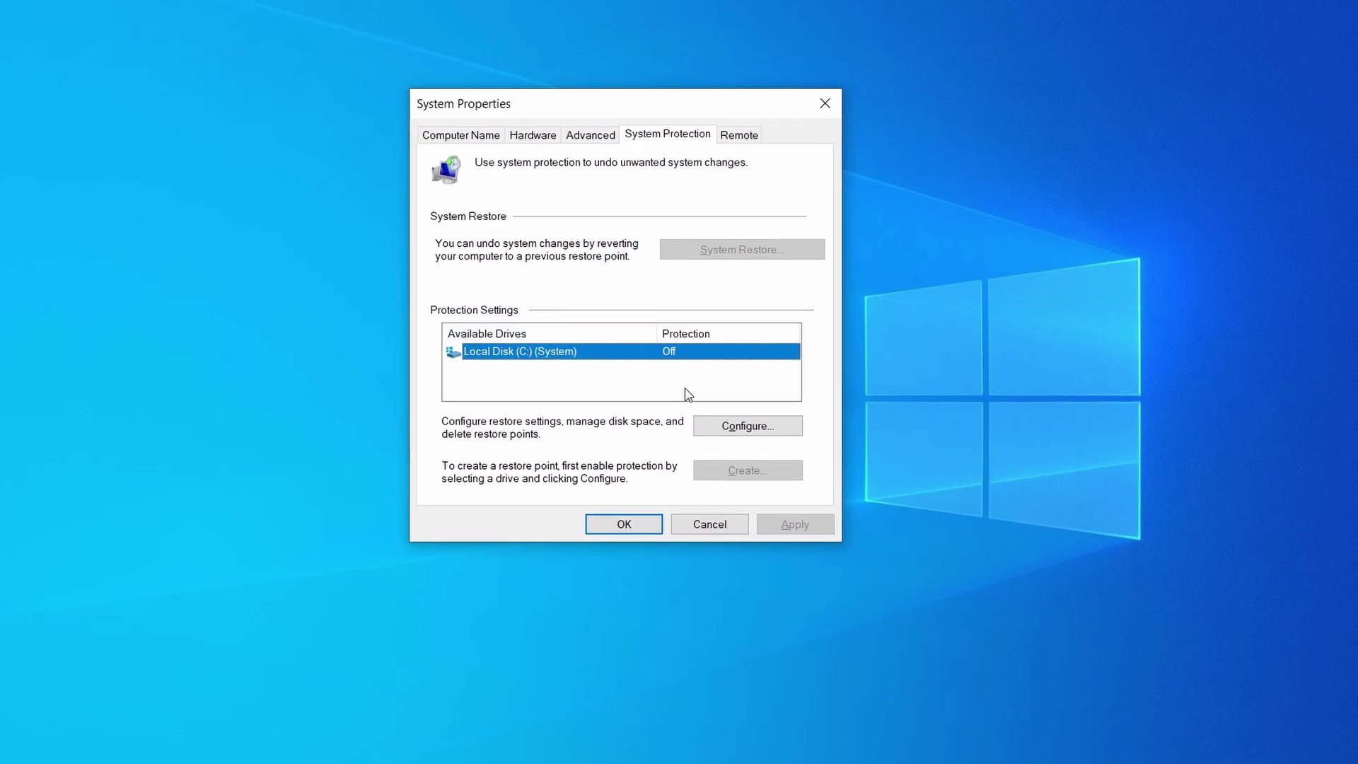
{"action": "left_click", "coordinate": [784, 428]}
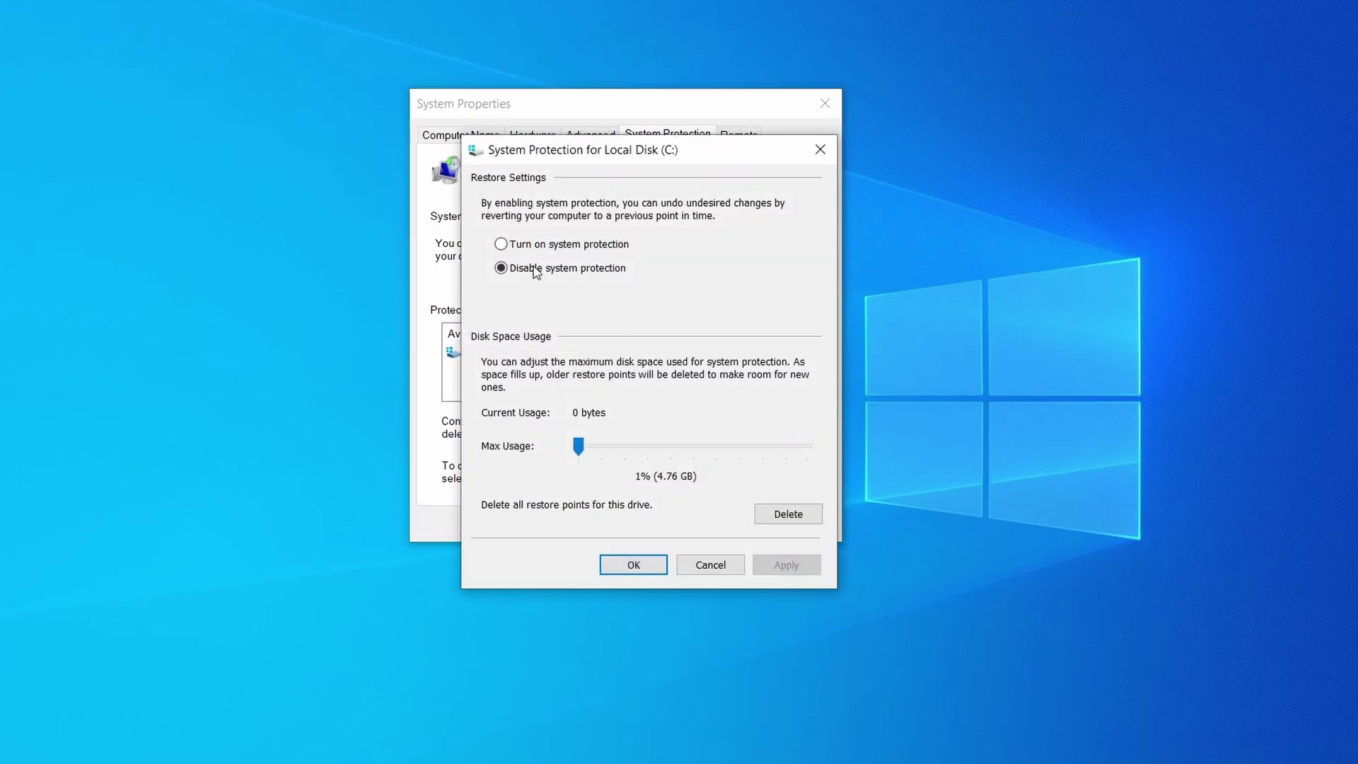
{"action": "left_click", "coordinate": [502, 245]}
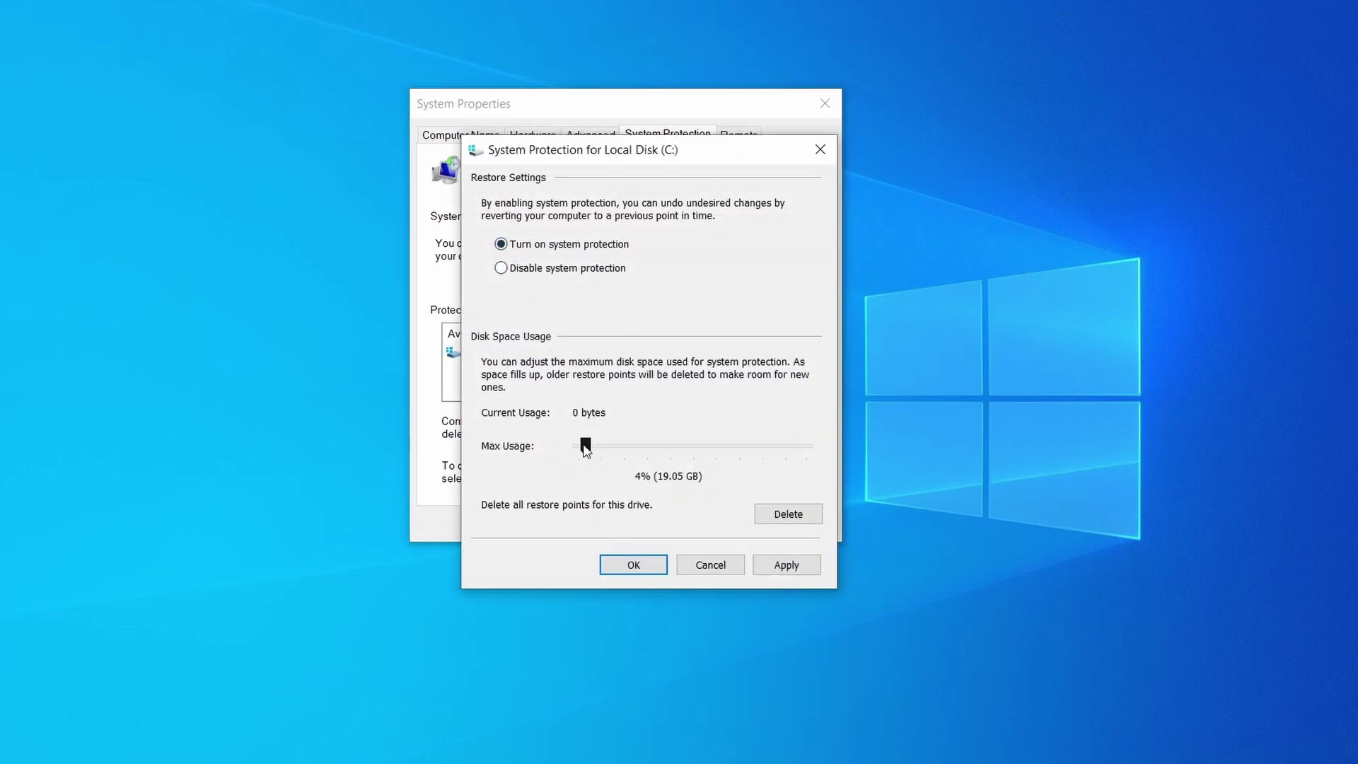
{"action": "left_click", "coordinate": [784, 563]}
{"action": "left_click", "coordinate": [637, 564]}
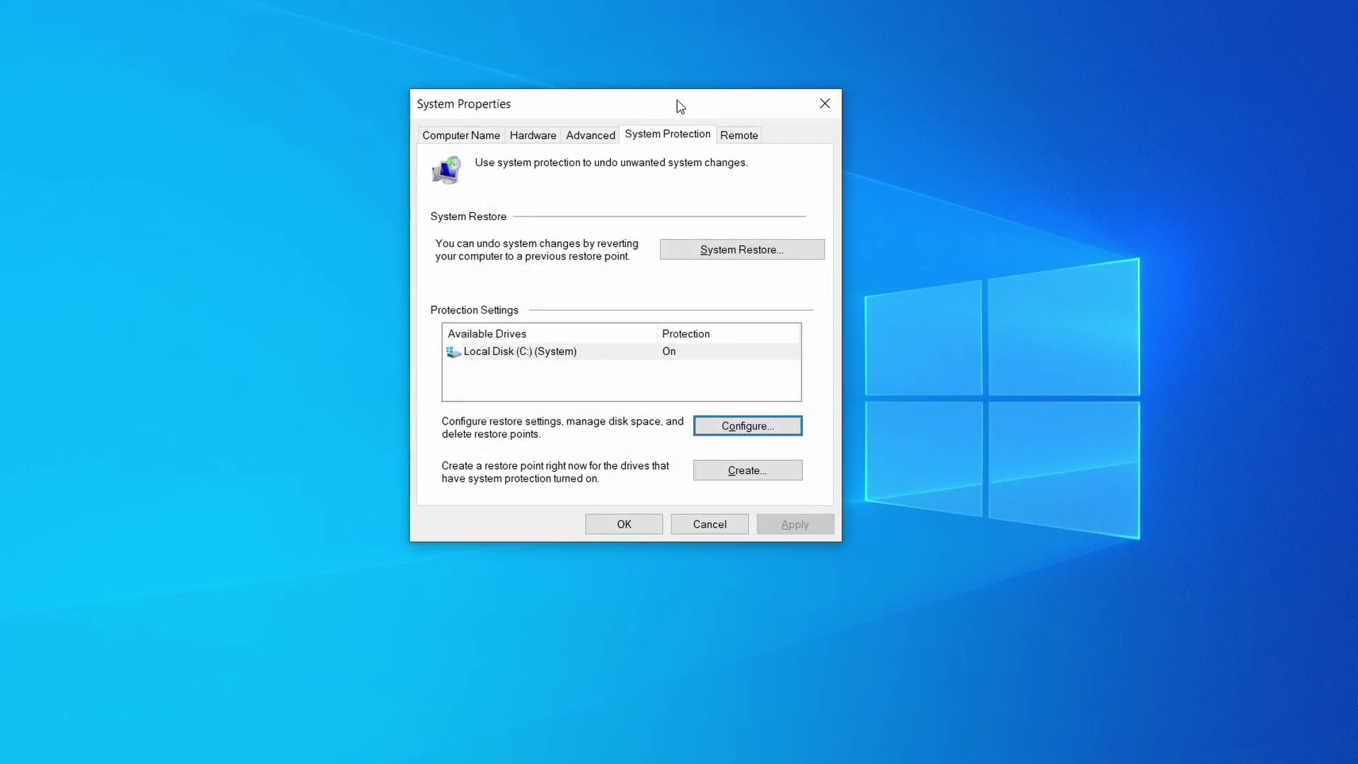
Step: Create the restore point 'Restore Point 1' and list restore points in the System Restore wizard
{"action": "left_click", "coordinate": [761, 478]}
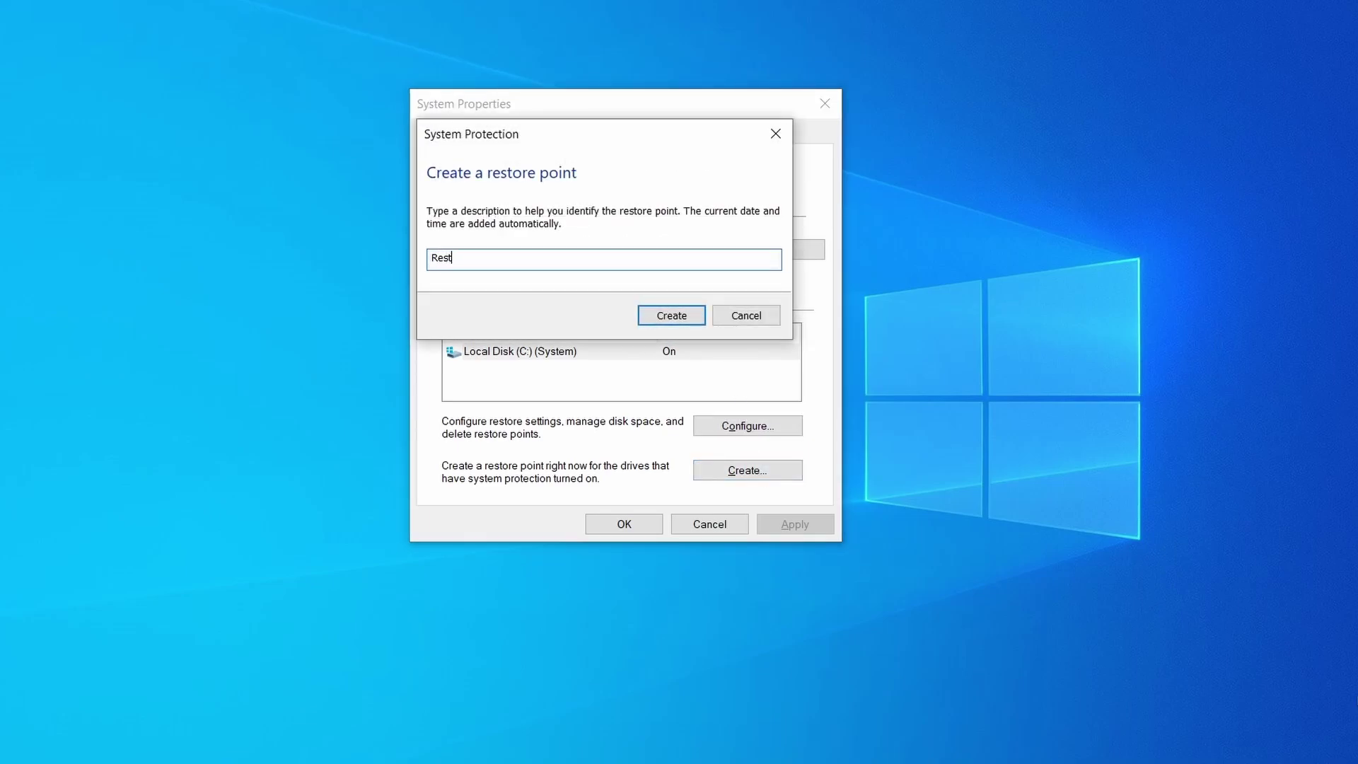
{"action": "left_click", "coordinate": [682, 312]}
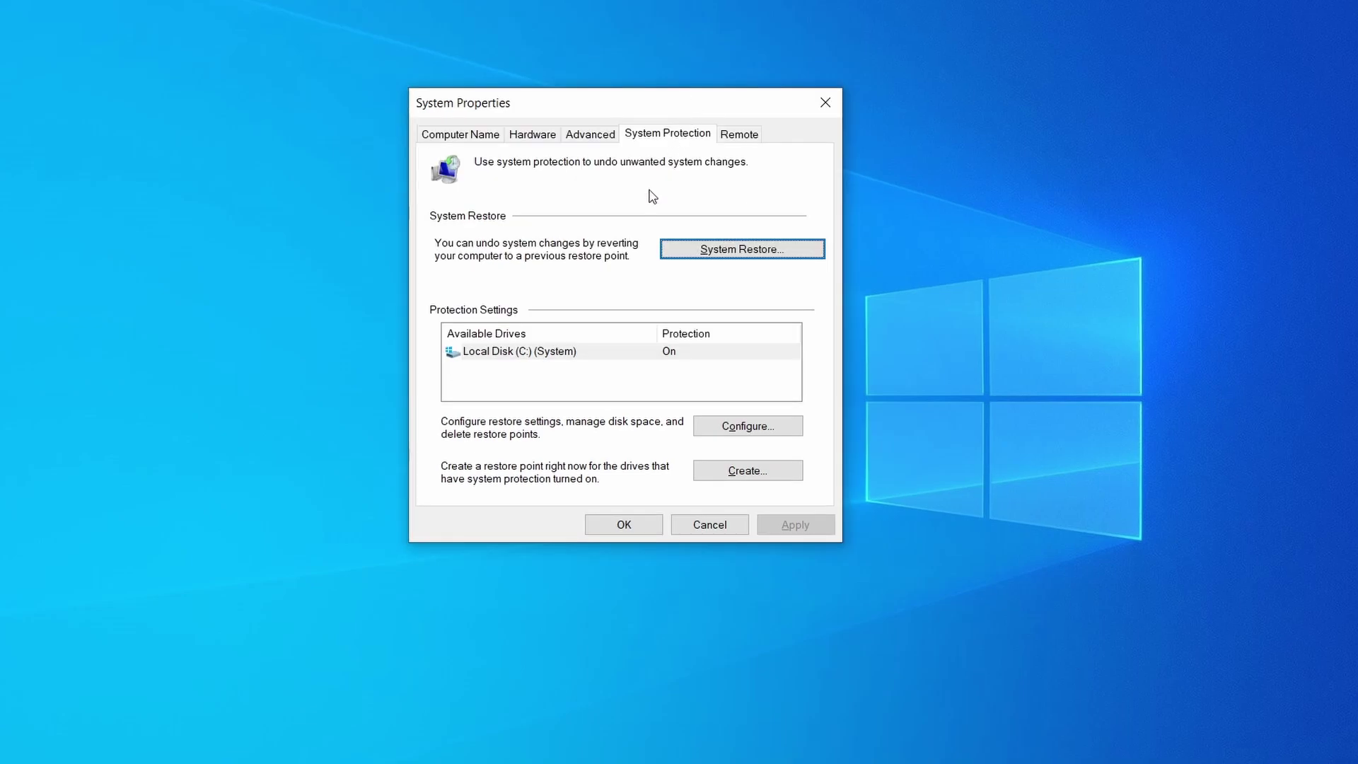
{"action": "left_click", "coordinate": [799, 252]}
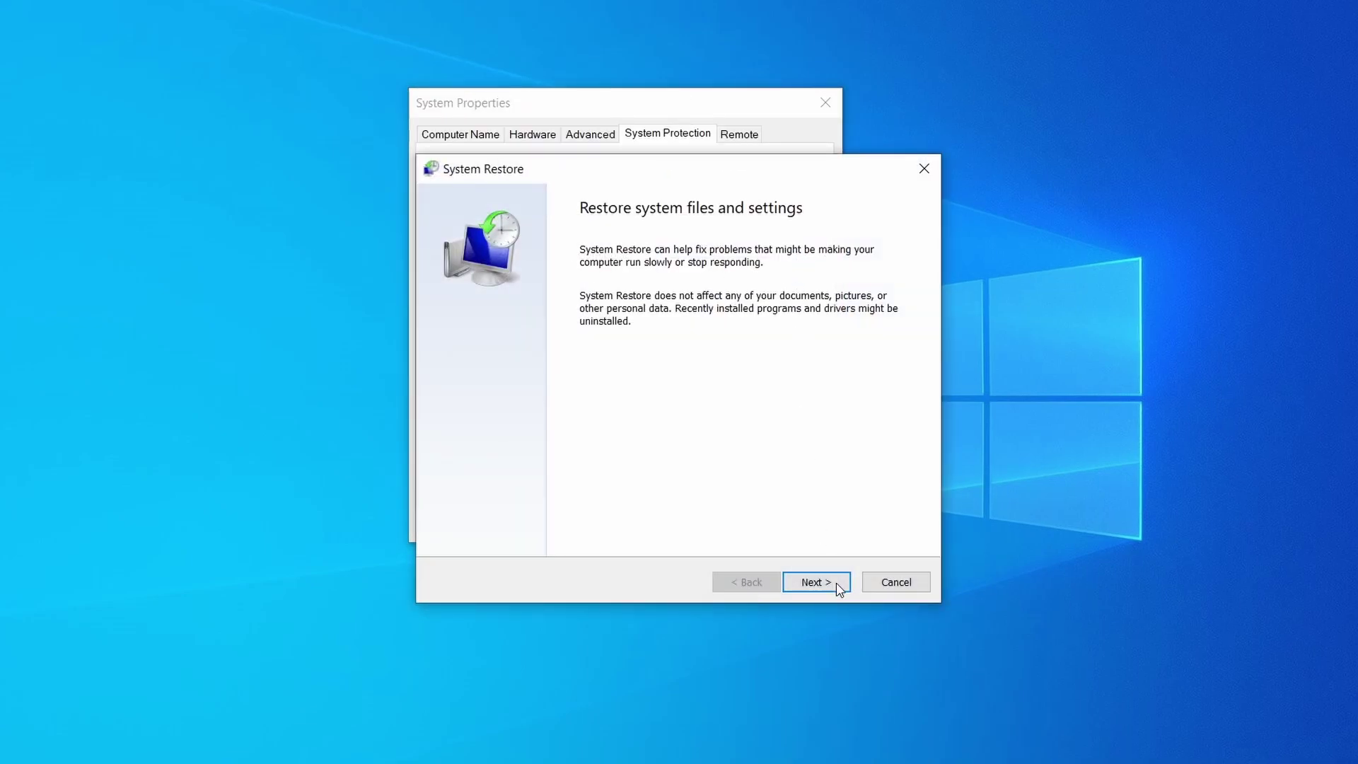
{"action": "left_click", "coordinate": [838, 588]}
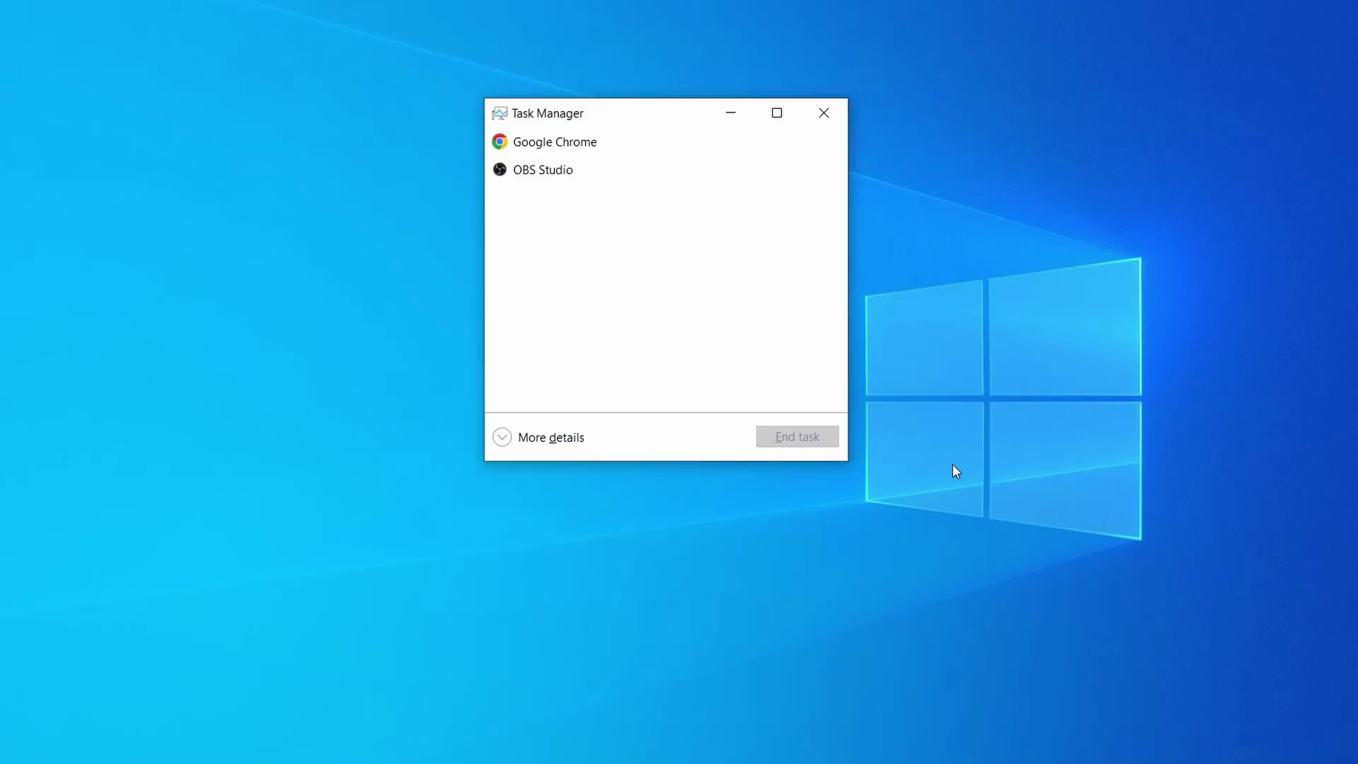
Step: Expand Task Manager to full details, sort by CPU and memory, and bring up Example Malware Process actions
{"action": "left_click", "coordinate": [505, 438]}
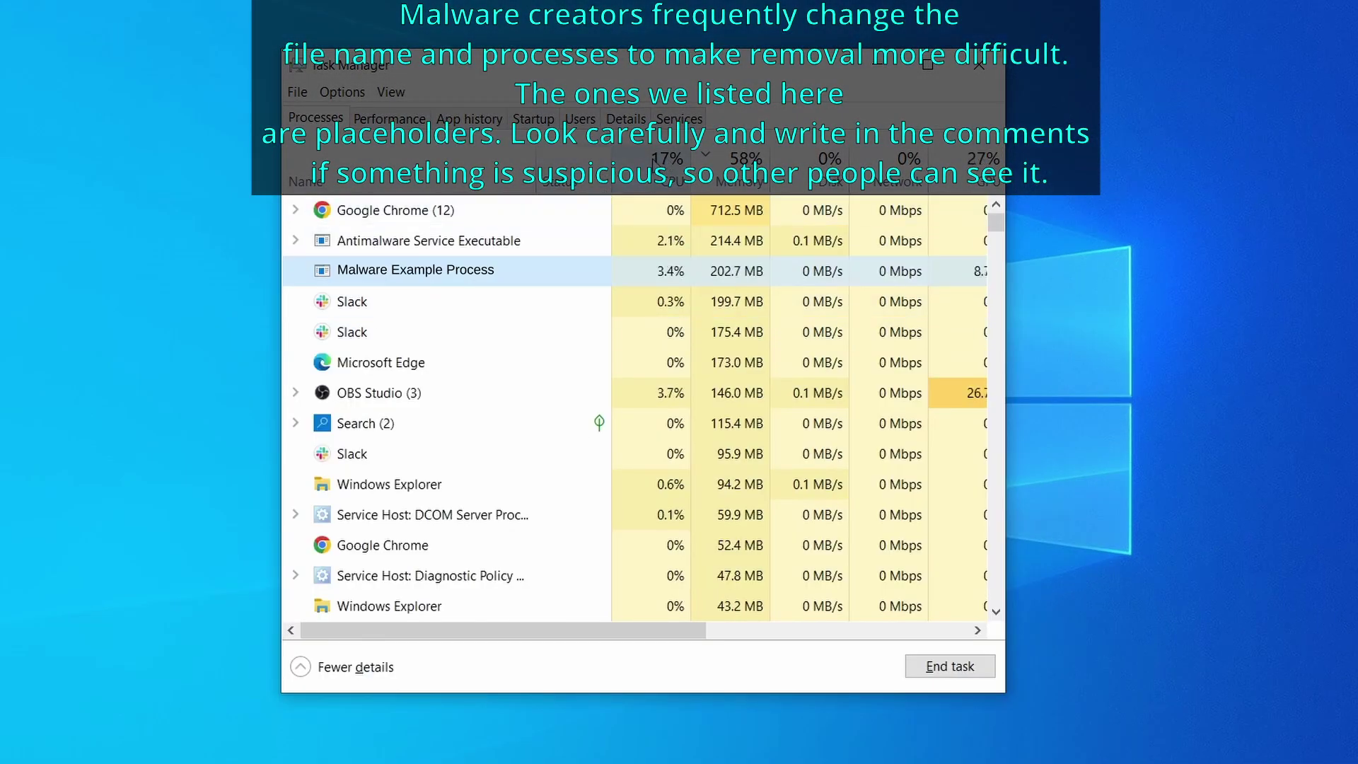
{"action": "left_click", "coordinate": [668, 167]}
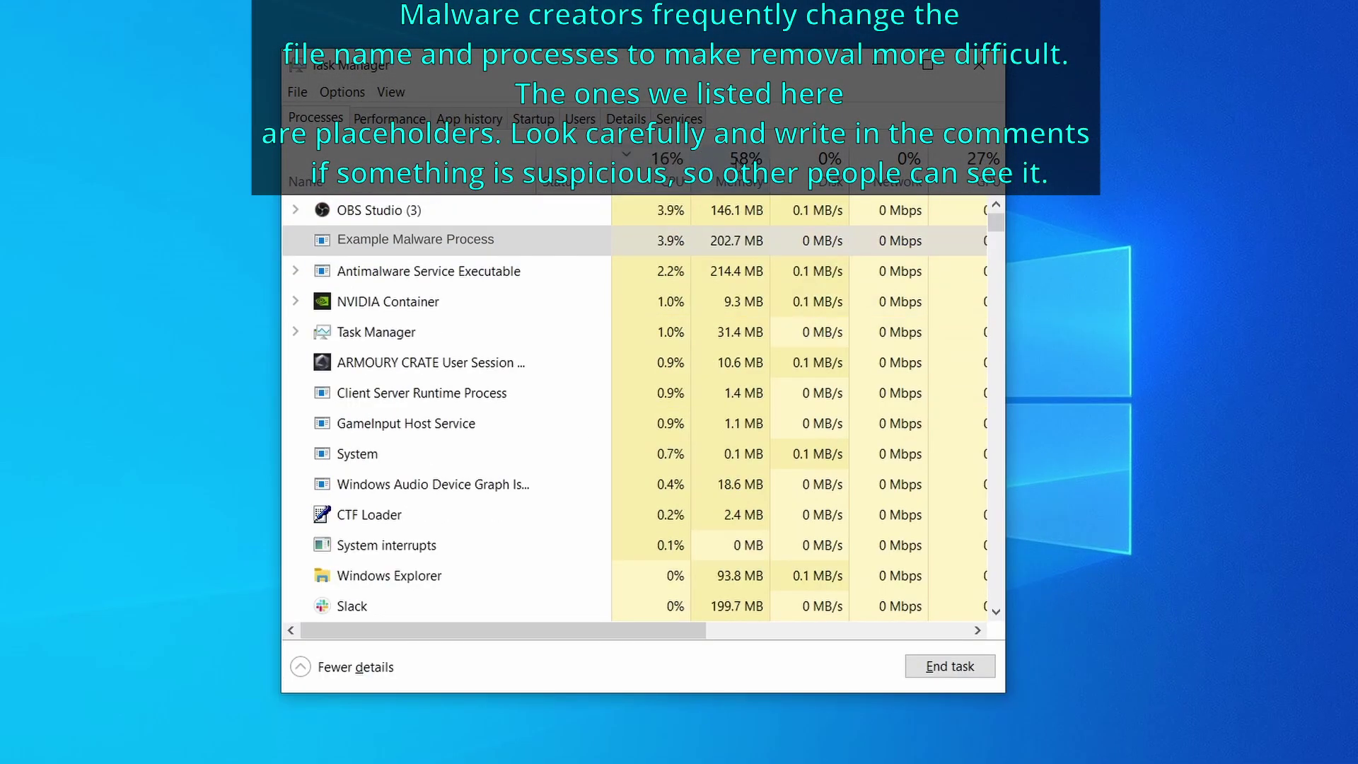
{"action": "left_click", "coordinate": [739, 173]}
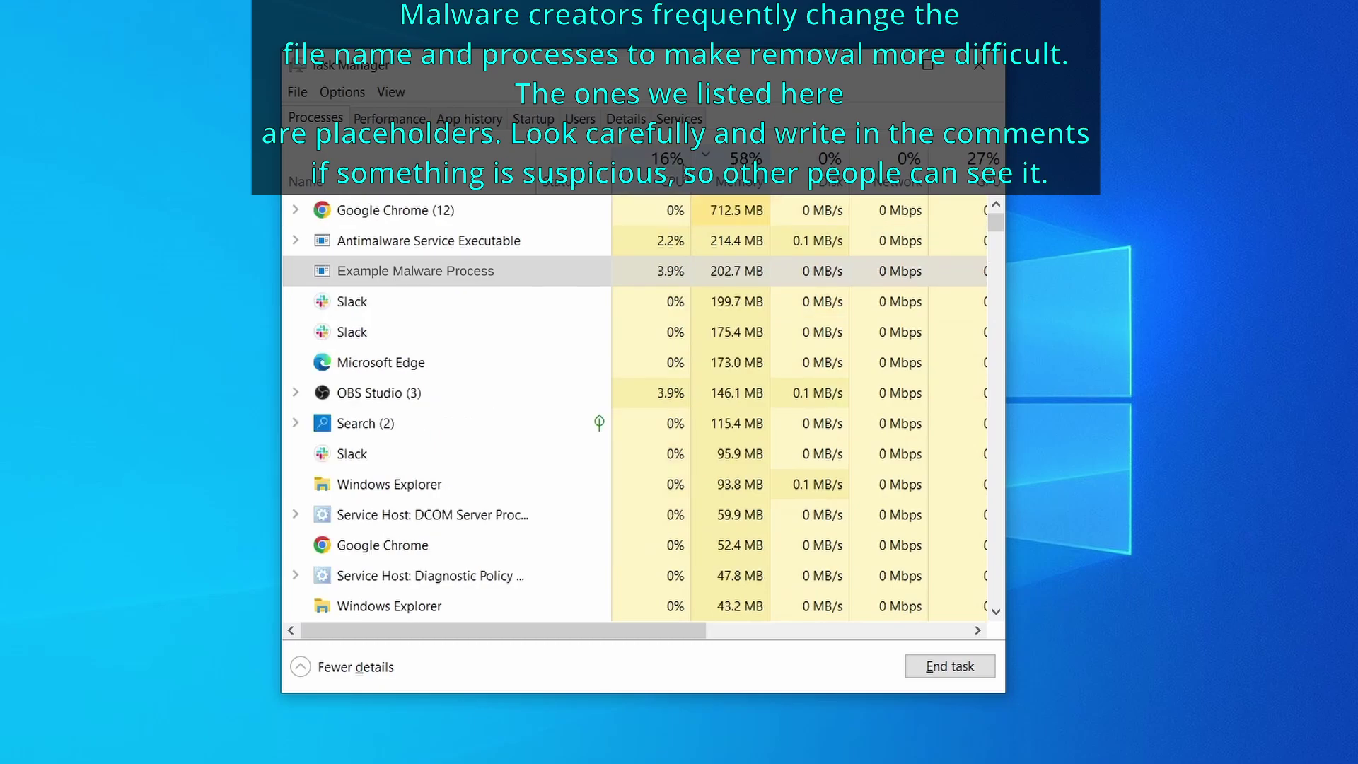
{"action": "right_click", "coordinate": [650, 272]}
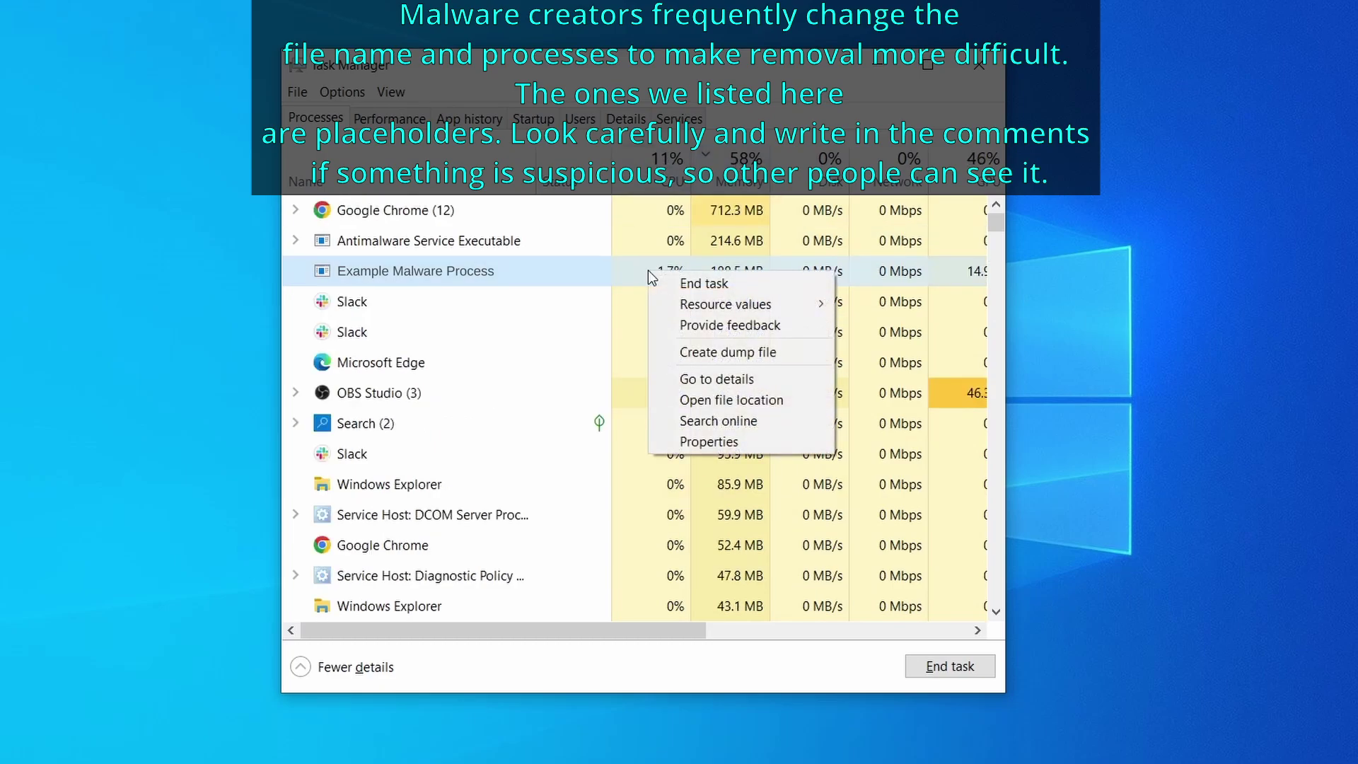
Step: Delete the three files in the Example Malware App folder and close File Explorer
{"action": "left_click", "coordinate": [735, 401]}
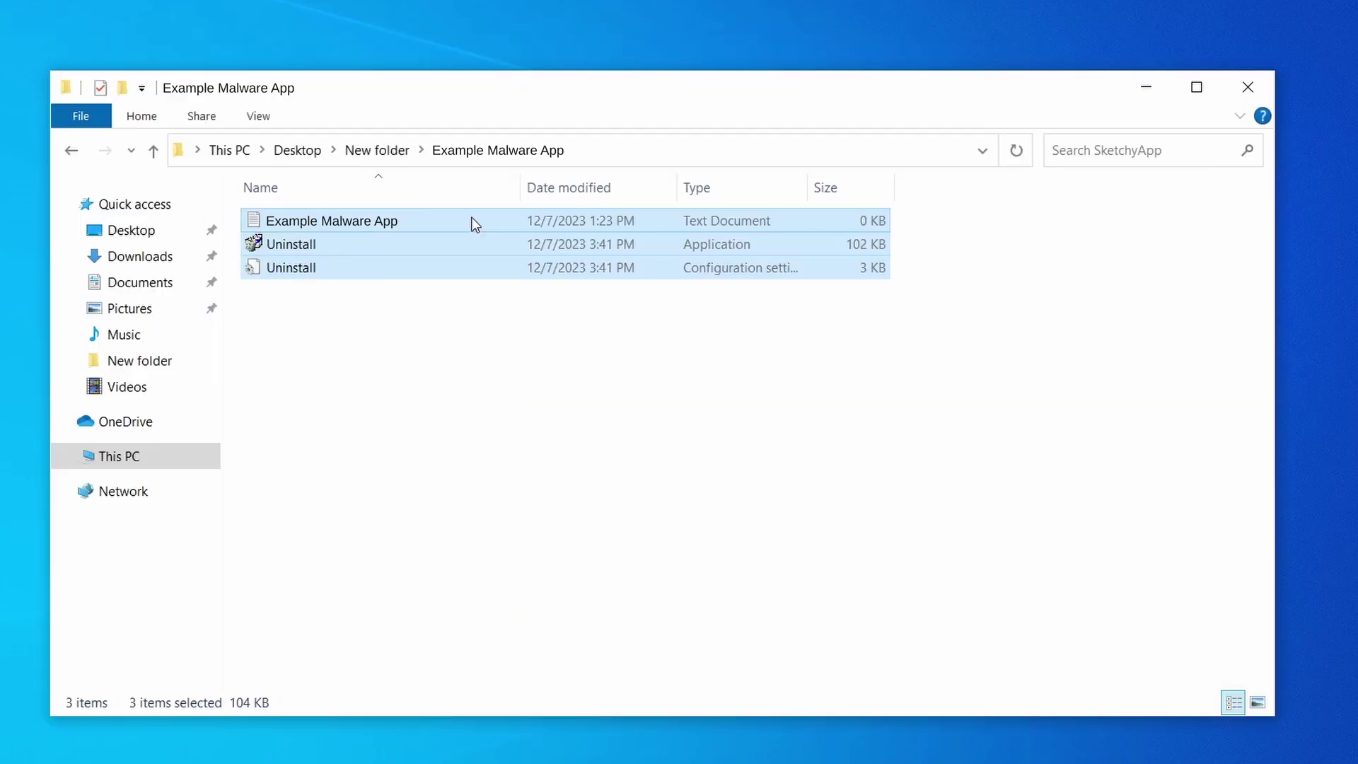
{"action": "right_click", "coordinate": [469, 220]}
{"action": "left_click", "coordinate": [587, 493]}
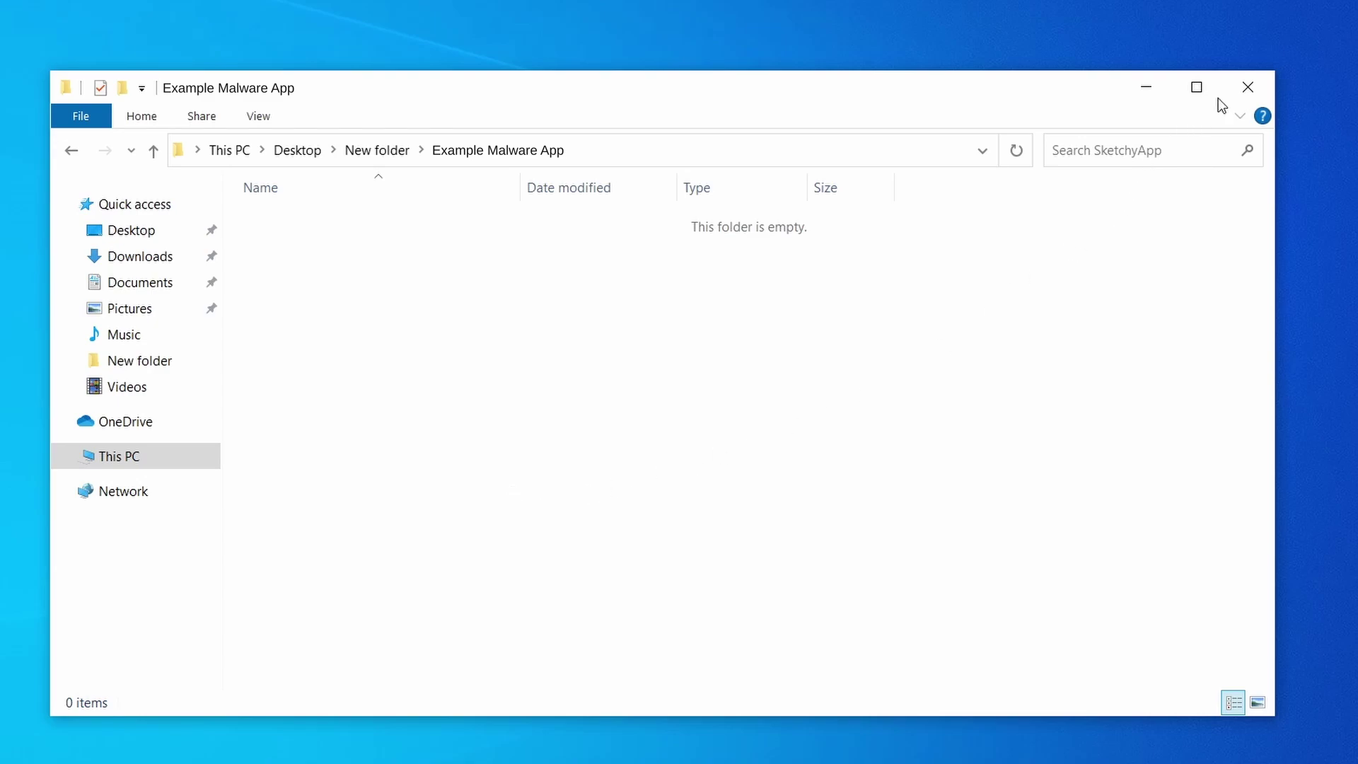
{"action": "left_click", "coordinate": [1248, 81]}
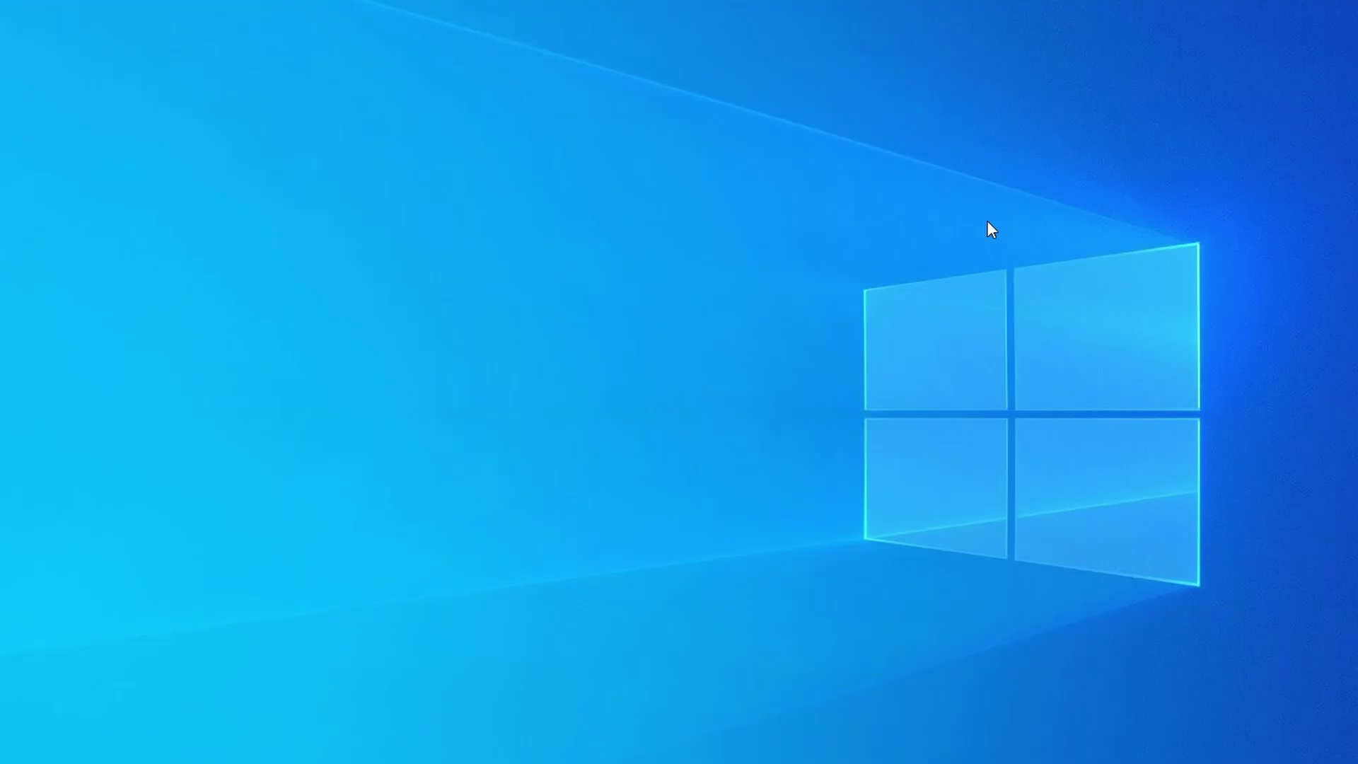
Step: Open Task Manager, sort by CPU then memory, and locate the Example Malware App process
{"action": "key", "text": "ctrl+shift+Escape"}
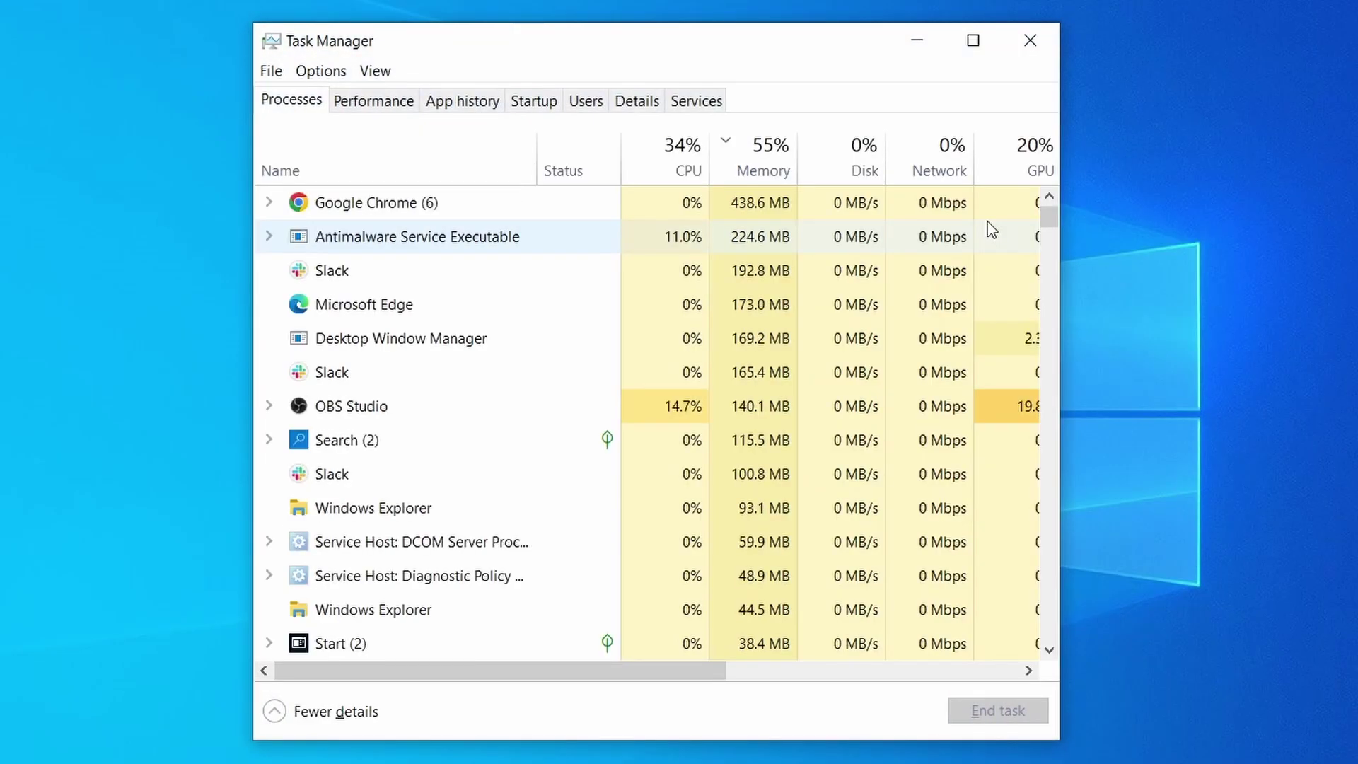
{"action": "left_click", "coordinate": [658, 167]}
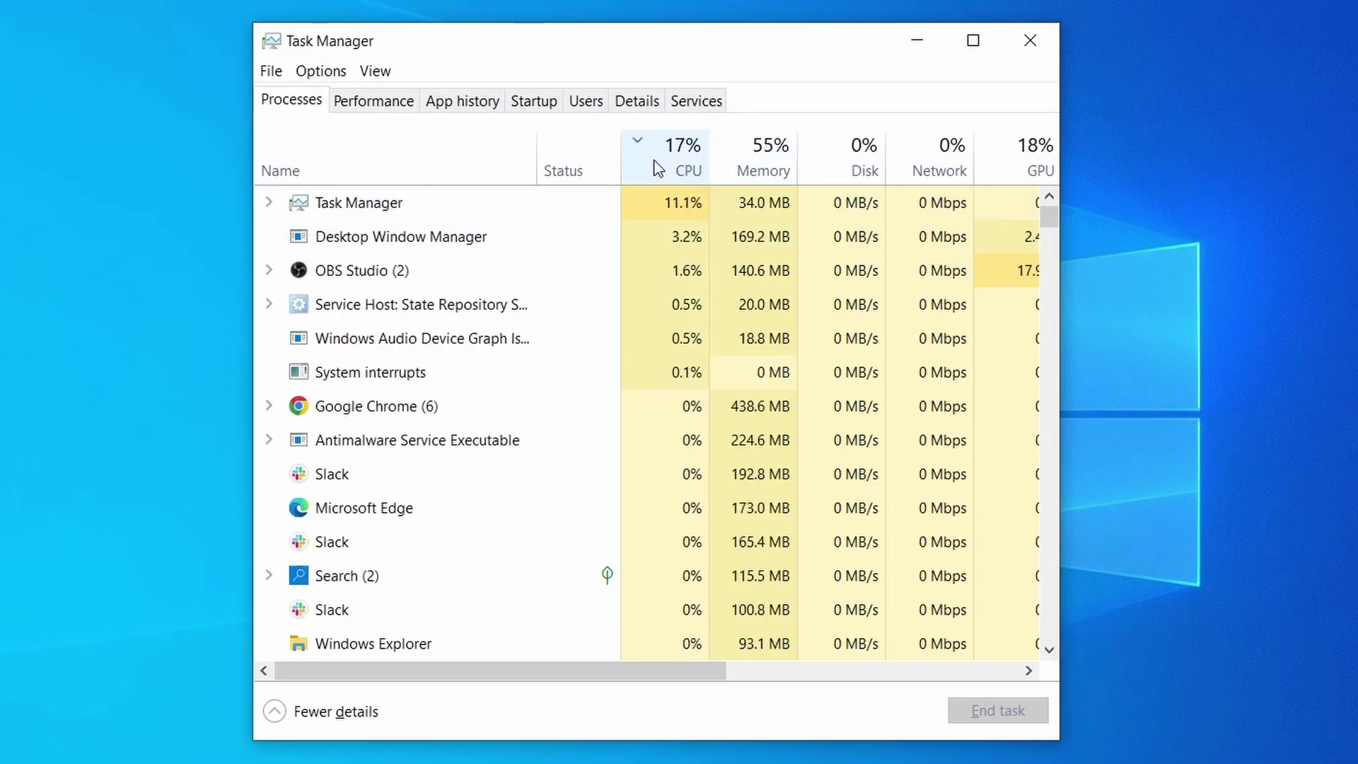
{"action": "left_click", "coordinate": [771, 154]}
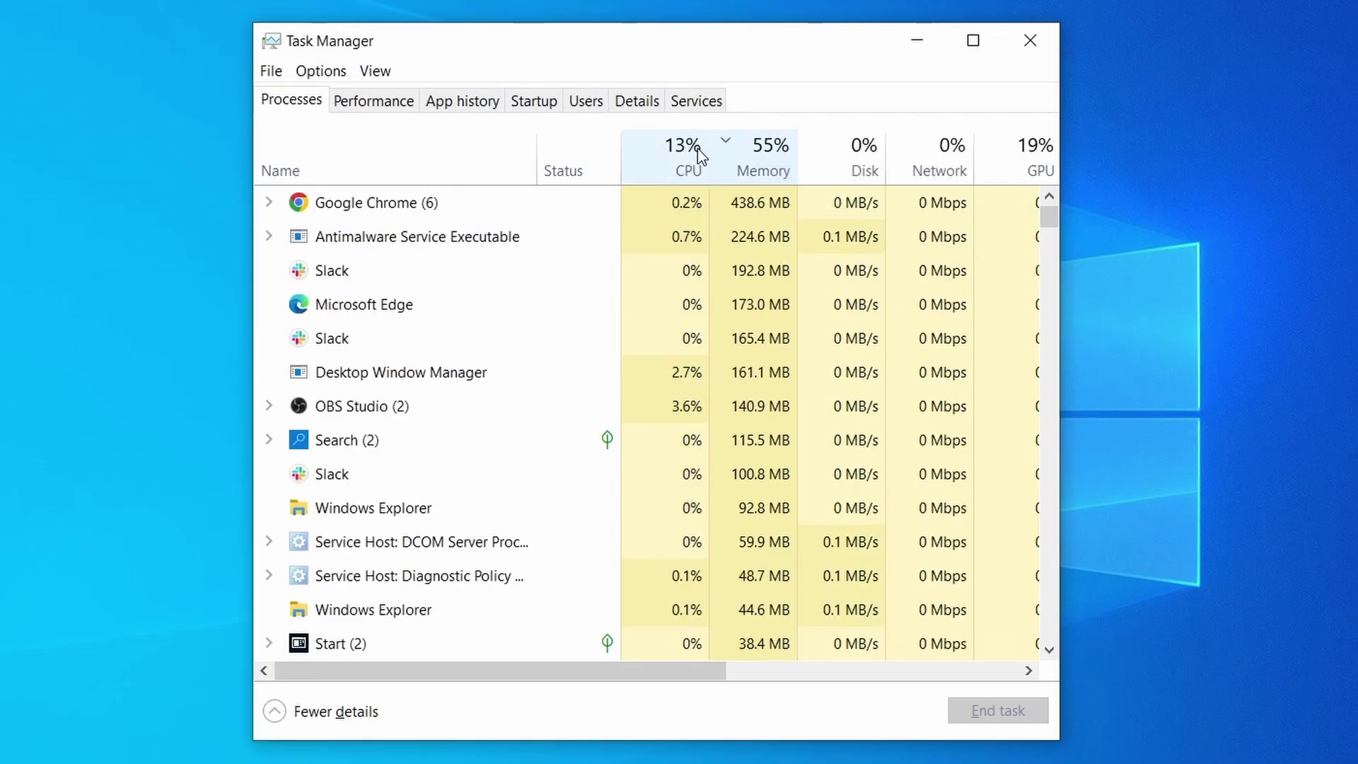
{"action": "scroll", "coordinate": [590, 477], "scroll_direction": "down", "scroll_amount": 2}
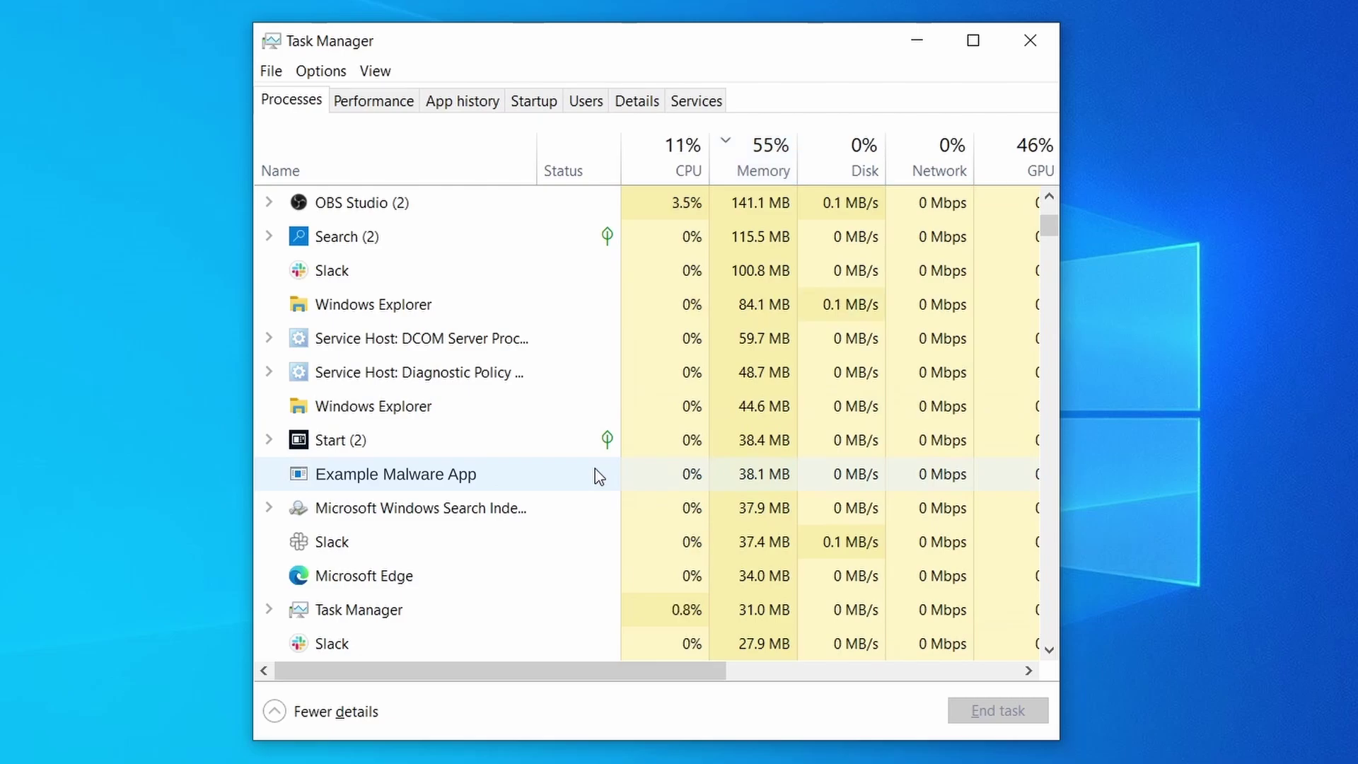
{"action": "right_click", "coordinate": [596, 468]}
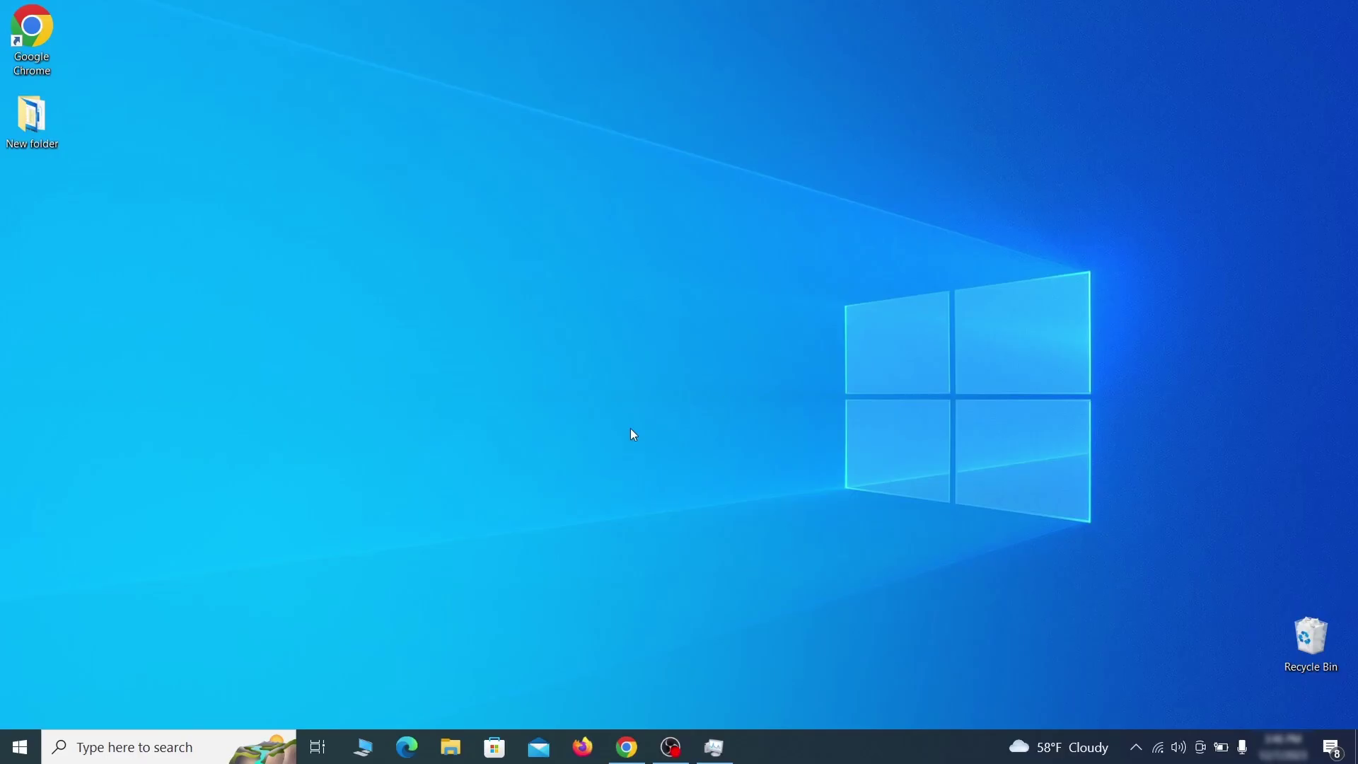
Step: Open the Wi-Fi adapter's IPv4 (TCP/IPv4) properties from View network connections
{"action": "left_click", "coordinate": [20, 747]}
{"action": "type", "text": "view network connections"}
{"action": "key", "text": "Return"}
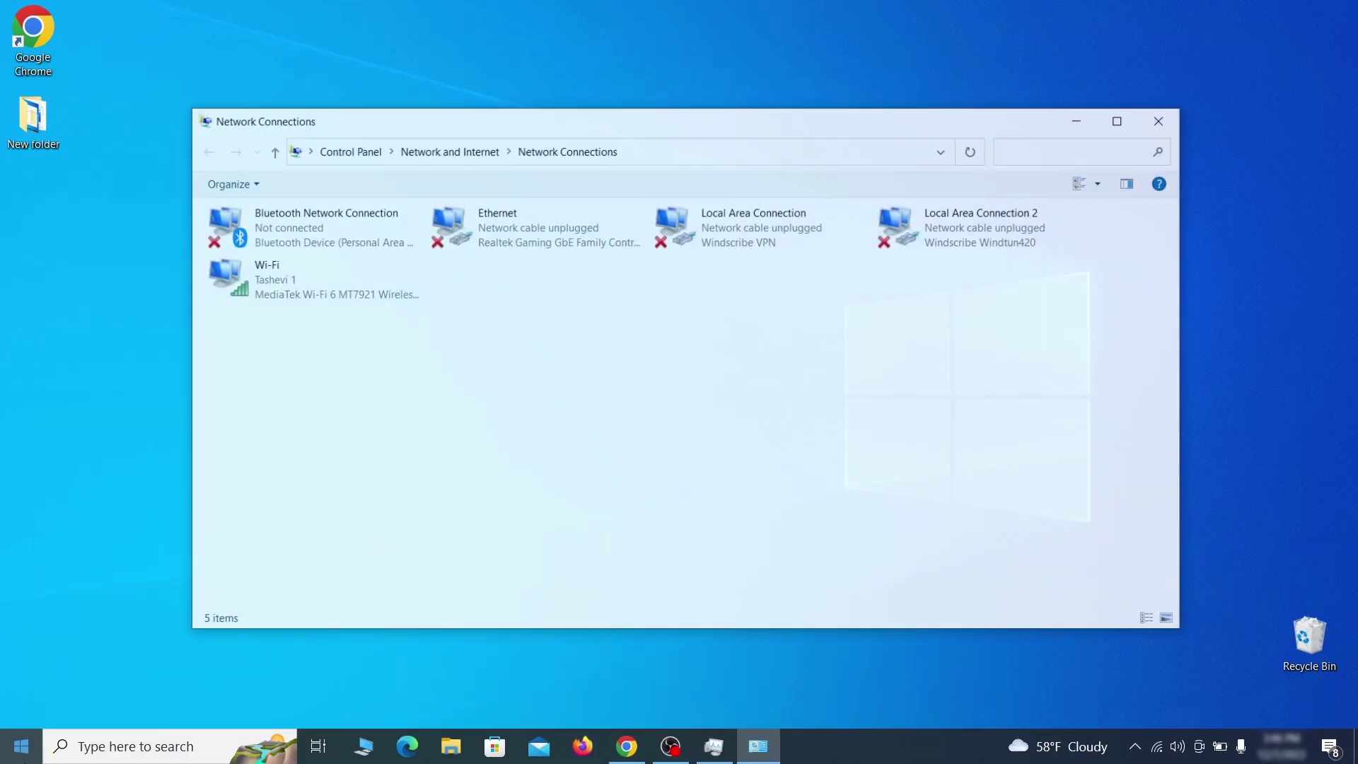
{"action": "left_click", "coordinate": [249, 277]}
{"action": "right_click", "coordinate": [290, 297]}
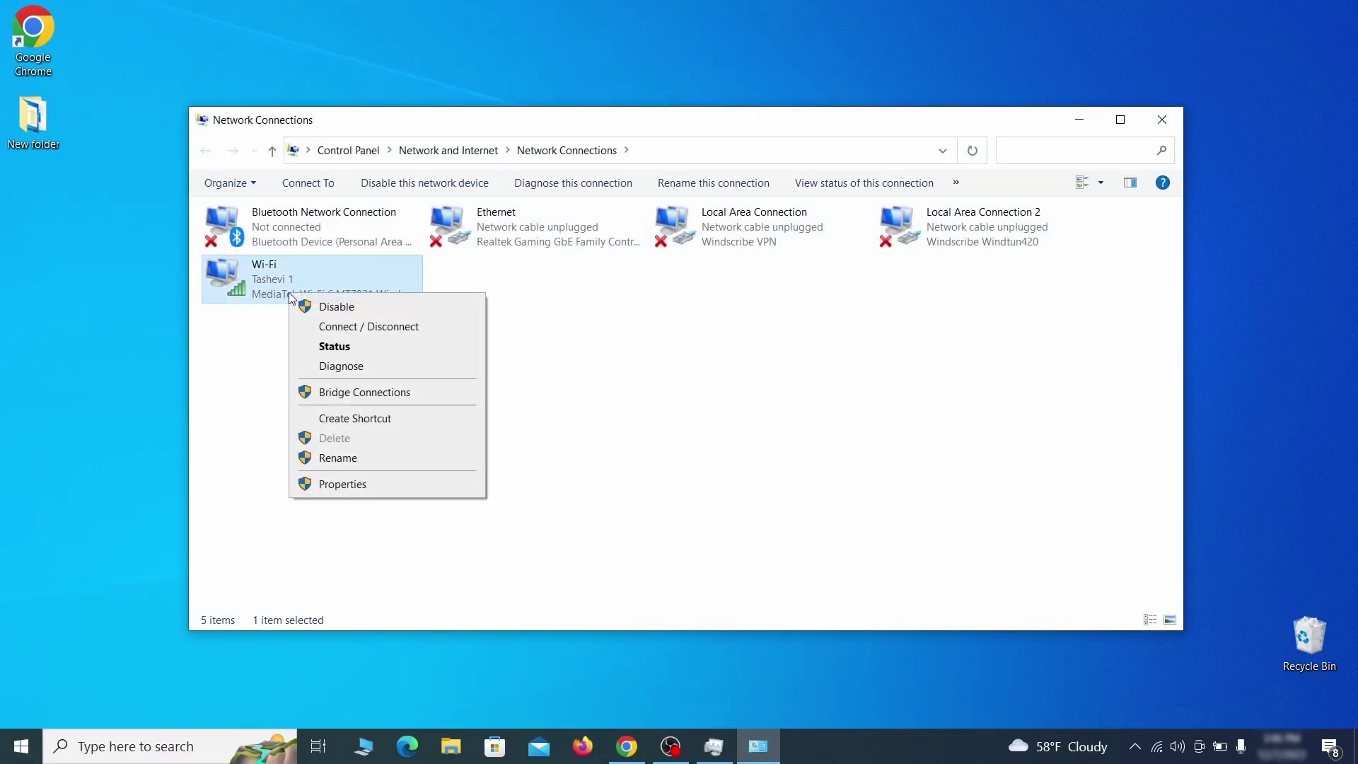
{"action": "left_click", "coordinate": [369, 487]}
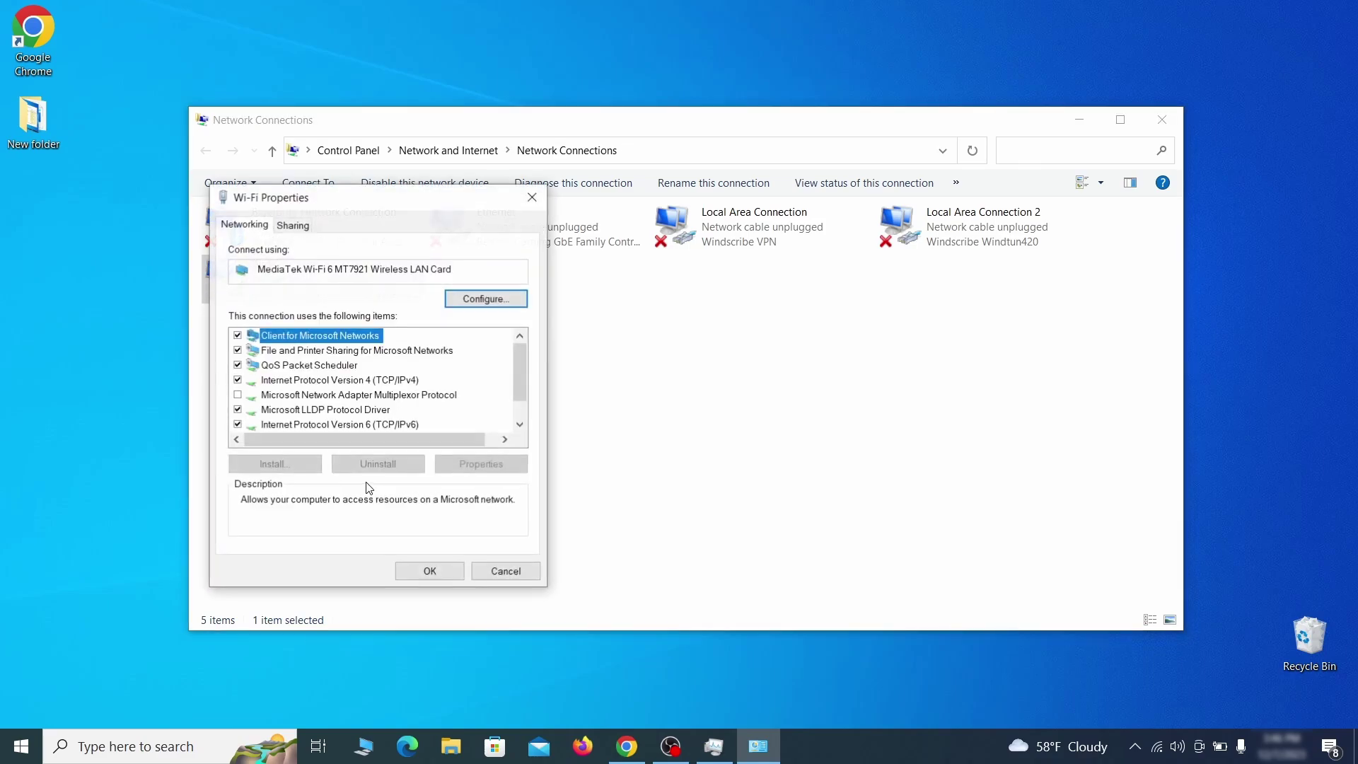
{"action": "left_click", "coordinate": [355, 382]}
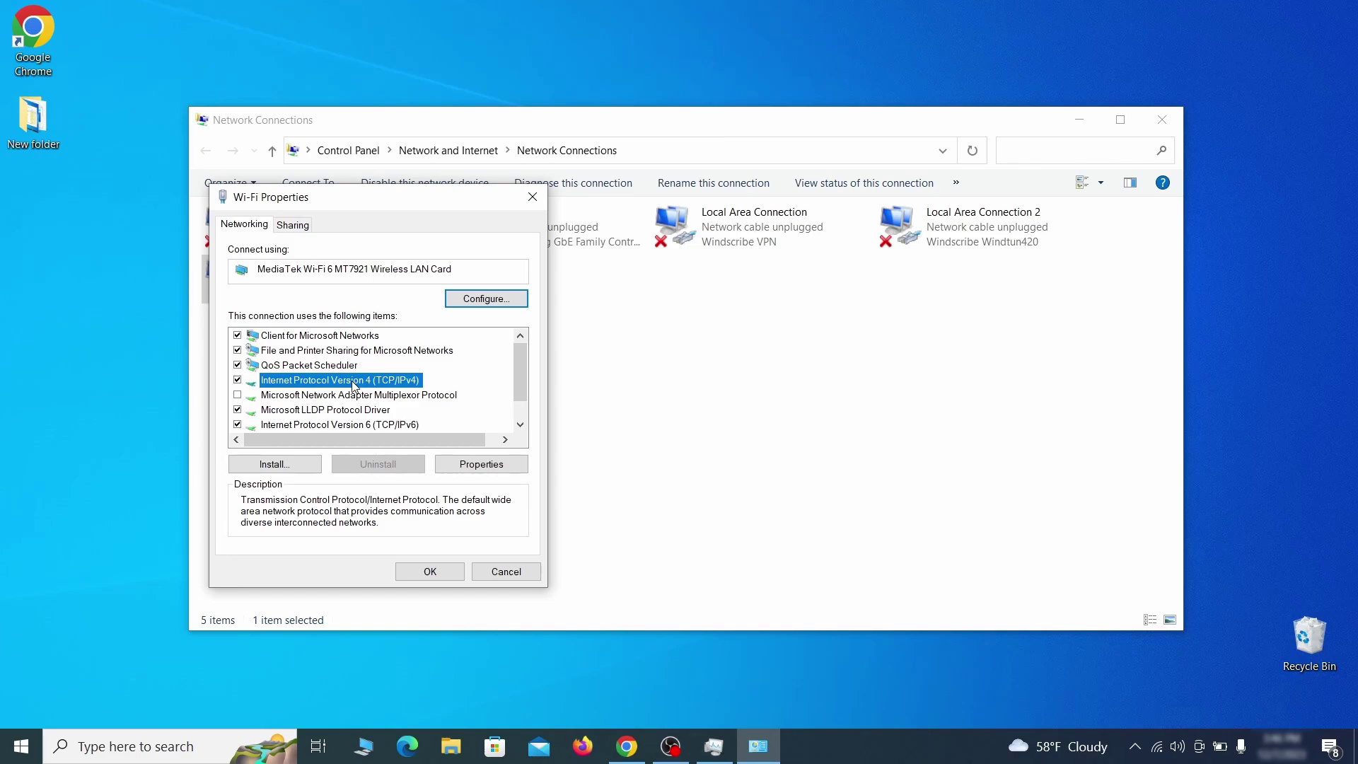
{"action": "left_click", "coordinate": [480, 464]}
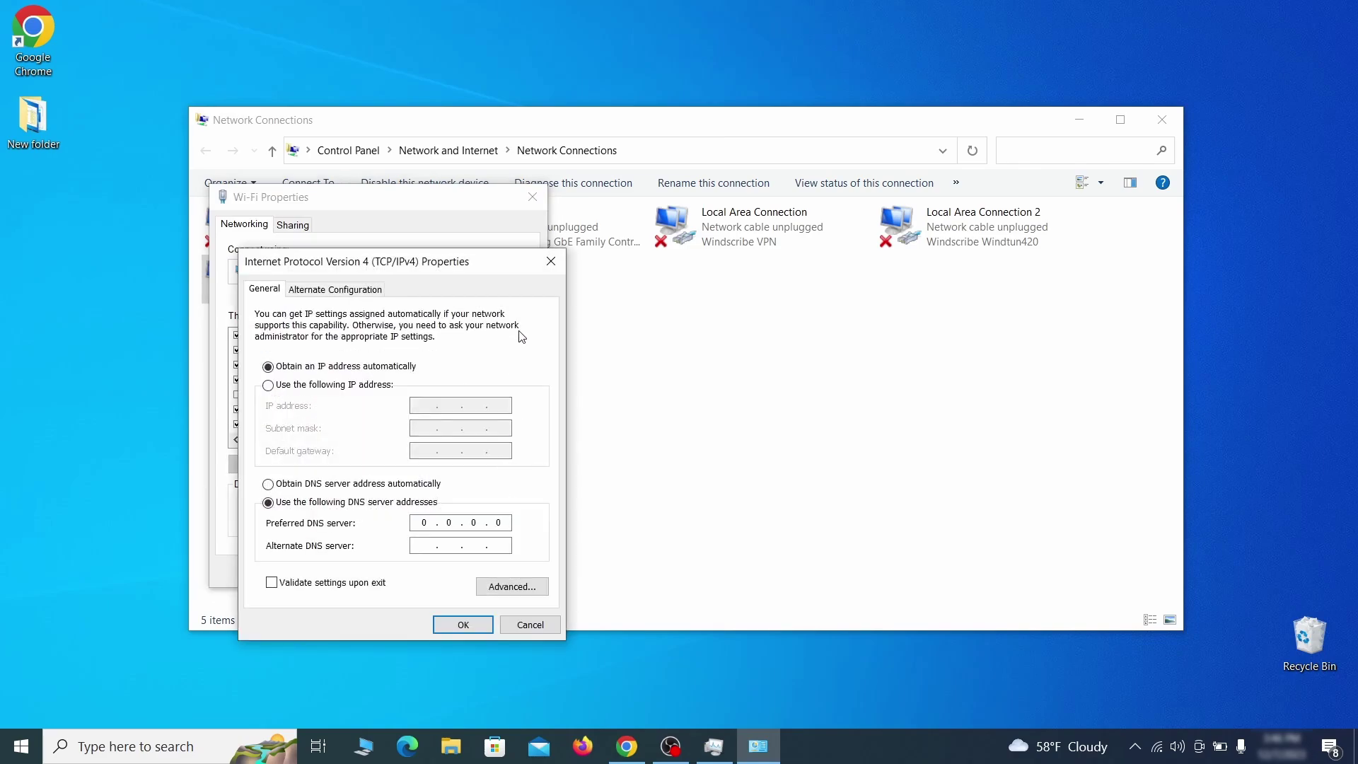
{"action": "left_click_drag", "start_coordinate": [484, 261], "coordinate": [687, 207]}
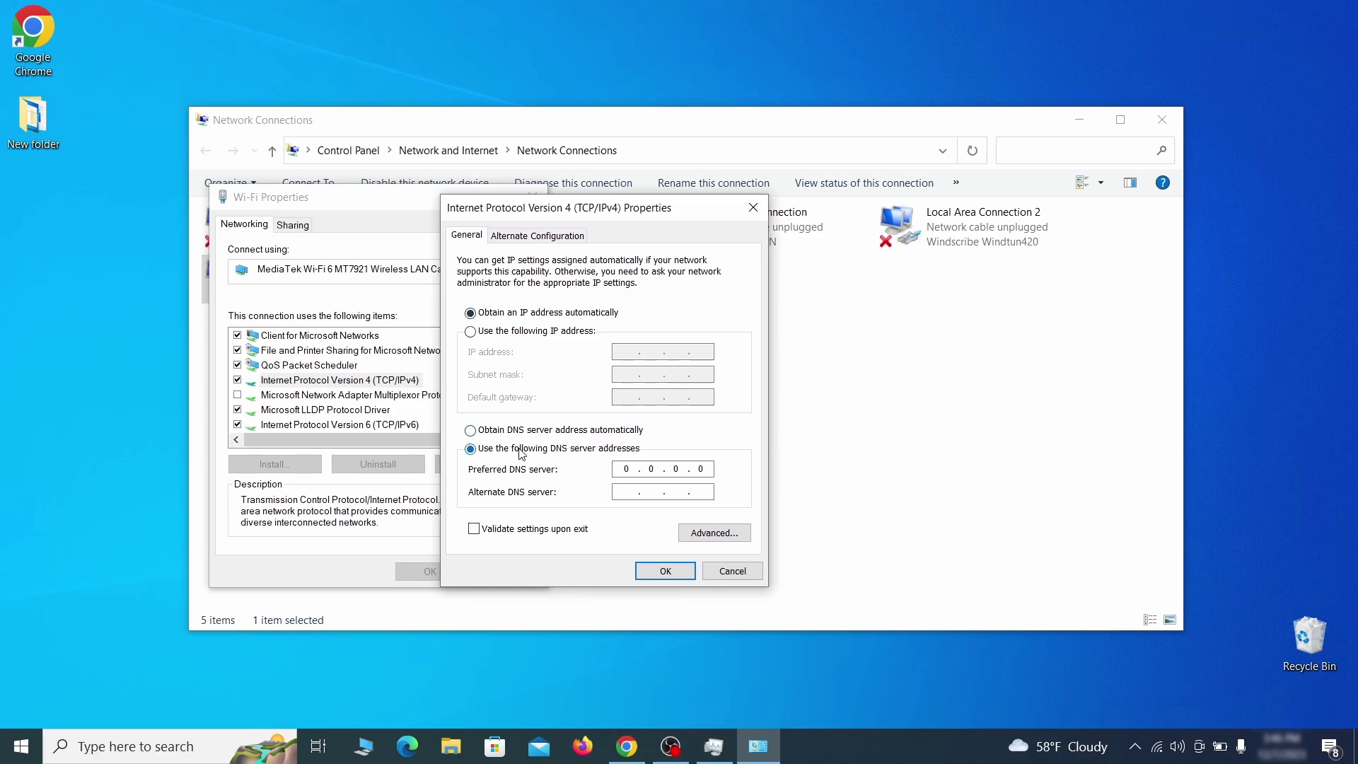
Step: Remove the 0.0.0.0 DNS server in advanced TCP/IP settings, save, and close the window
{"action": "left_click", "coordinate": [734, 542]}
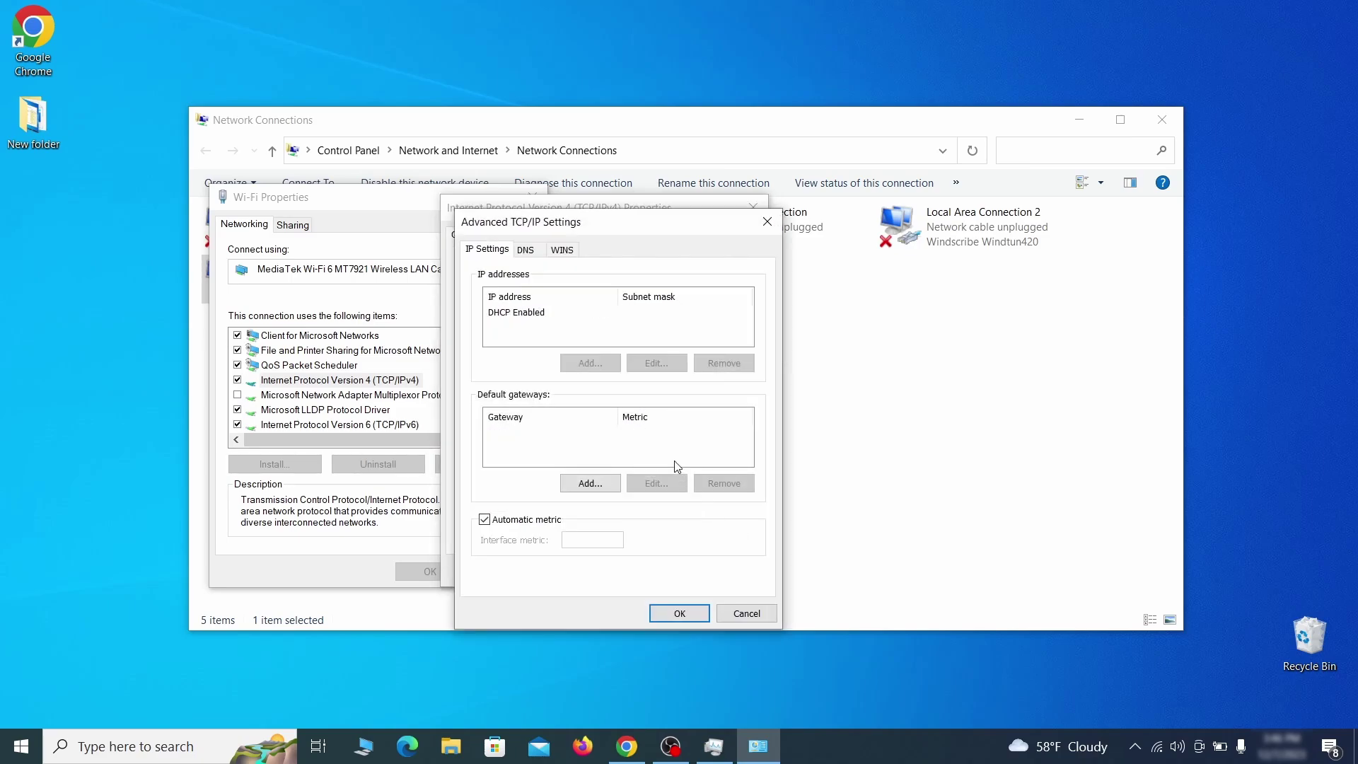
{"action": "left_click", "coordinate": [529, 250]}
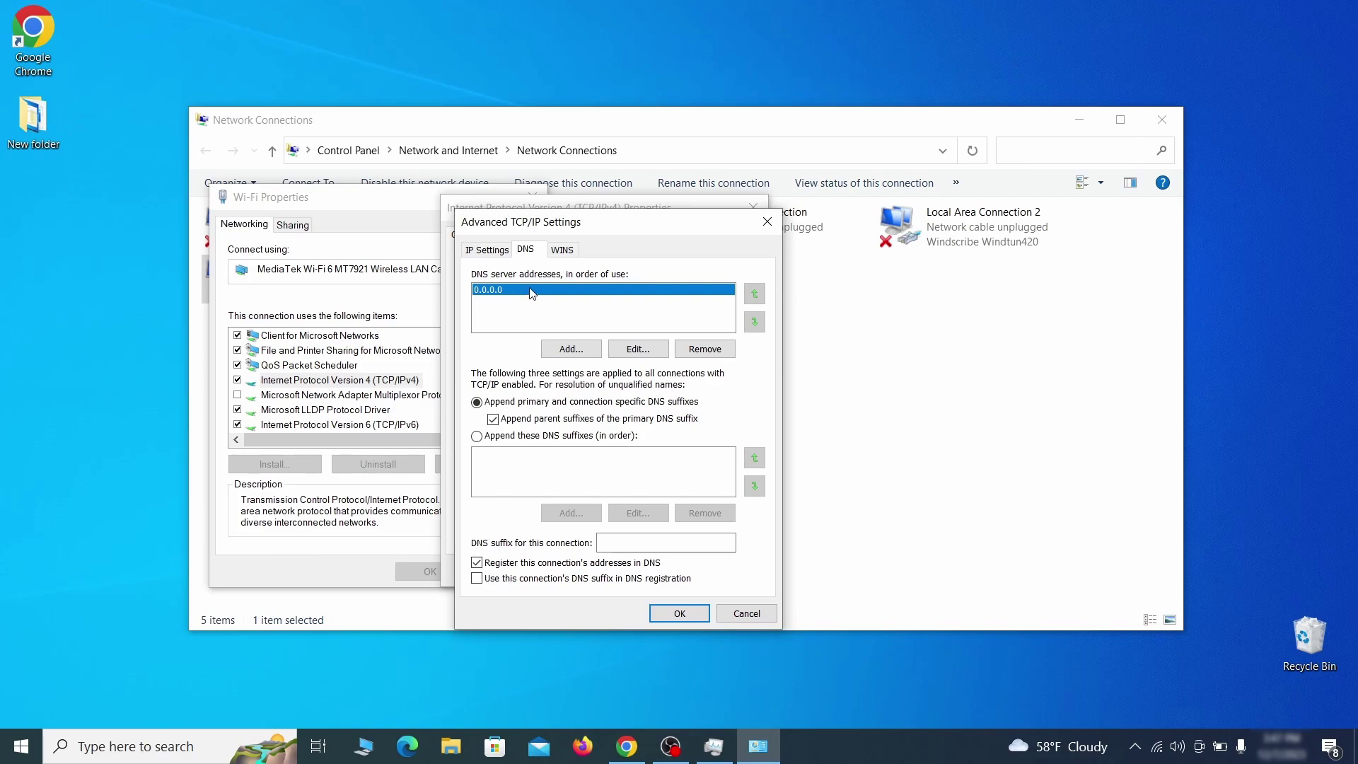
{"action": "left_click", "coordinate": [717, 350]}
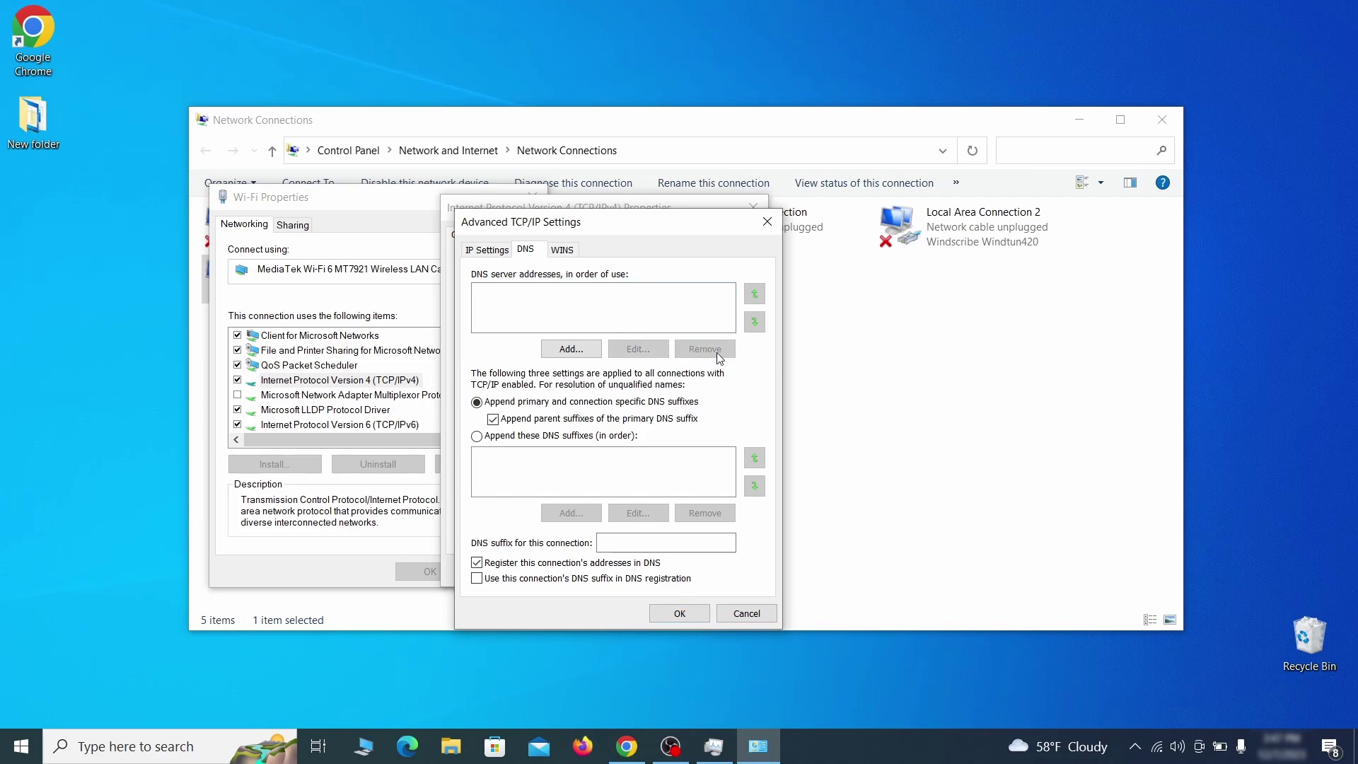
{"action": "left_click", "coordinate": [679, 614]}
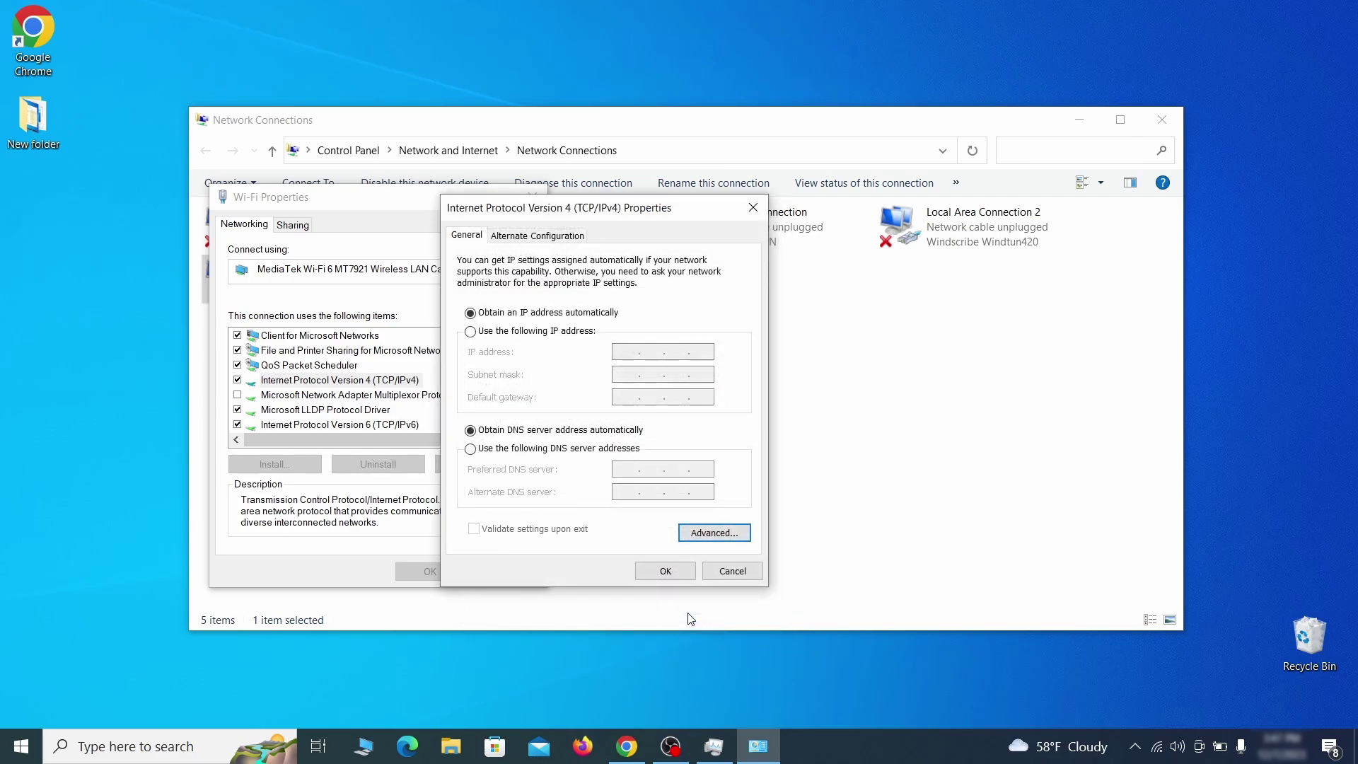
{"action": "left_click", "coordinate": [665, 571]}
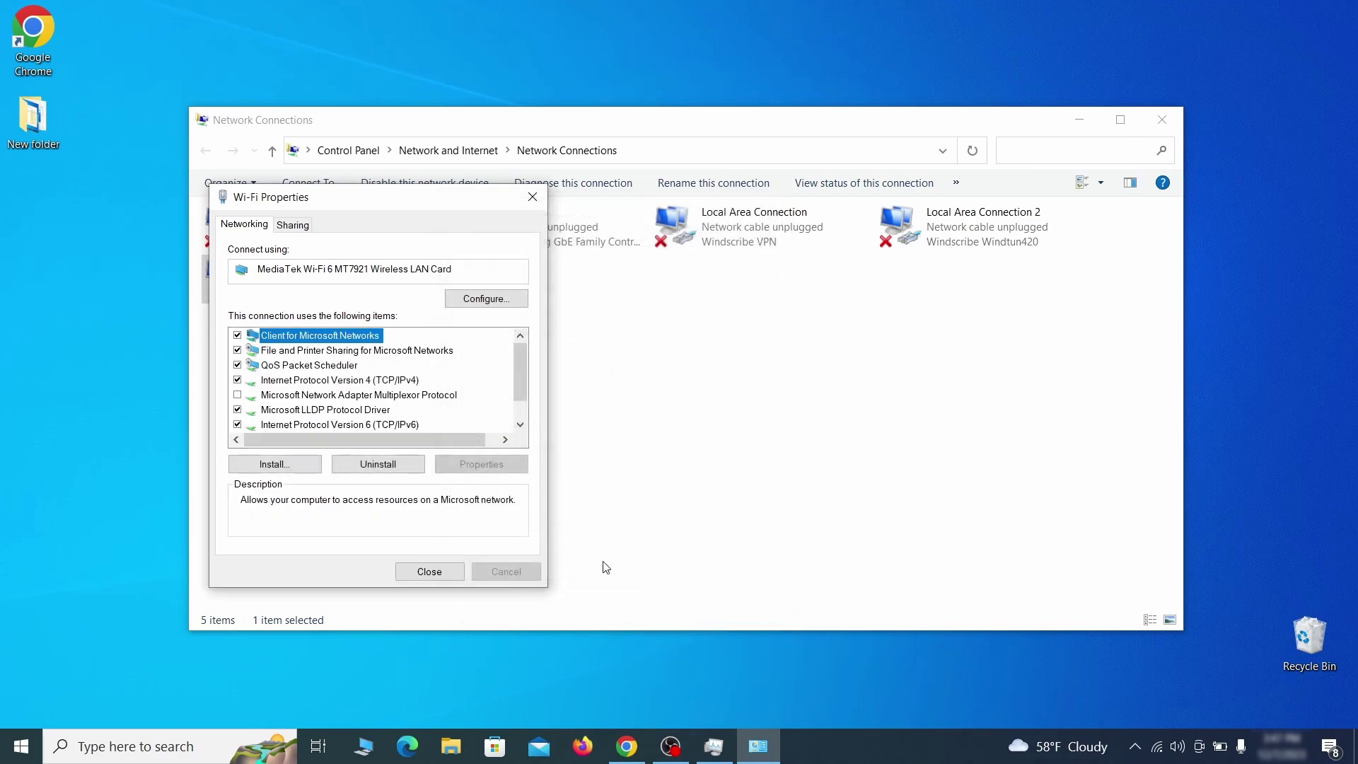
{"action": "left_click", "coordinate": [448, 571]}
Step: Open the hosts file in Notepad using its pasted path
{"action": "key", "text": "alt+F4"}
{"action": "key", "text": "super"}
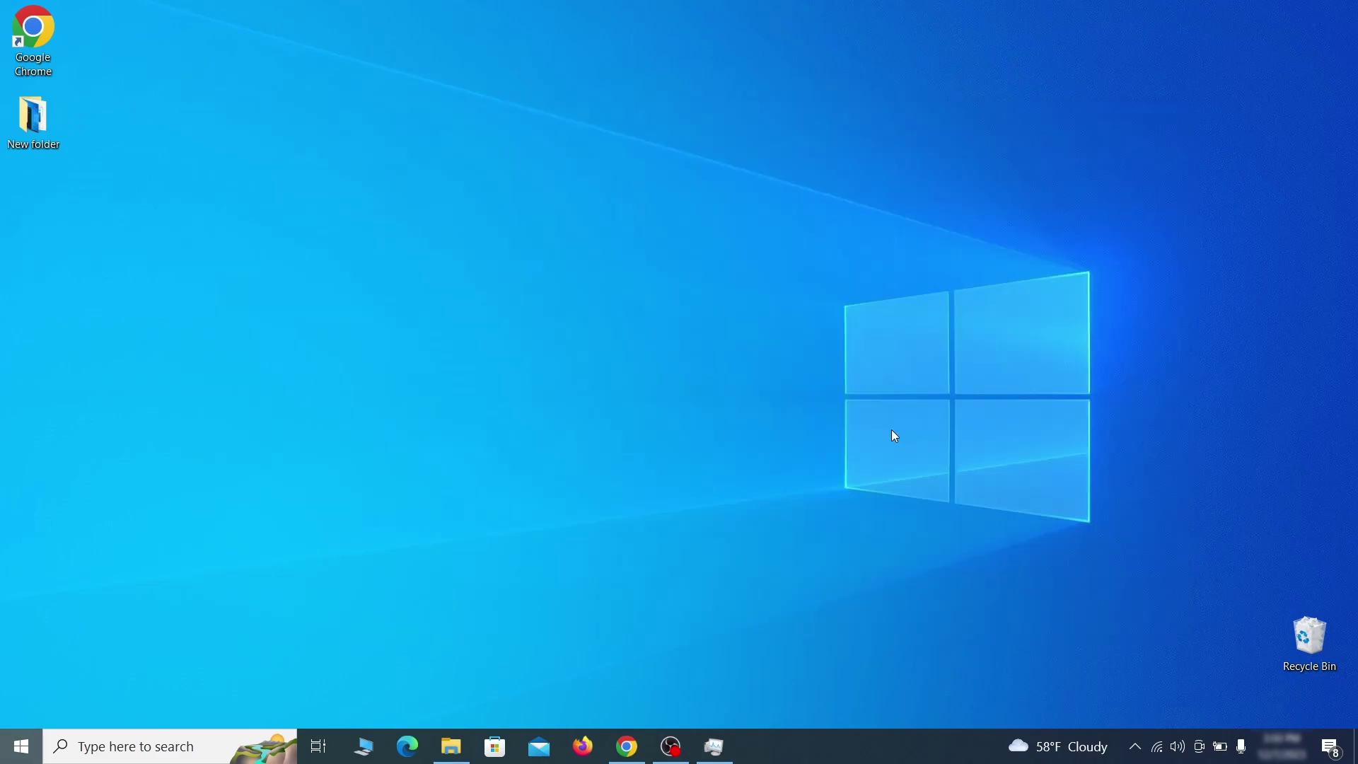
{"action": "type", "text": "C:\\Windows\\System32\\drivers\\etc\\hosts"}
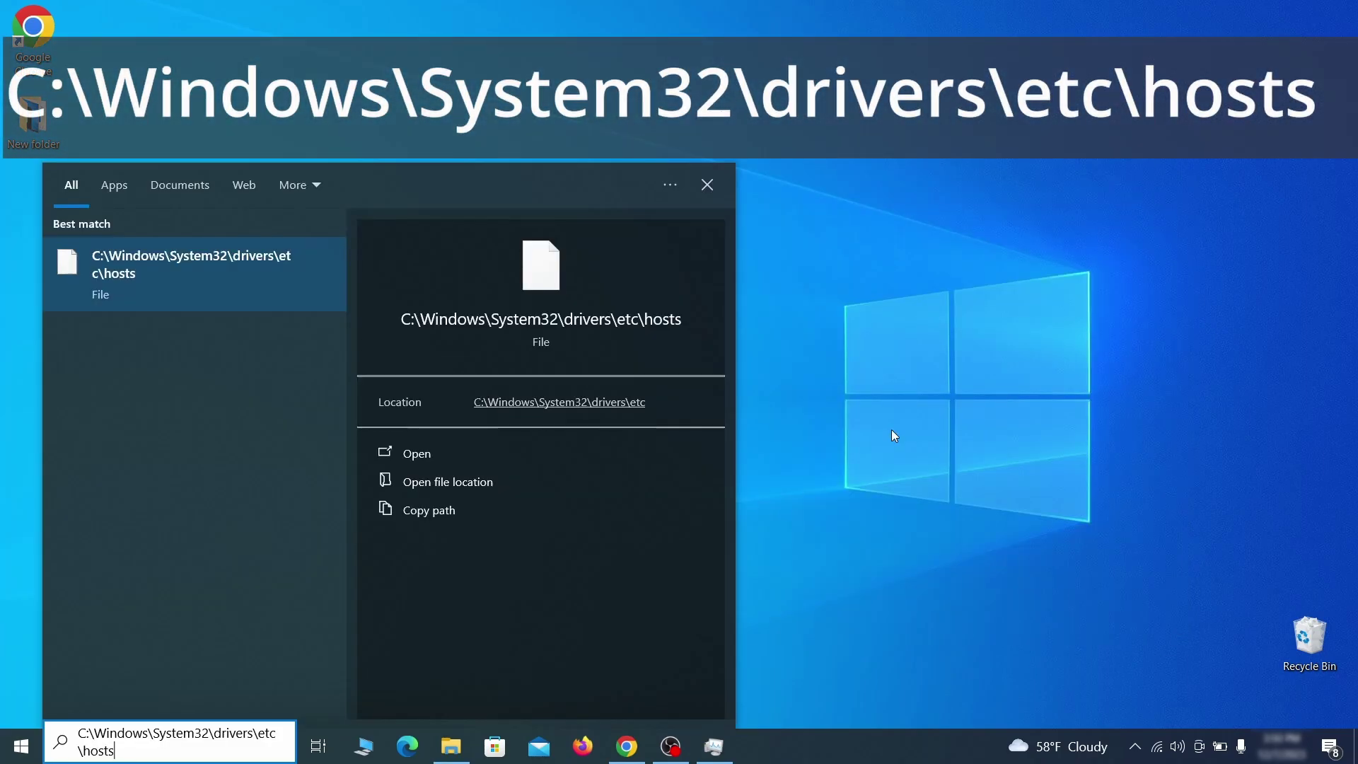
{"action": "key", "text": "Return"}
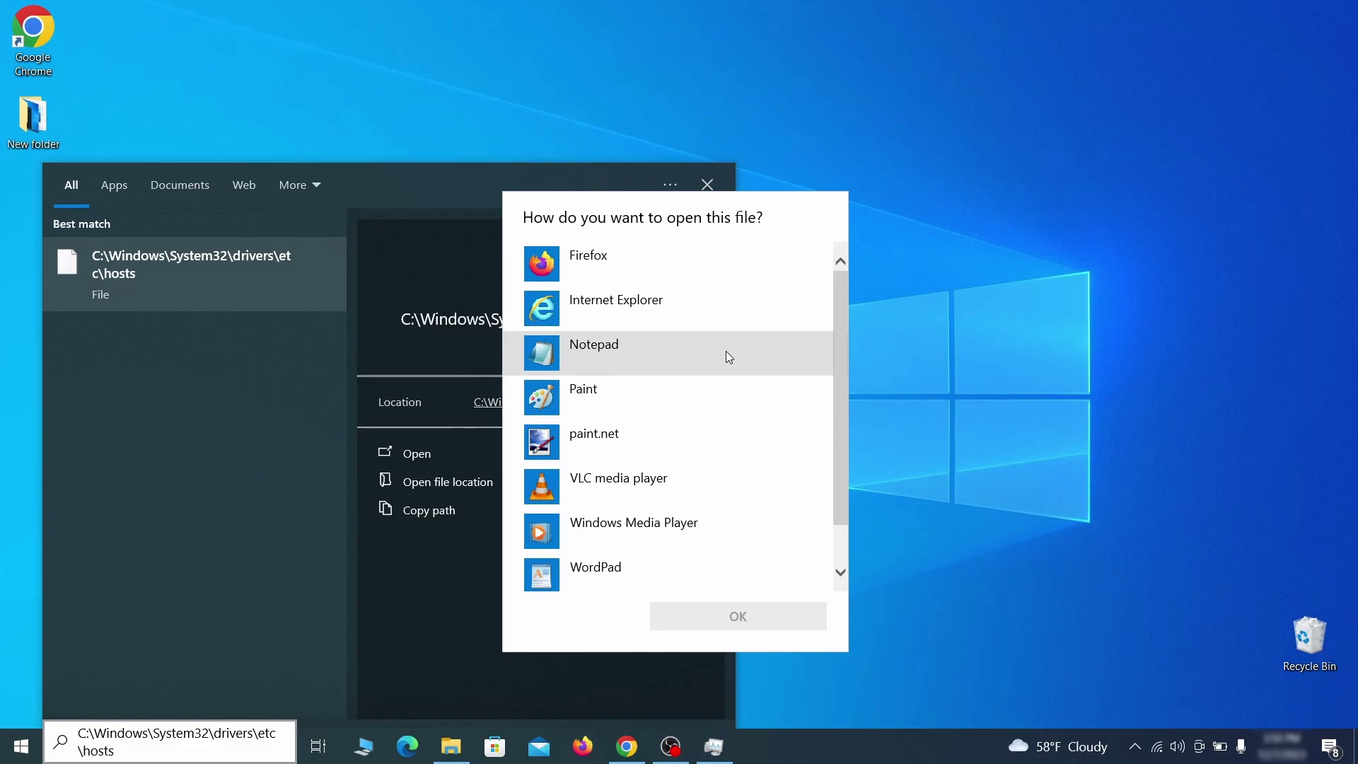
{"action": "double_click", "coordinate": [729, 357]}
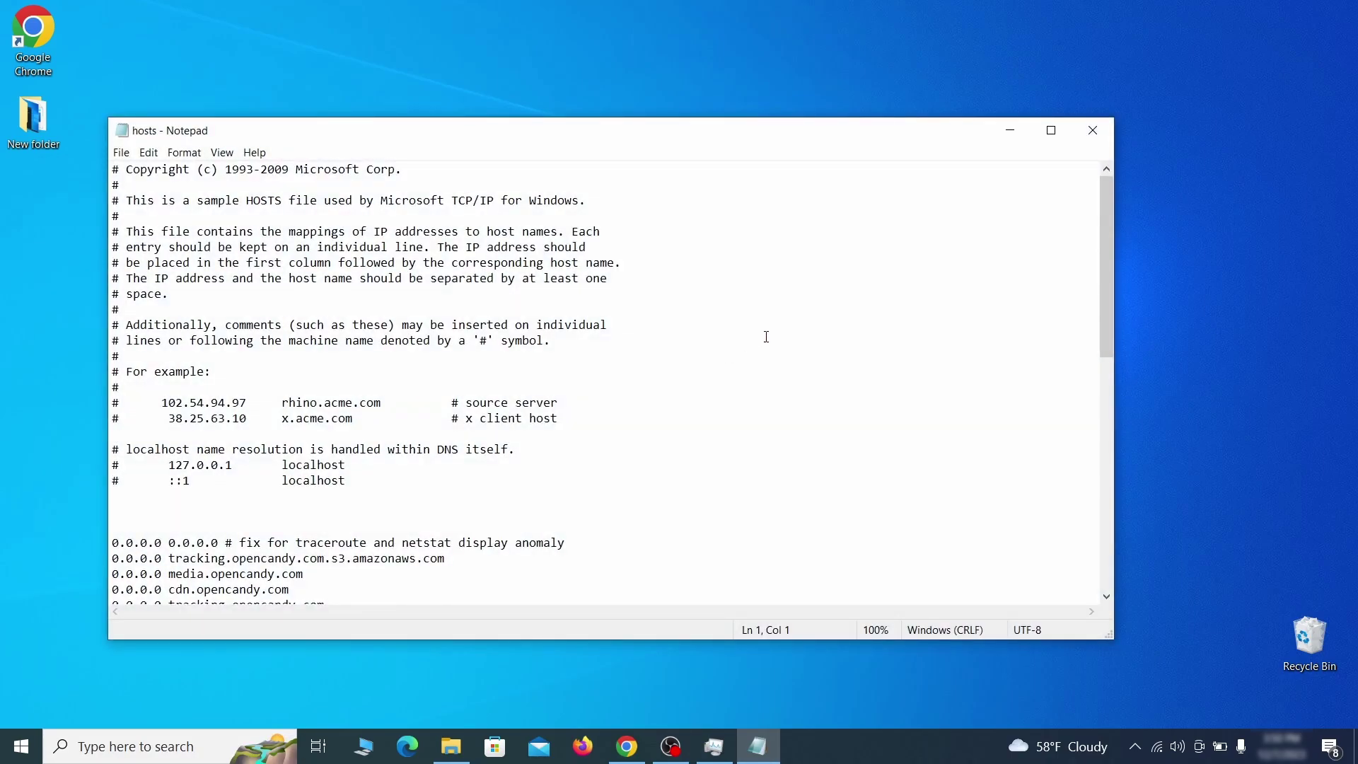
Step: Delete the 0.0.0.0 blocking entries below the localhost lines and save the hosts file
{"action": "scroll", "coordinate": [769, 337], "scroll_direction": "down", "scroll_amount": 3}
{"action": "left_click", "coordinate": [212, 356]}
{"action": "left_click_drag", "start_coordinate": [114, 404], "coordinate": [344, 569]}
{"action": "scroll", "coordinate": [366, 478], "scroll_direction": "down", "scroll_amount": 1}
{"action": "scroll", "coordinate": [388, 467], "scroll_direction": "down", "scroll_amount": 8}
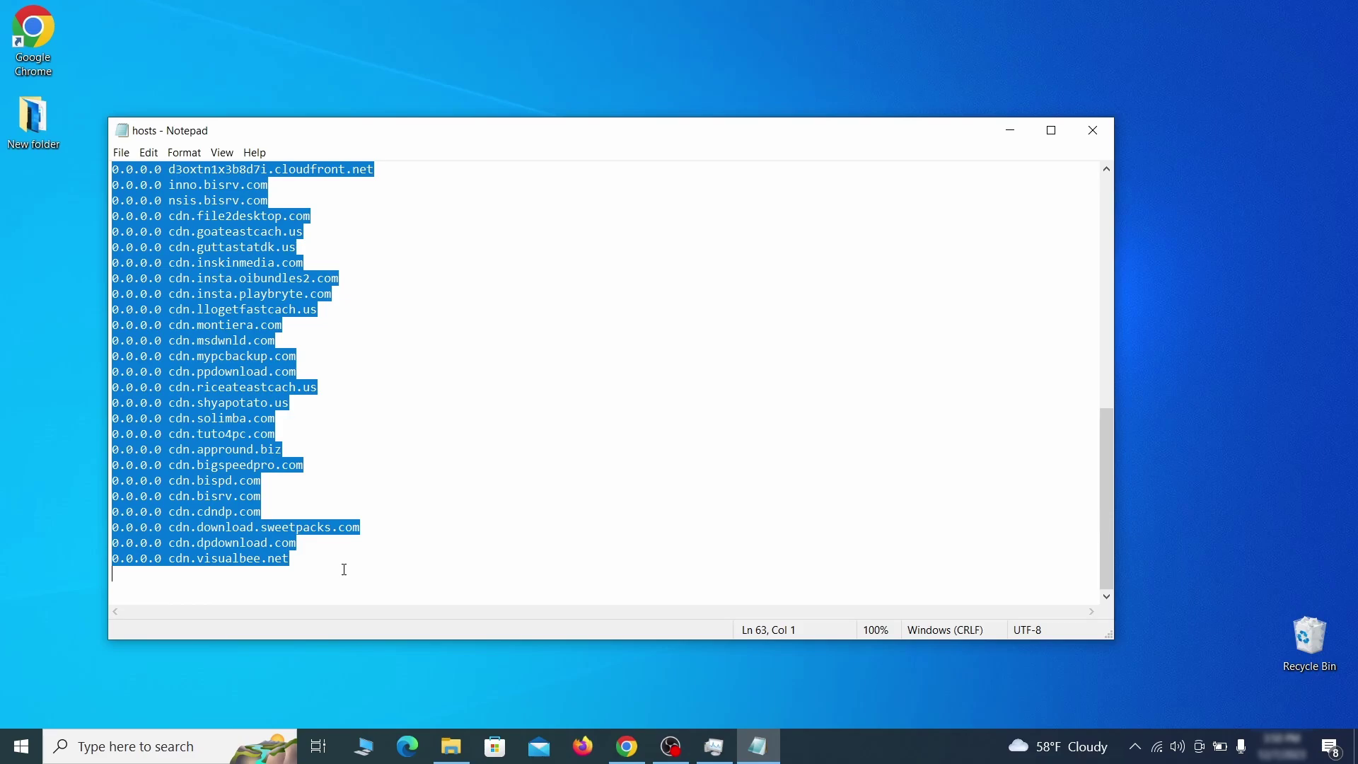
{"action": "key", "text": "Delete"}
{"action": "left_click", "coordinate": [121, 152]}
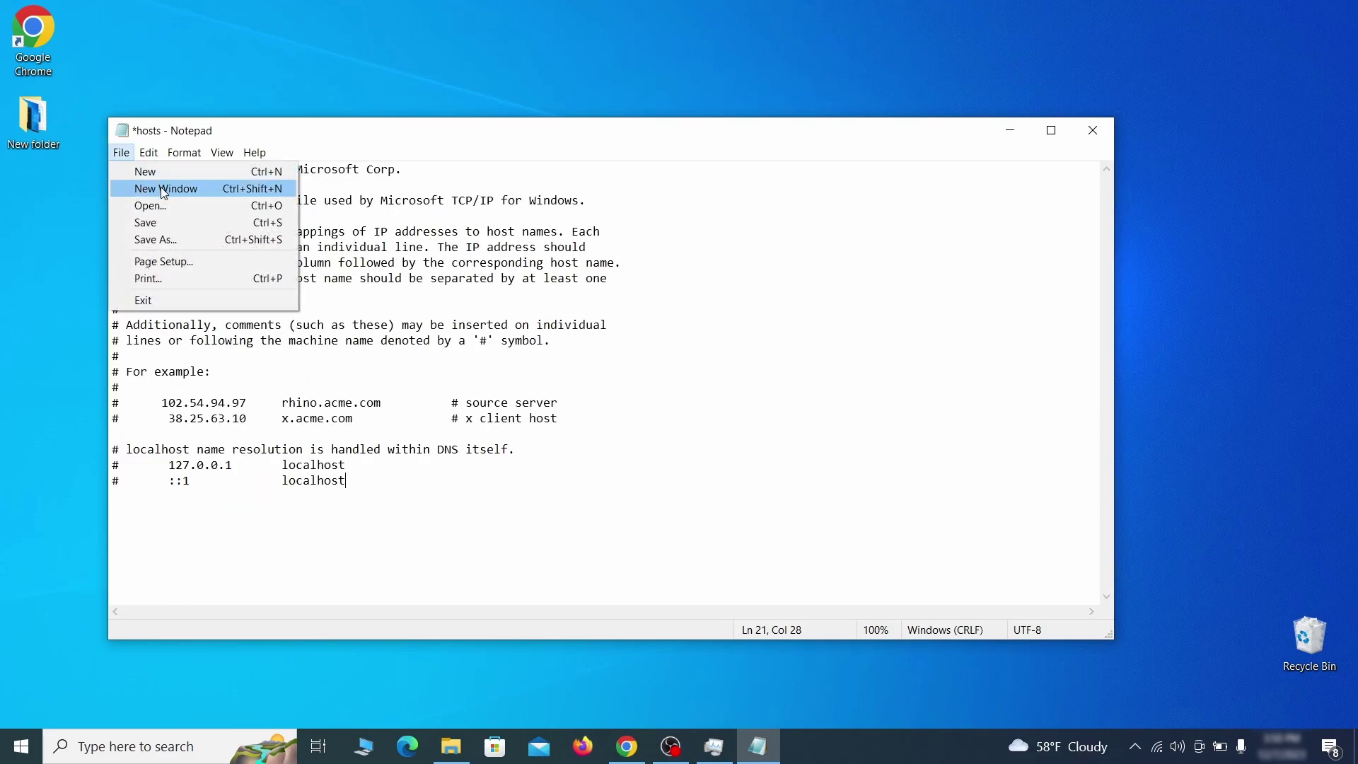
{"action": "left_click", "coordinate": [175, 220]}
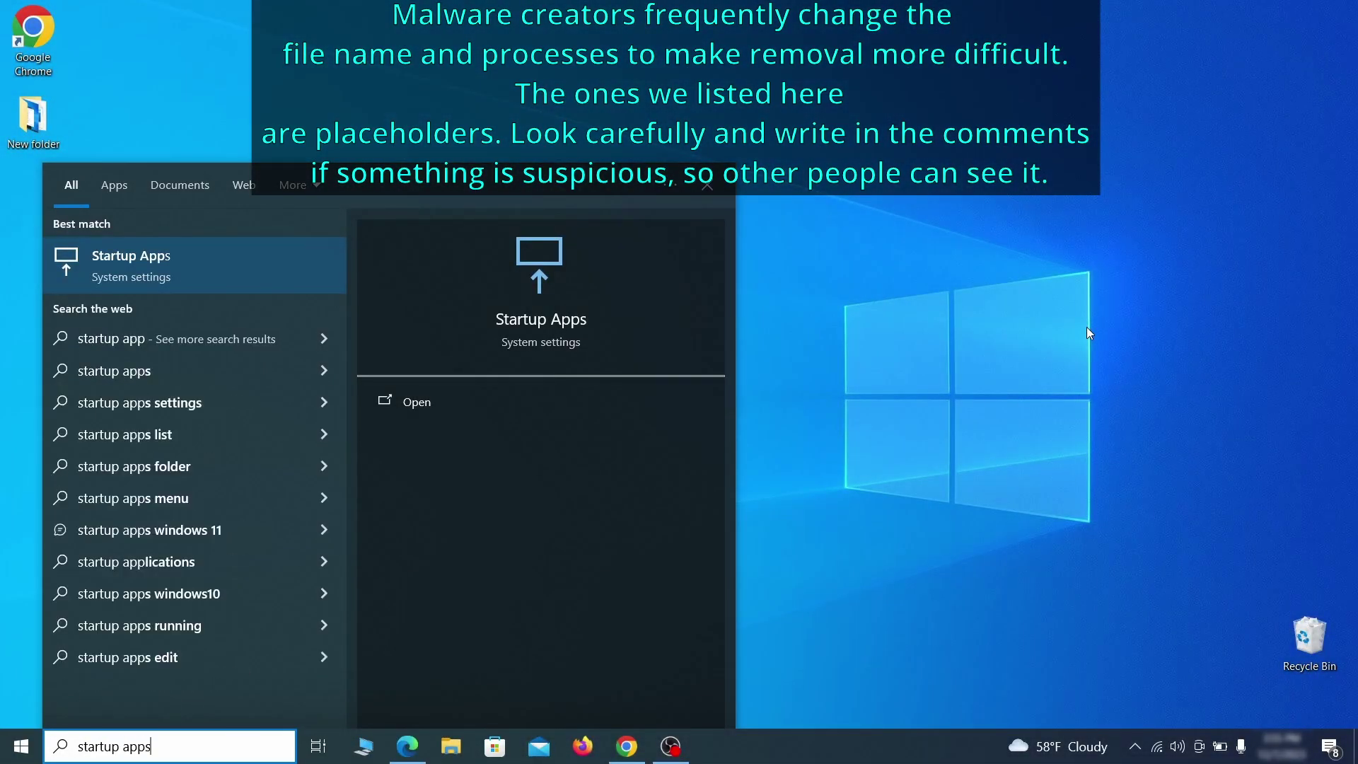
Step: Switch off Example Malware App in Startup apps and close Settings
{"action": "key", "text": "Return"}
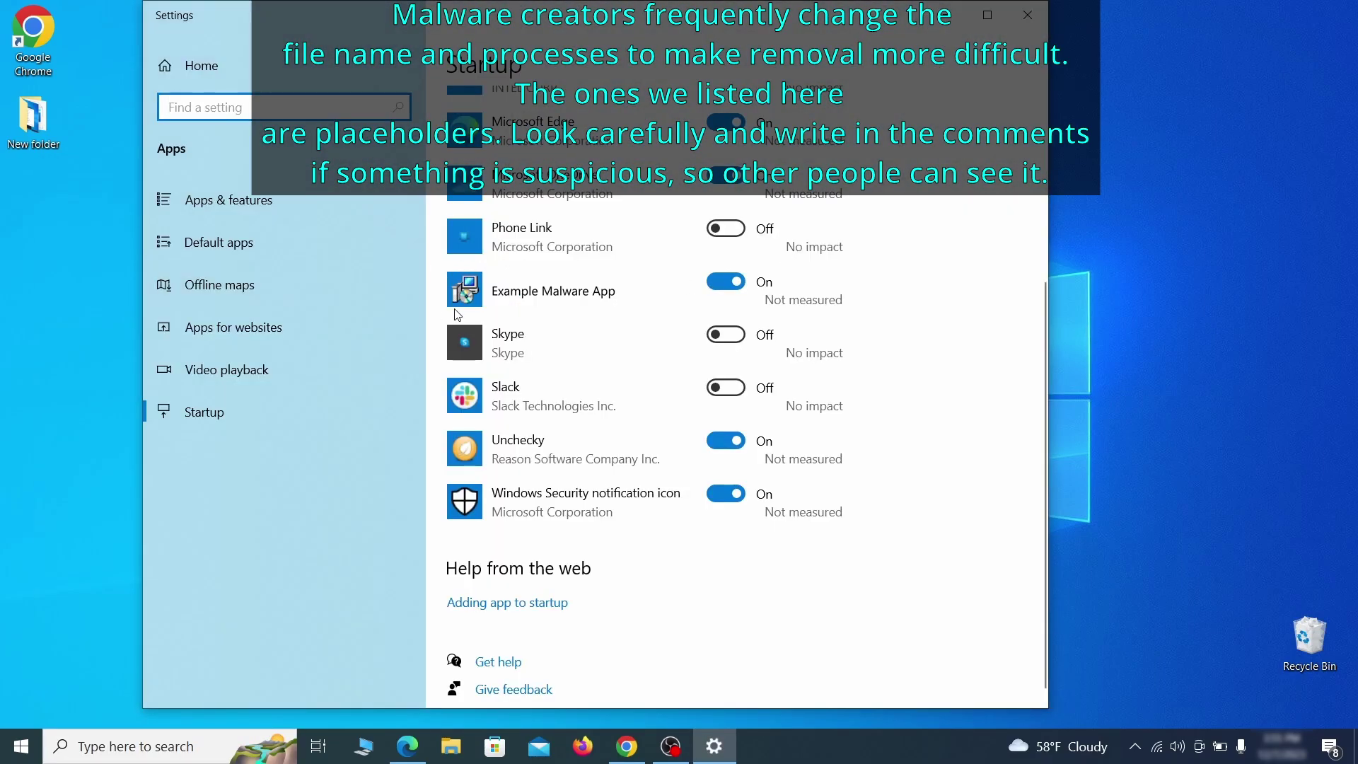
{"action": "left_click", "coordinate": [728, 294]}
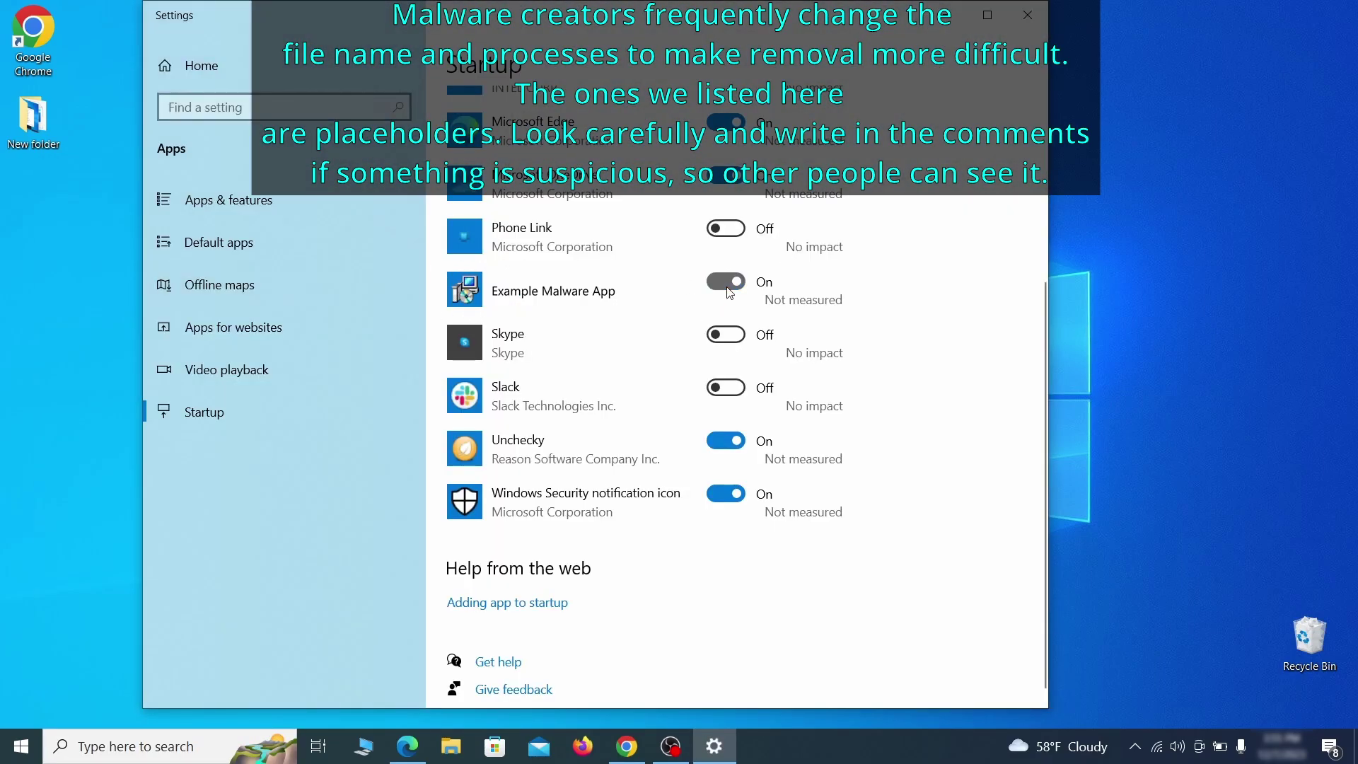
{"action": "left_click", "coordinate": [1028, 15]}
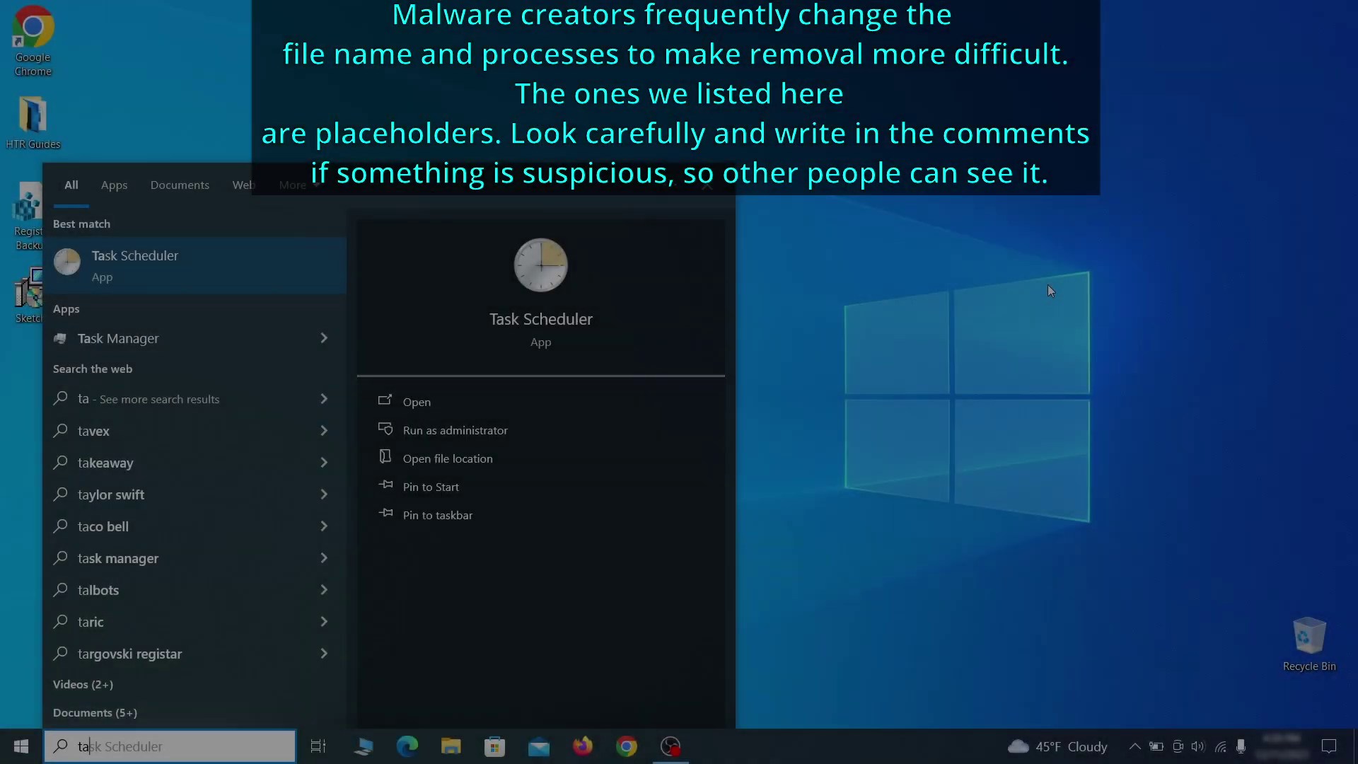
Step: Launch Task Scheduler via 'task scheduler' search and show the Task Scheduler Library
{"action": "type", "text": "sk schedul"}
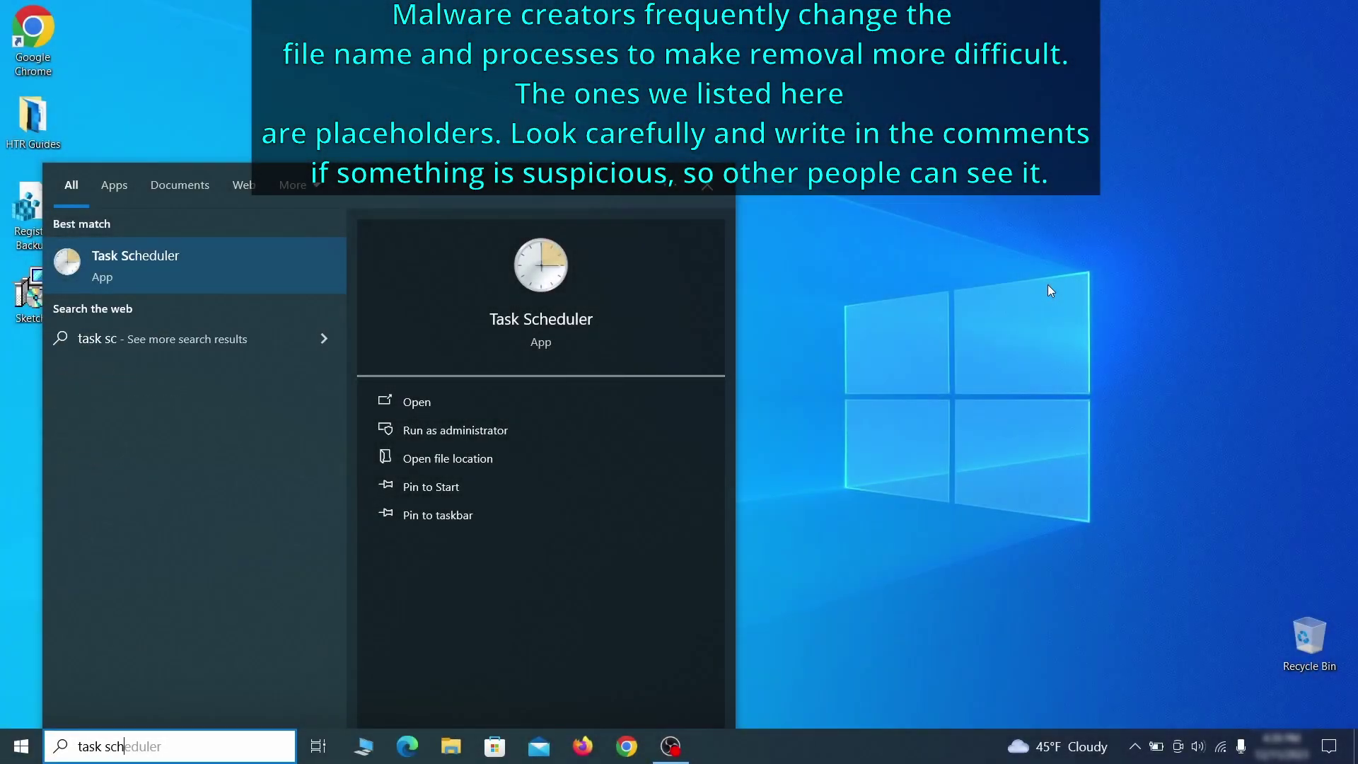
{"action": "key", "text": "Return"}
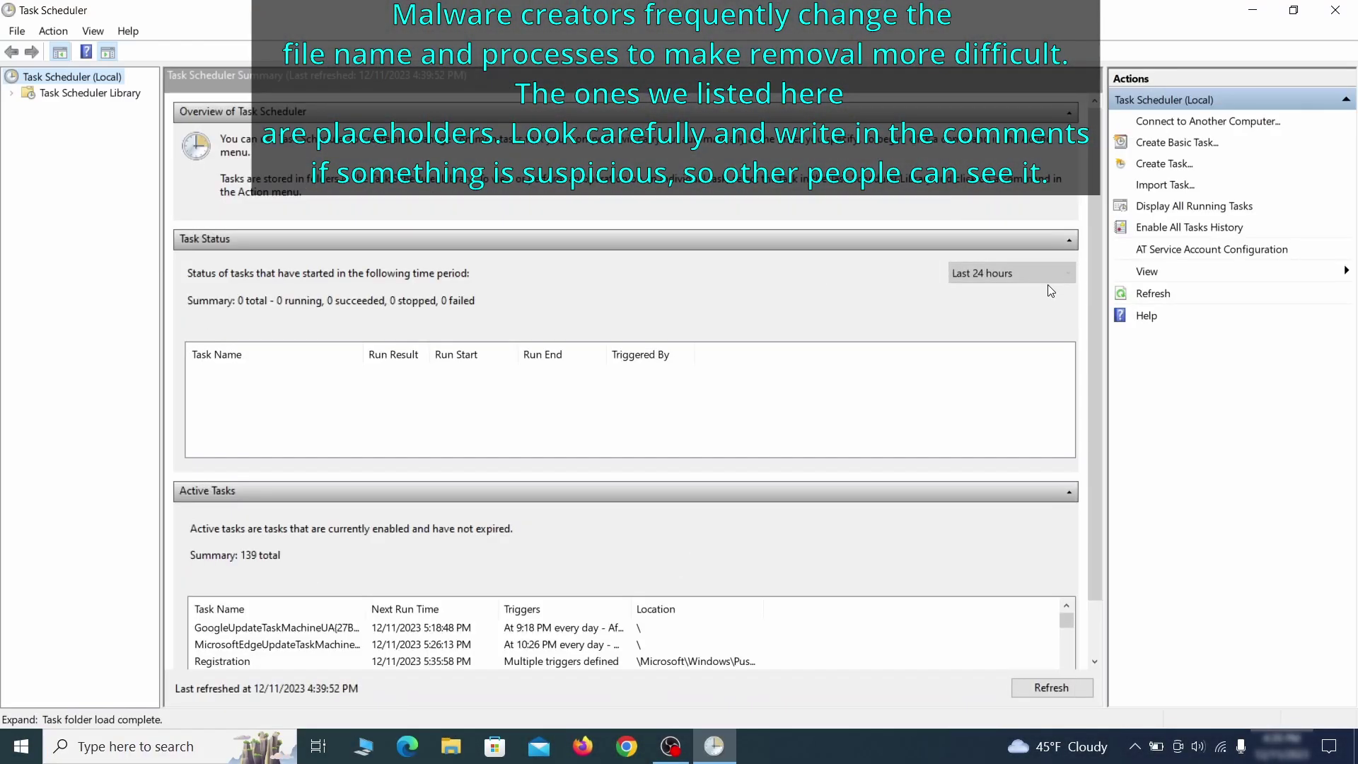
{"action": "left_click", "coordinate": [90, 93]}
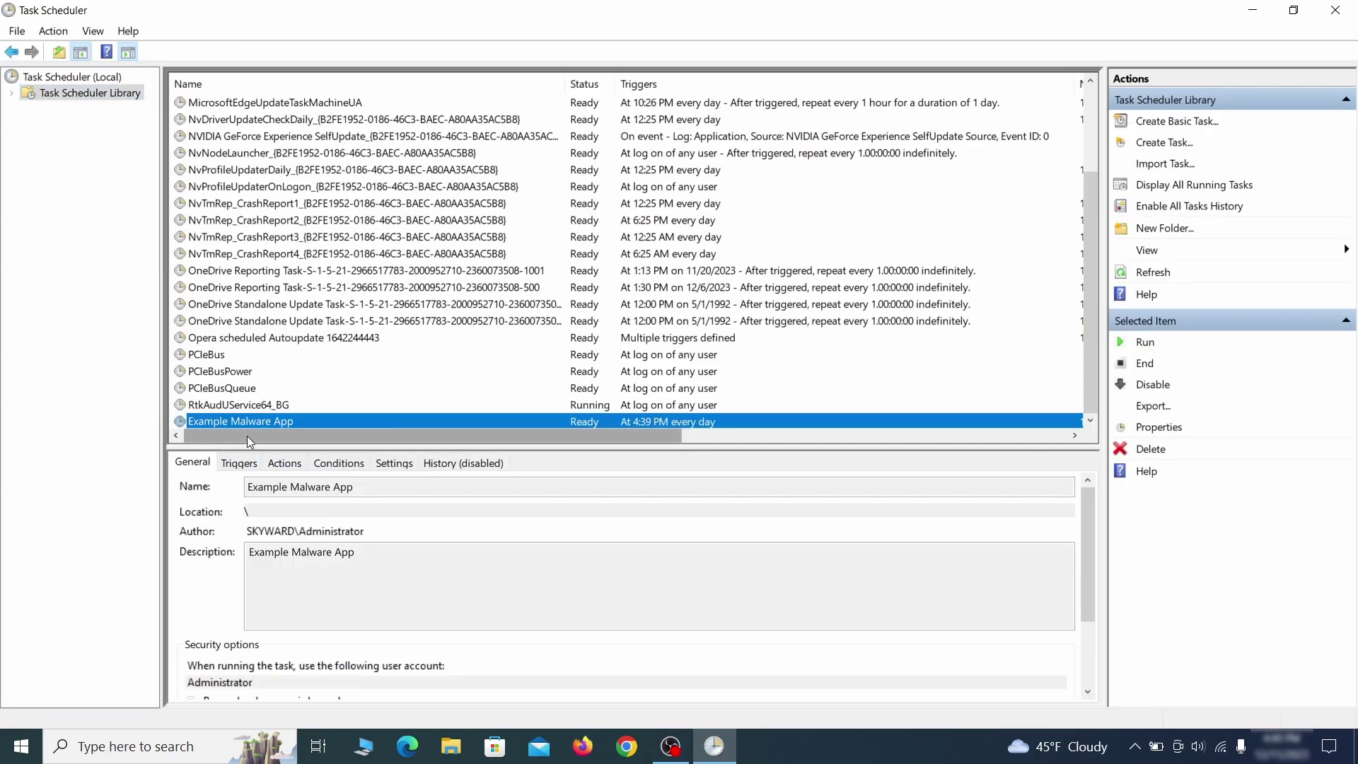
Step: Review the Example Malware App task's triggers and actions, then delete the task
{"action": "right_click", "coordinate": [393, 424]}
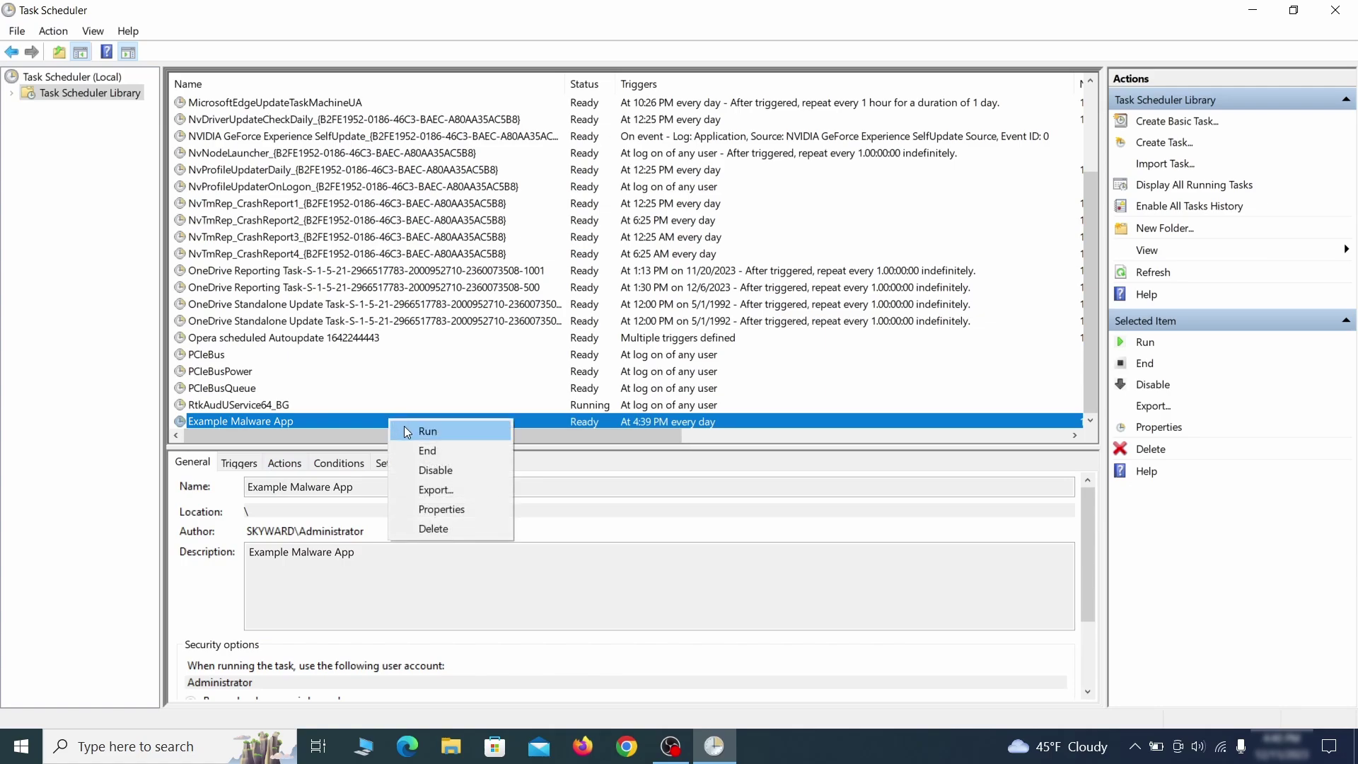
{"action": "left_click", "coordinate": [447, 510]}
{"action": "left_click", "coordinate": [157, 116]}
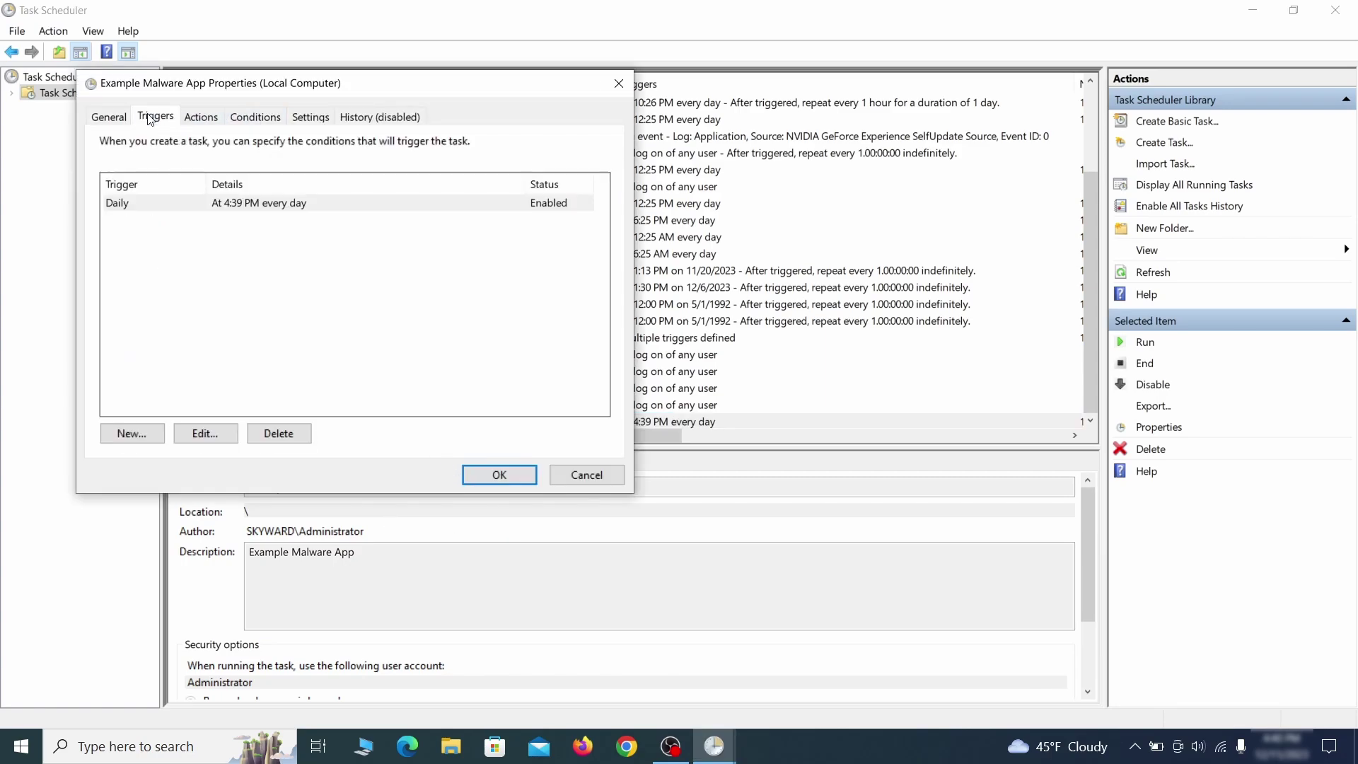
{"action": "left_click", "coordinate": [210, 119]}
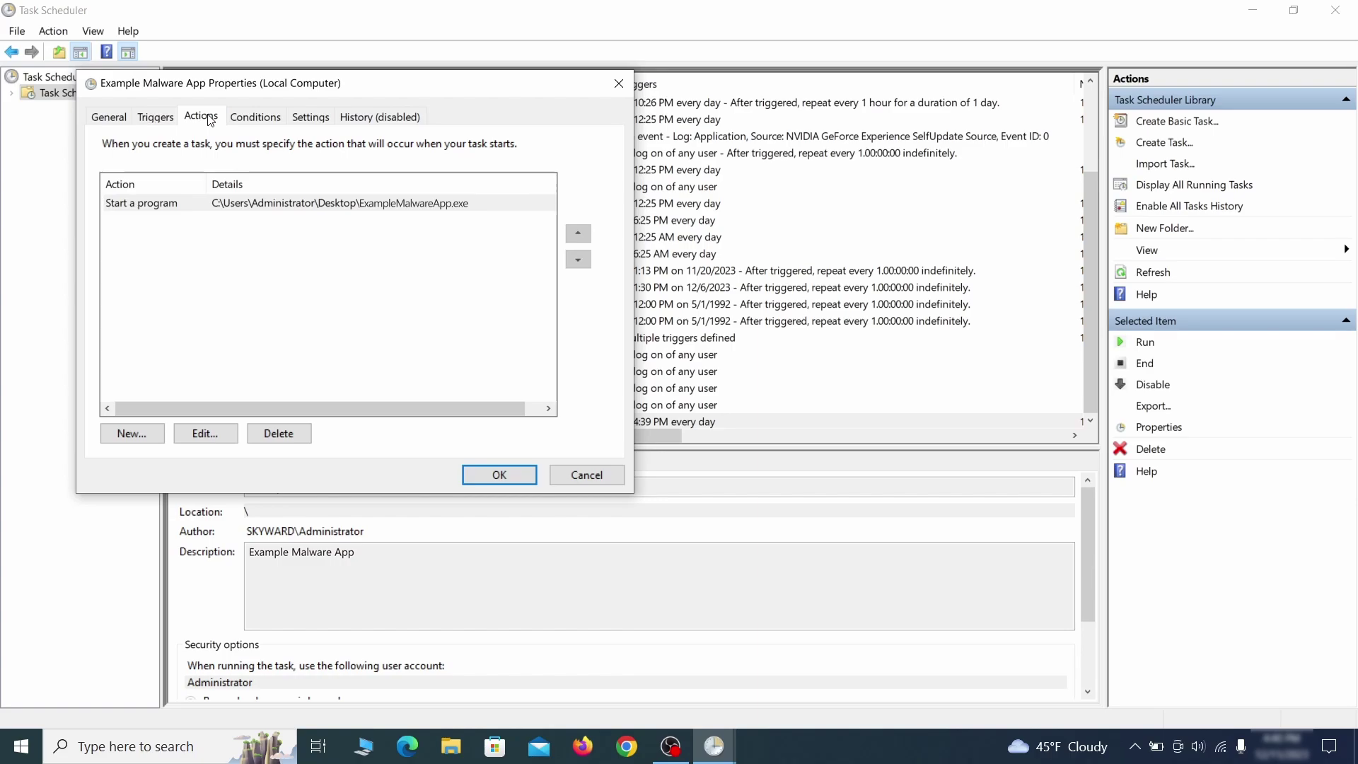
{"action": "key", "text": "Escape"}
{"action": "right_click", "coordinate": [435, 420]}
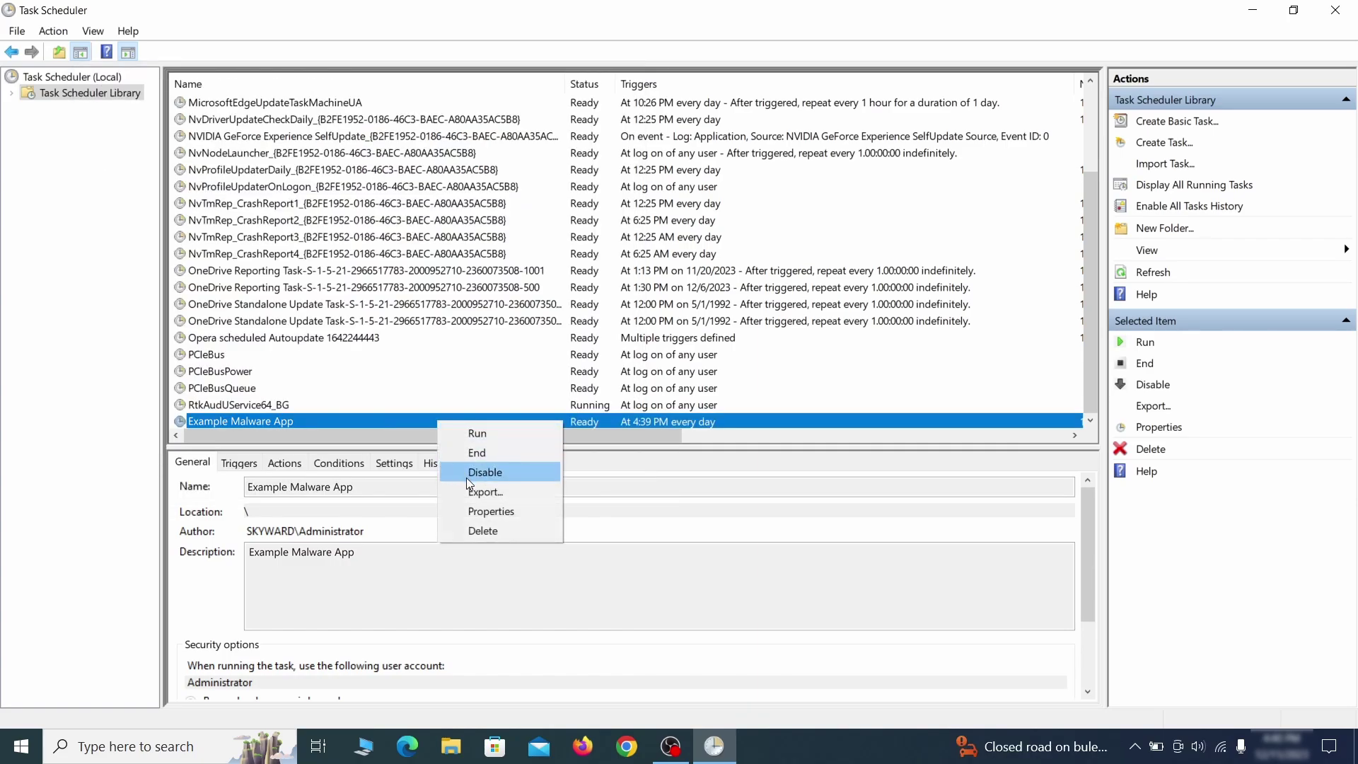
{"action": "left_click", "coordinate": [482, 531]}
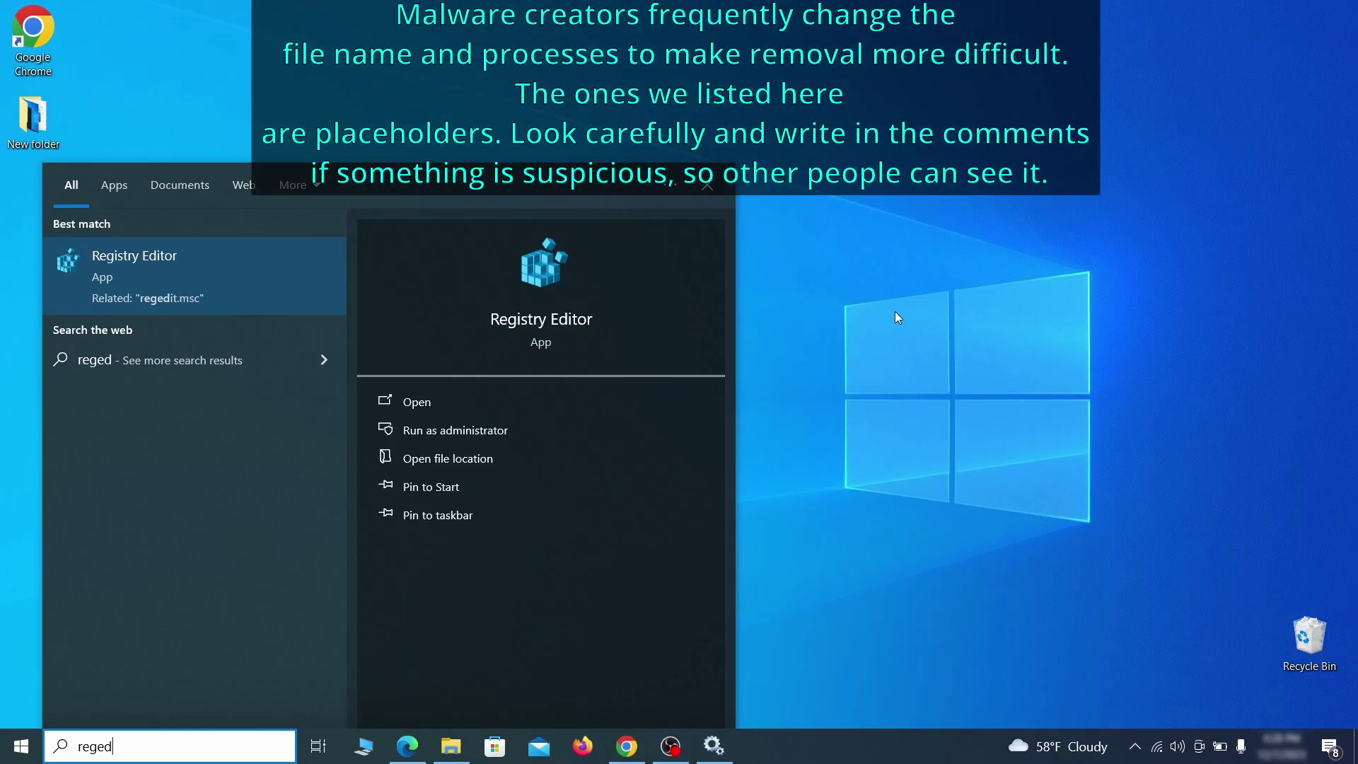
Step: Launch Registry Editor as administrator and export a backup named Registry Backup 1 to the desktop
{"action": "type", "text": "it"}
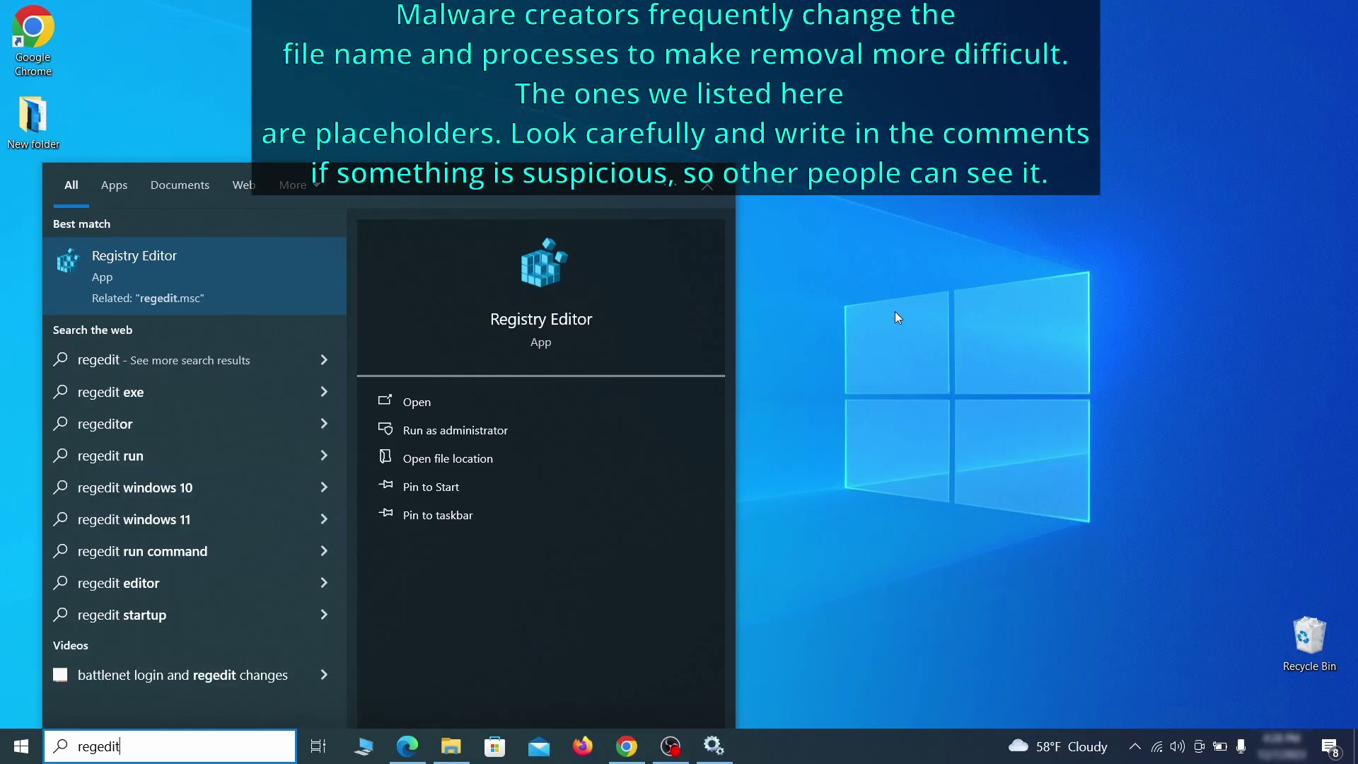
{"action": "right_click", "coordinate": [252, 263]}
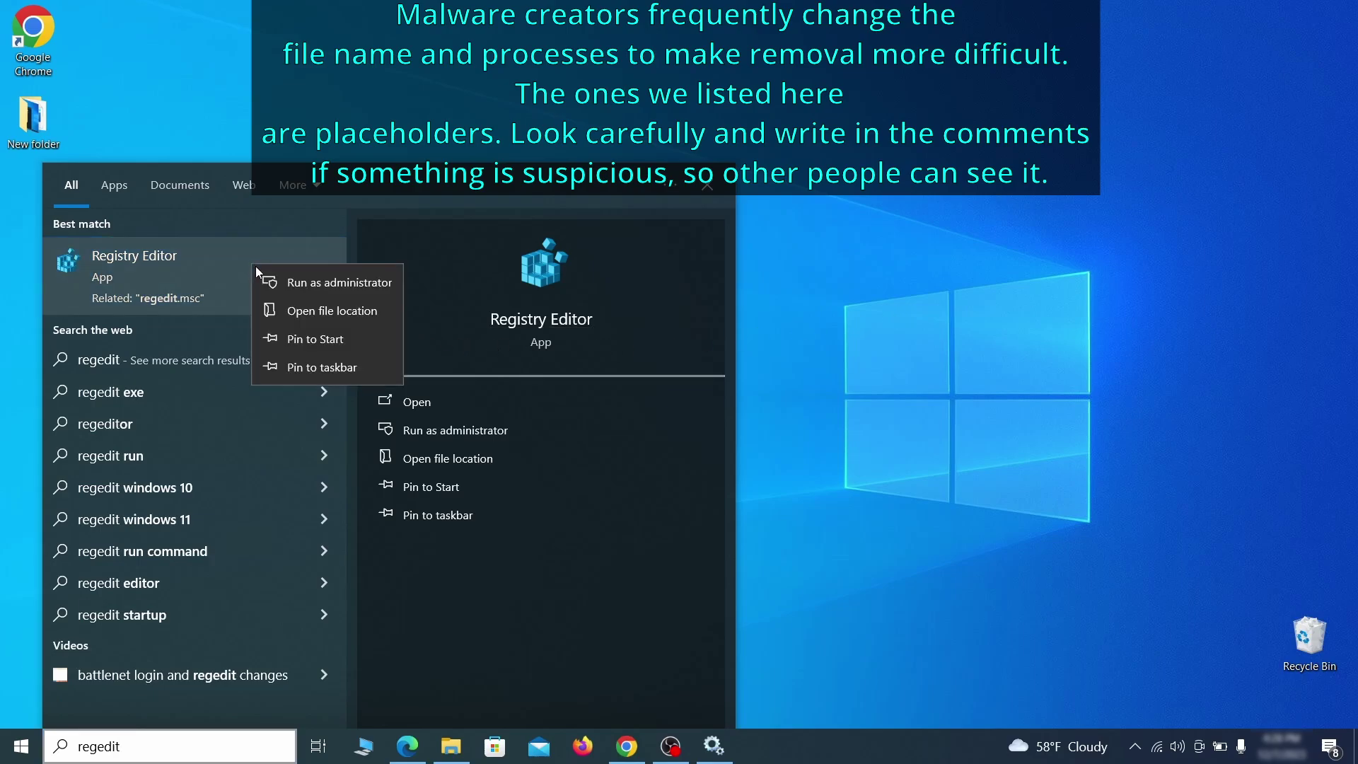
{"action": "left_click", "coordinate": [354, 281]}
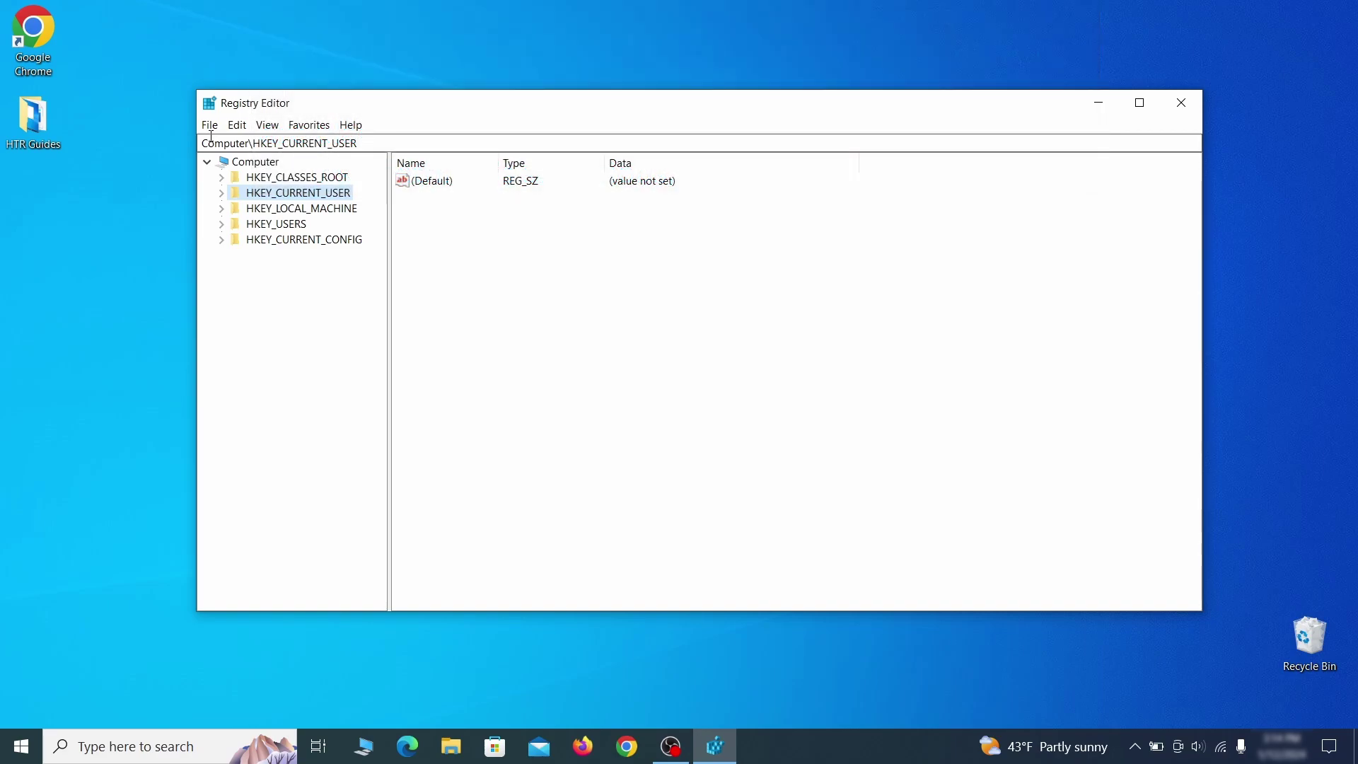
{"action": "left_click", "coordinate": [210, 125]}
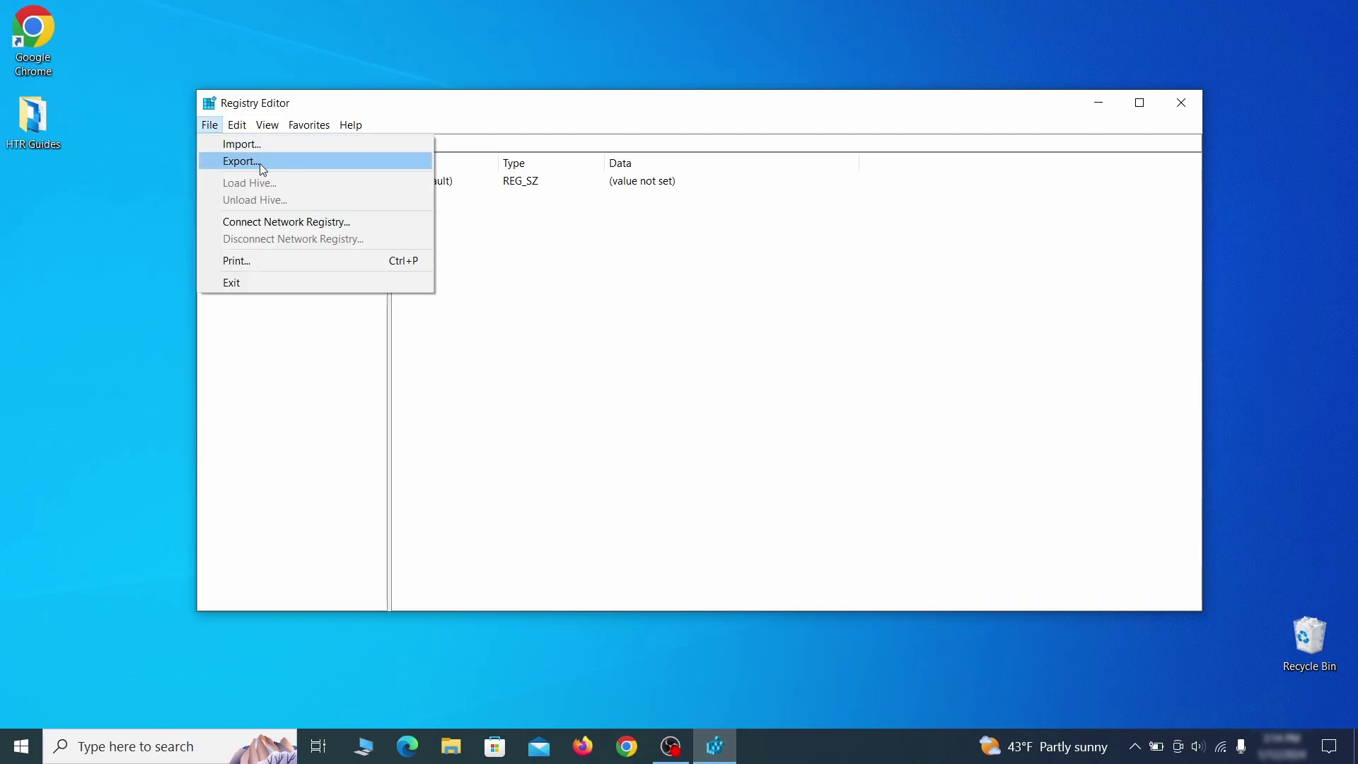
{"action": "left_click", "coordinate": [327, 162]}
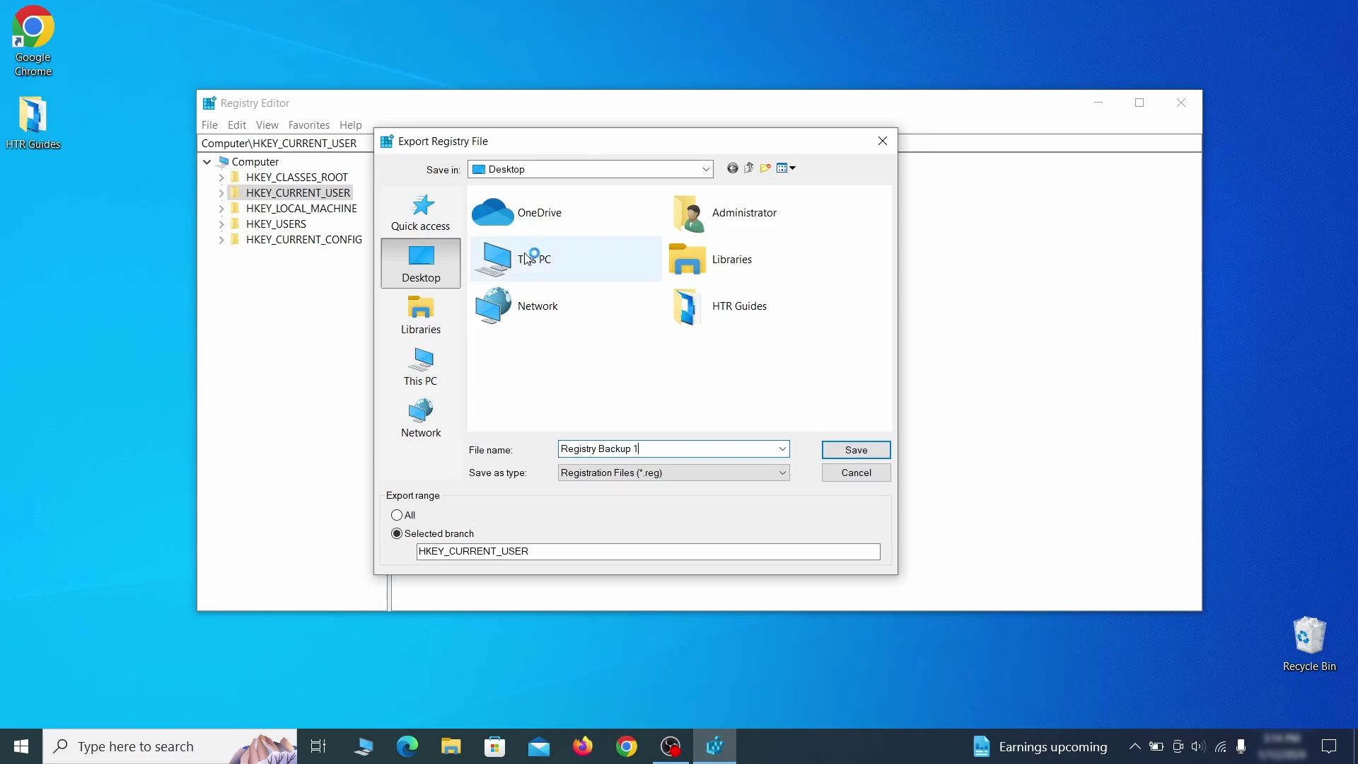
{"action": "key", "text": "Return"}
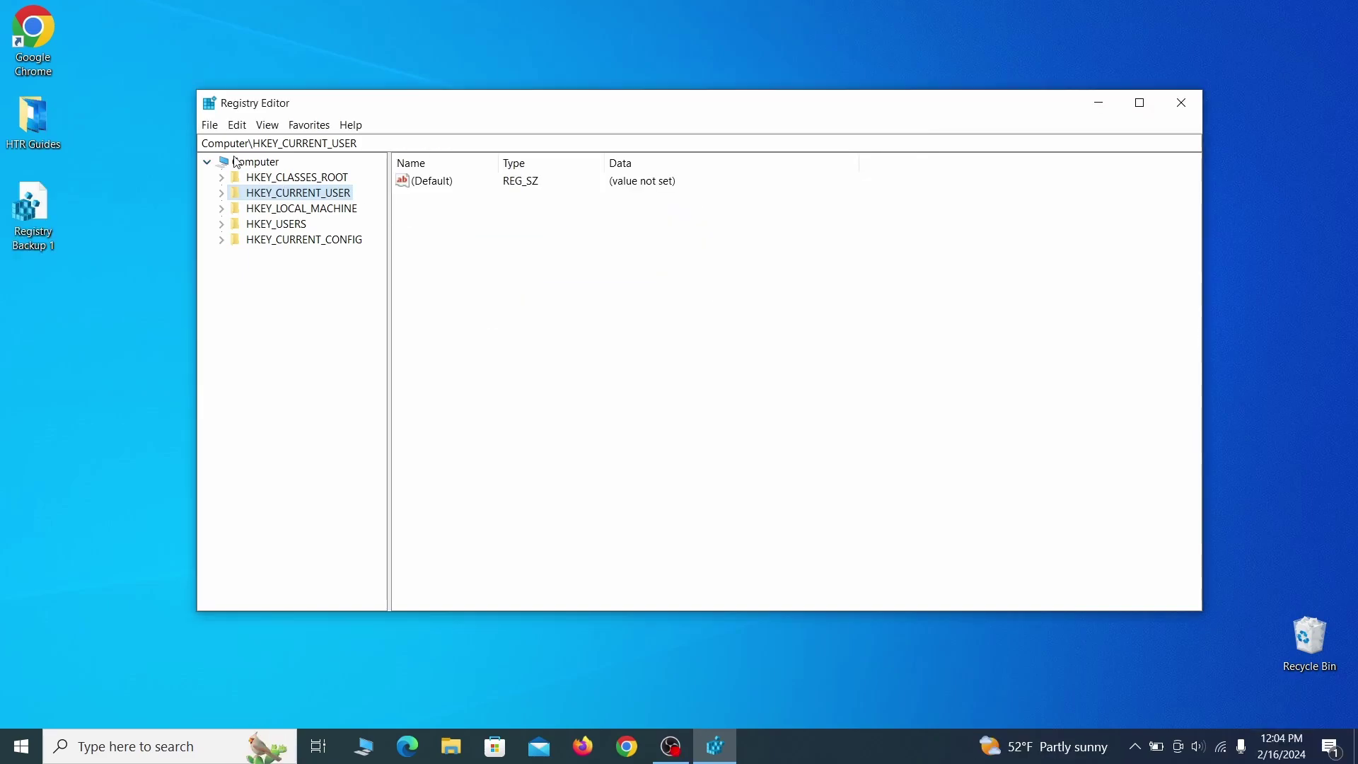
Step: Import the Registry Backup 1 file to demonstrate restoring the registry
{"action": "left_click", "coordinate": [210, 126]}
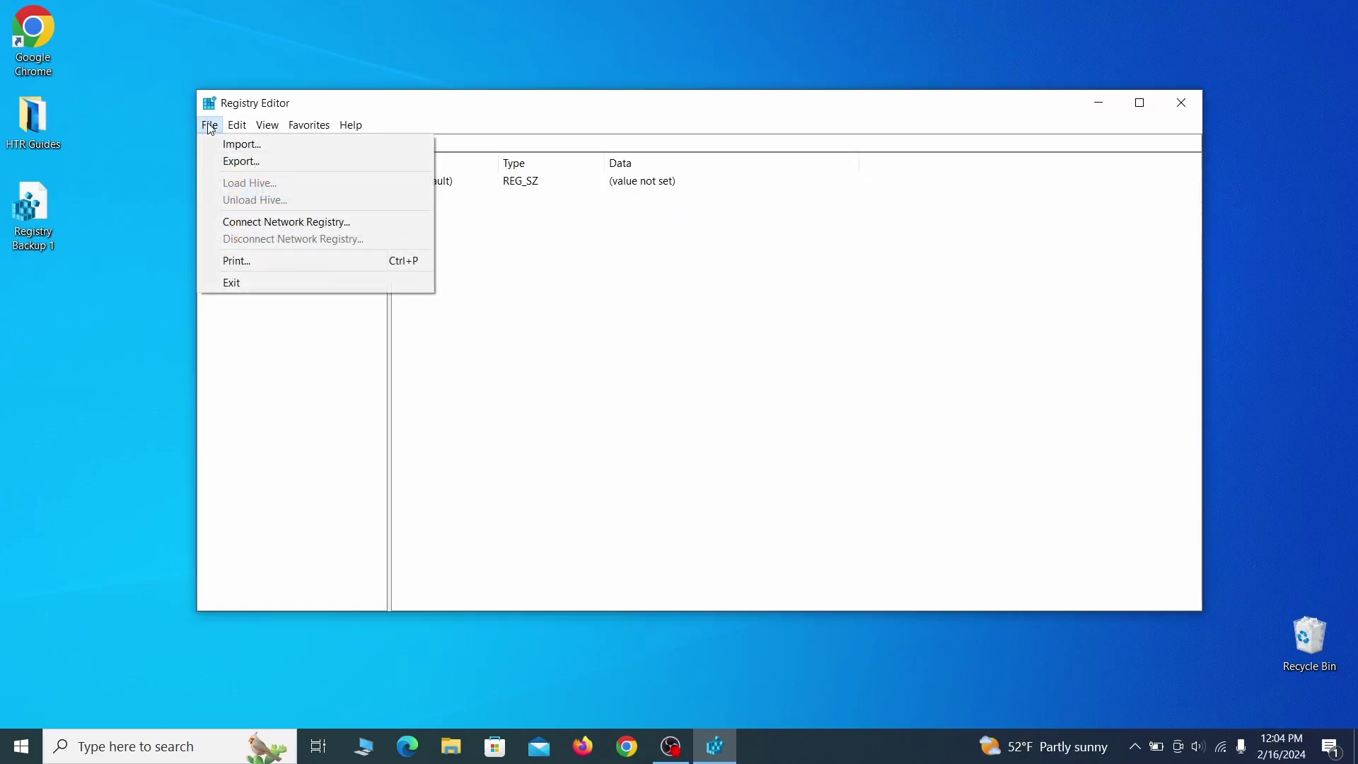
{"action": "left_click", "coordinate": [297, 153]}
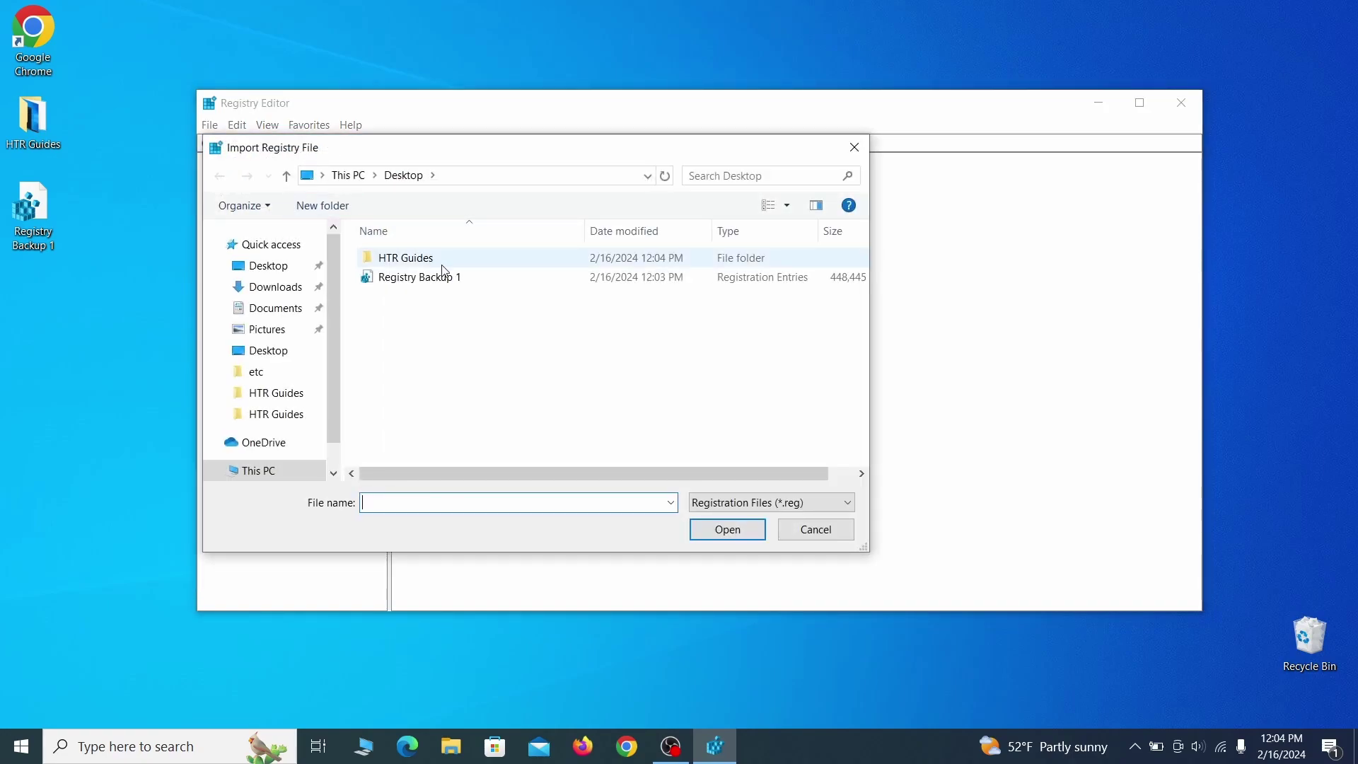
{"action": "left_click", "coordinate": [472, 283]}
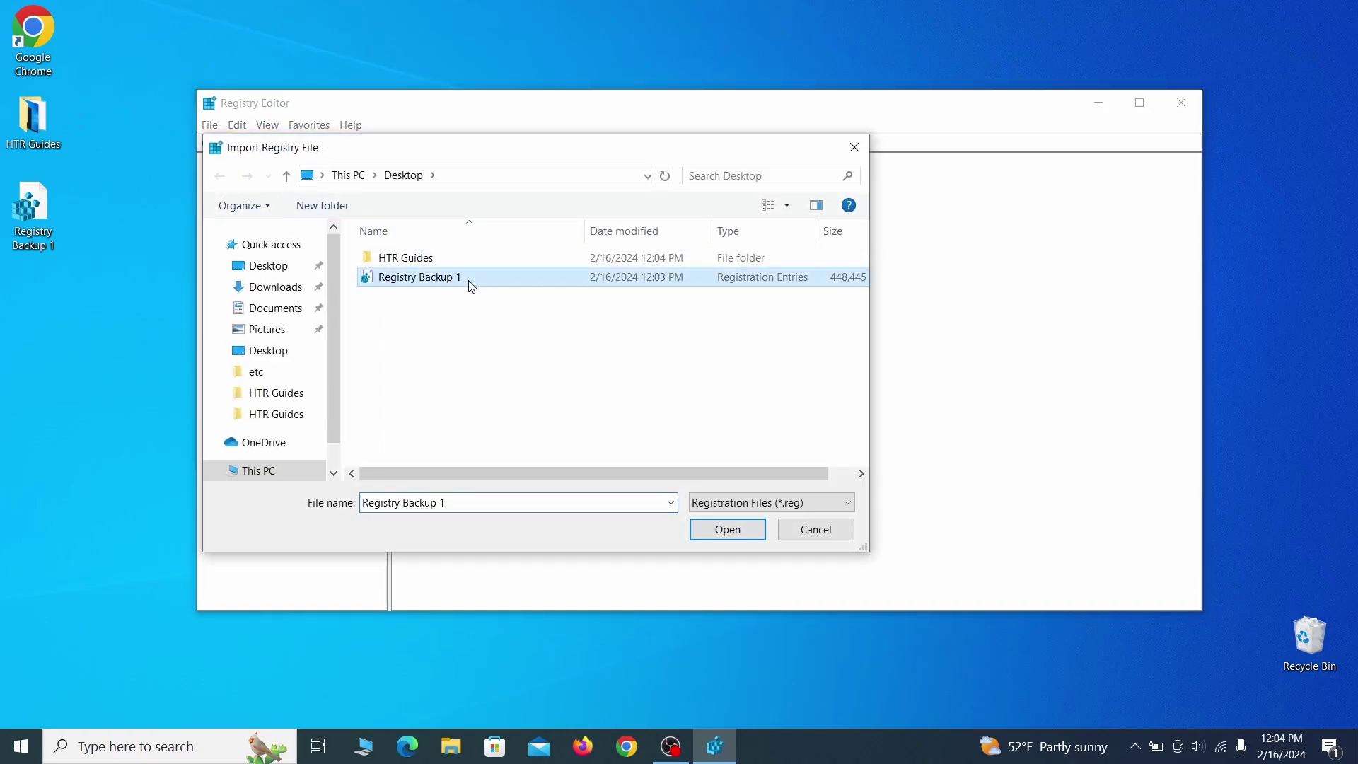
{"action": "left_click", "coordinate": [746, 531]}
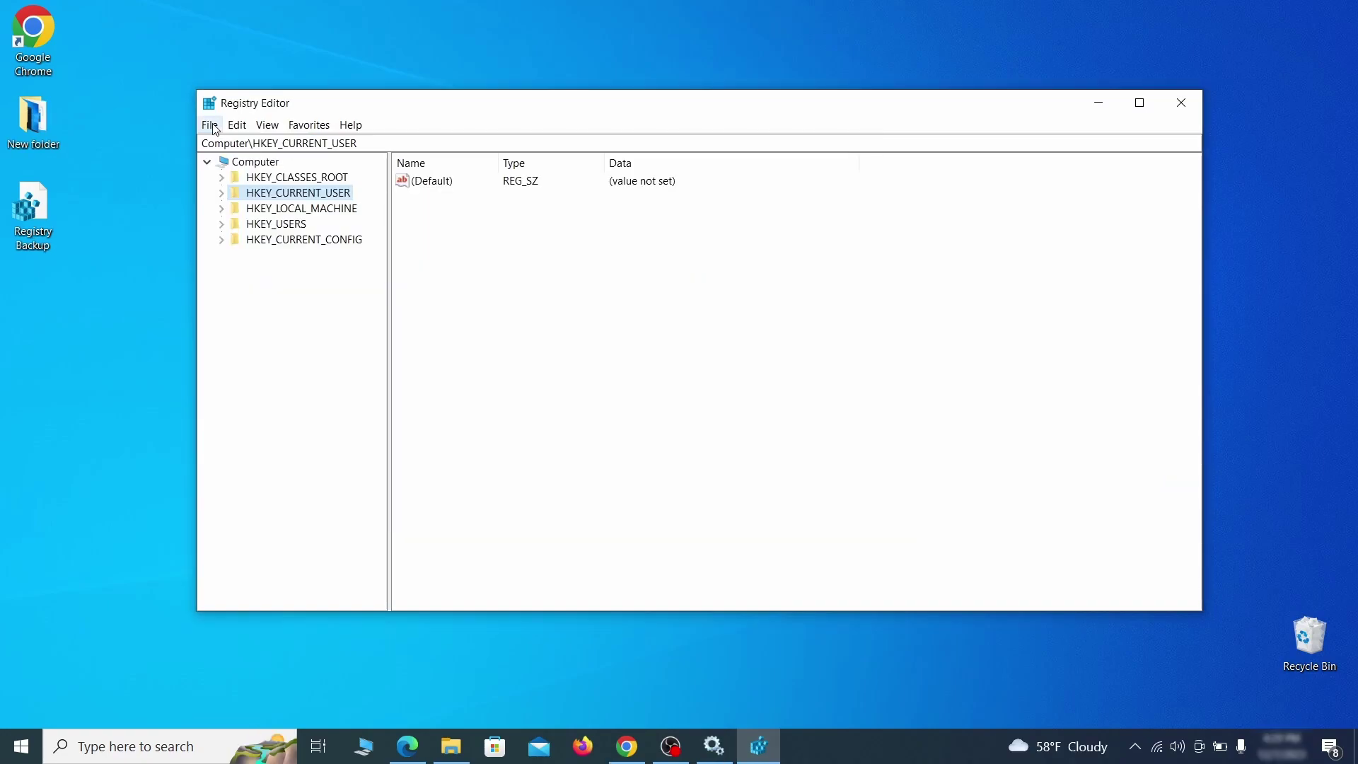
{"action": "left_click", "coordinate": [210, 125]}
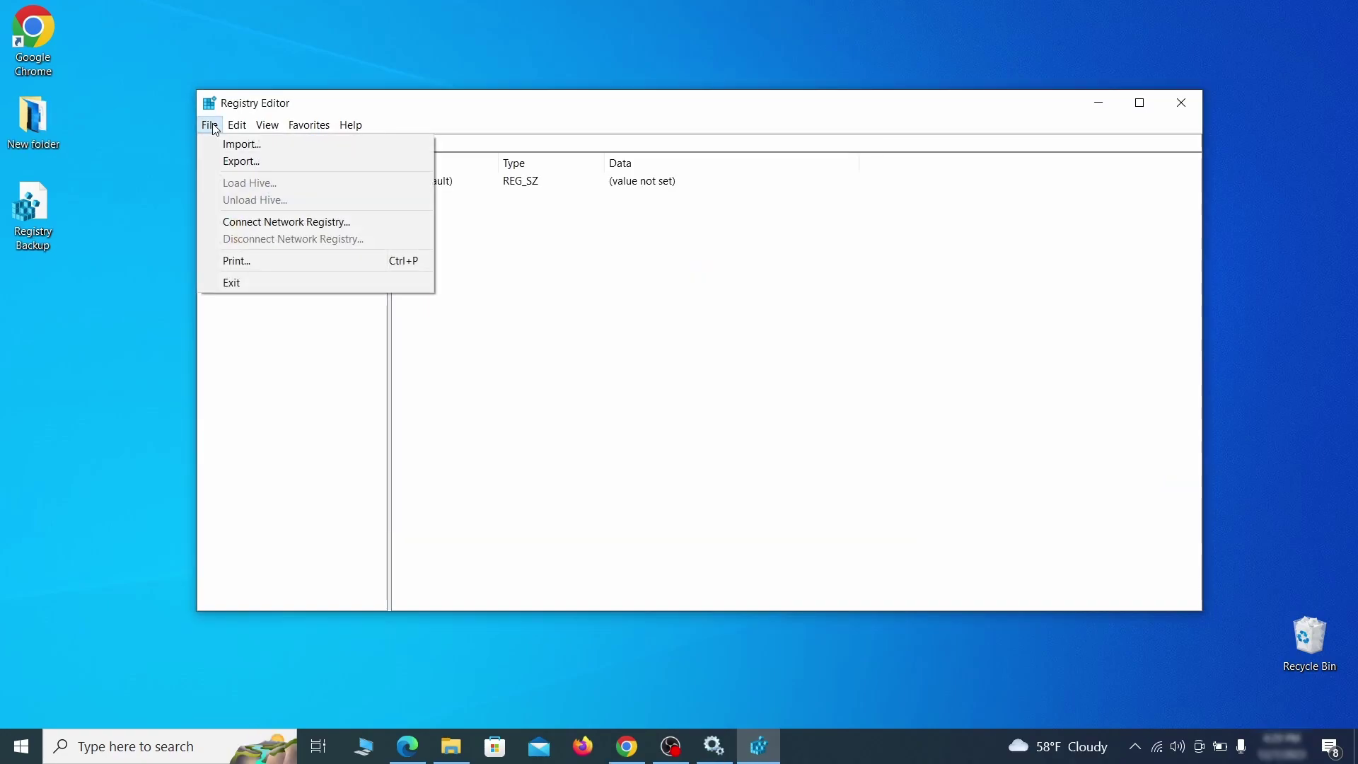
{"action": "mouse_move", "coordinate": [243, 128]}
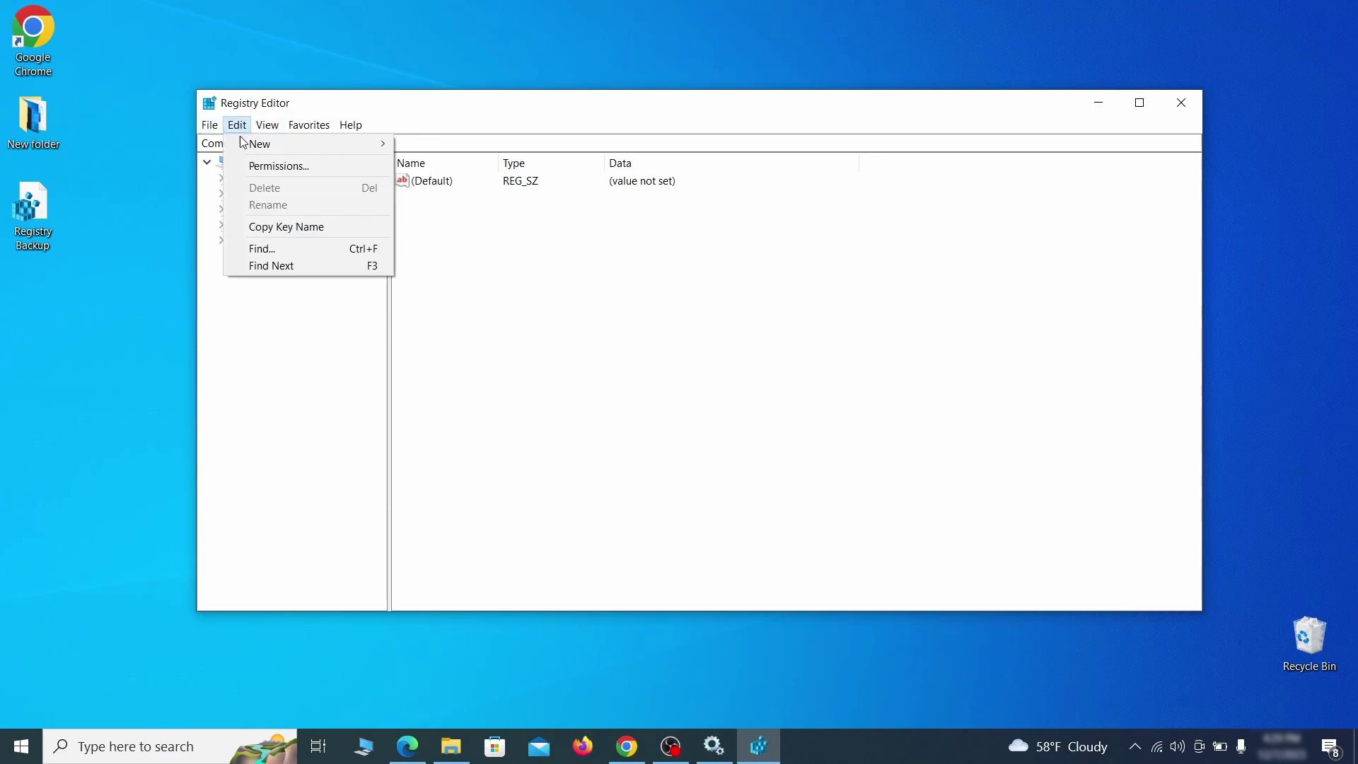
Step: Find 'Example Malware App' in the registry and bring up actions for its Reopen key
{"action": "left_click", "coordinate": [292, 248]}
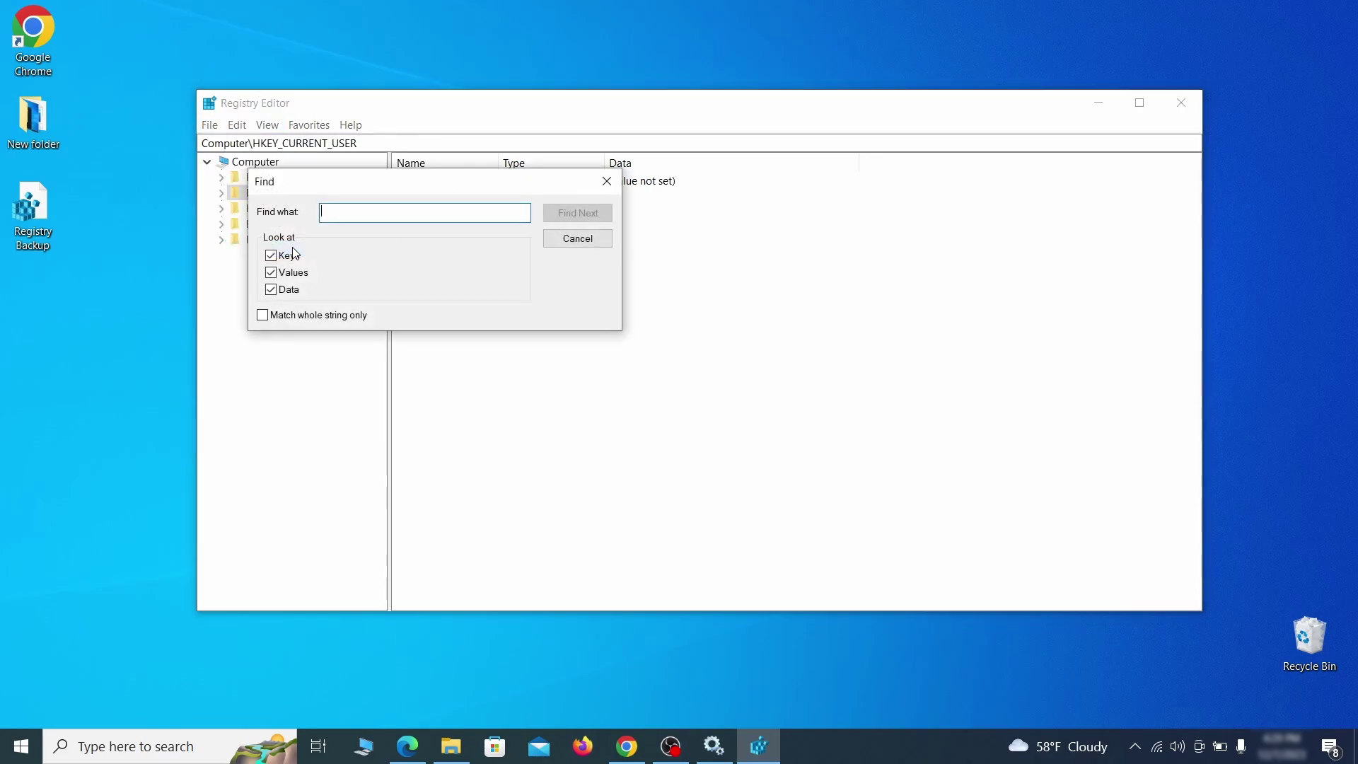
{"action": "type", "text": "Example Malw"}
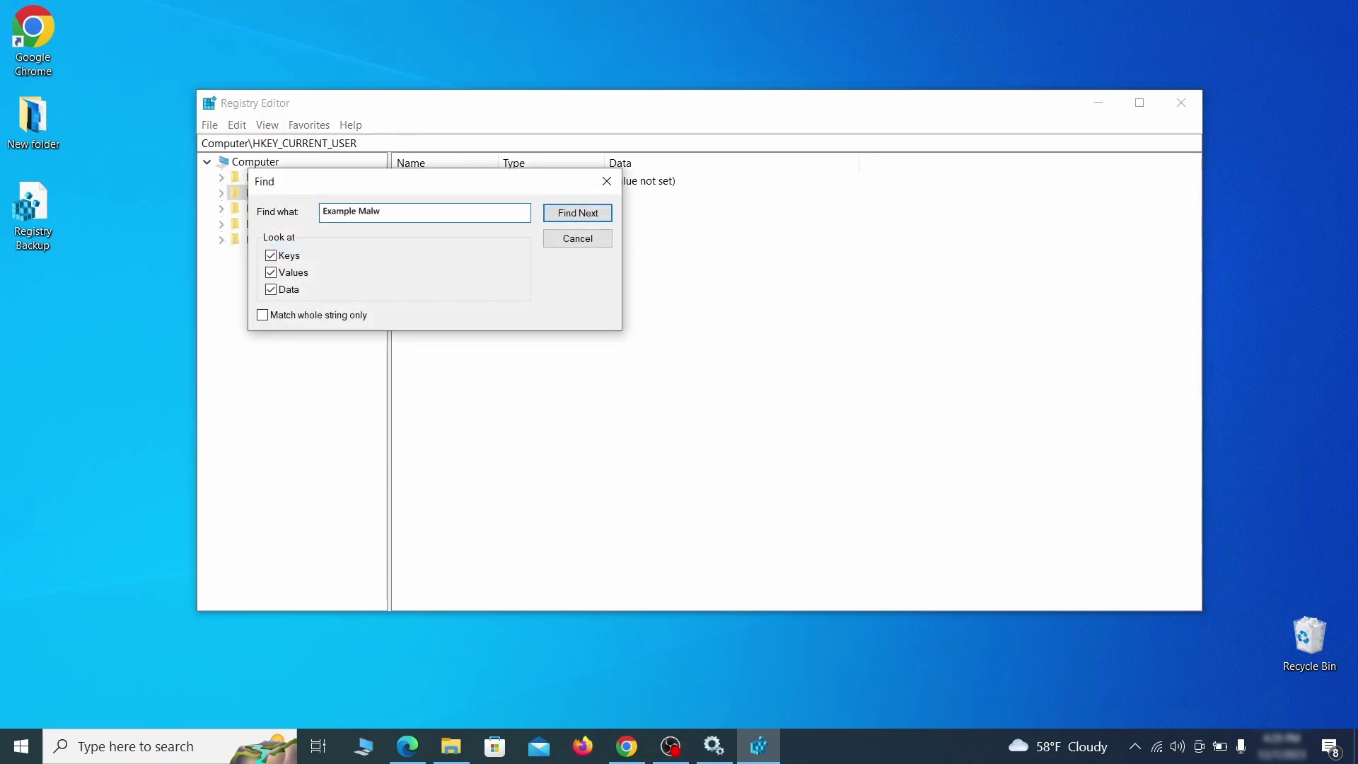
{"action": "type", "text": "are App"}
{"action": "left_click", "coordinate": [587, 211]}
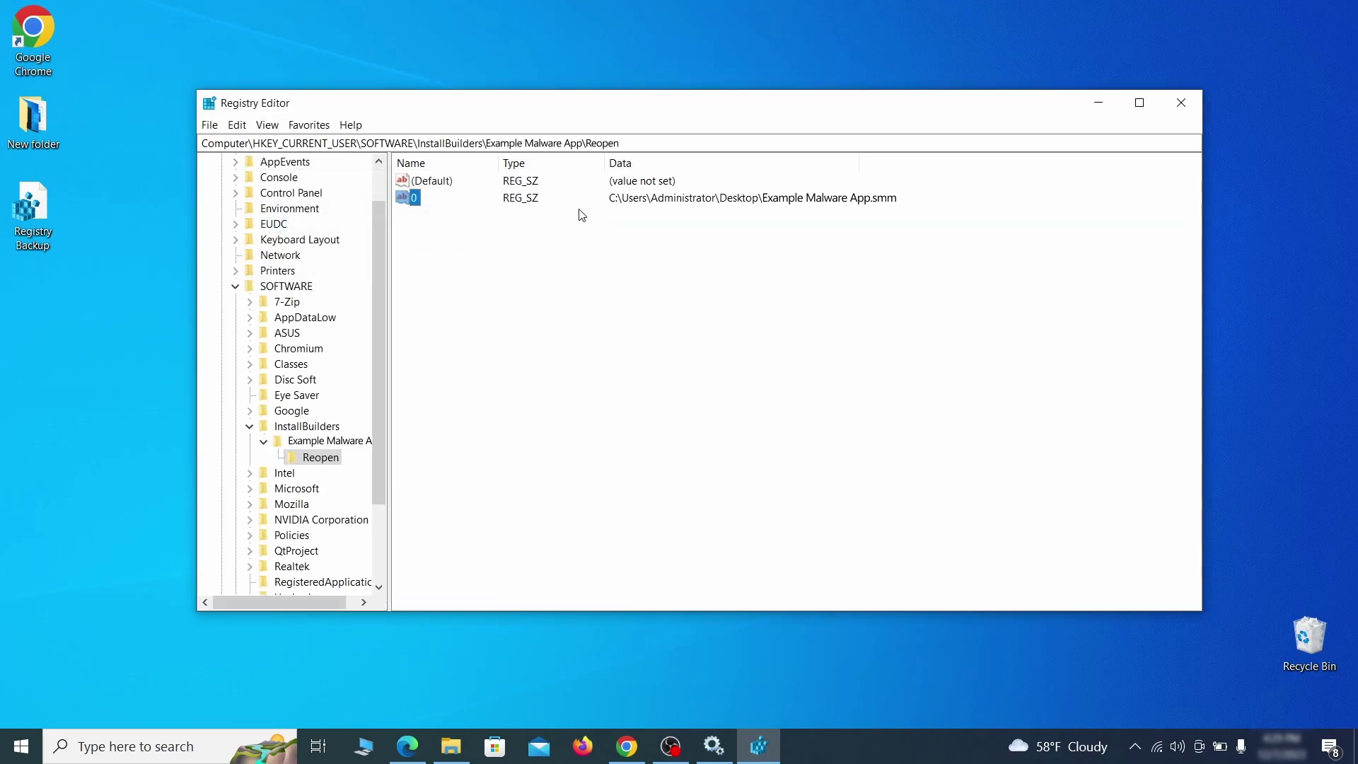
{"action": "left_click", "coordinate": [330, 460]}
{"action": "right_click", "coordinate": [330, 464]}
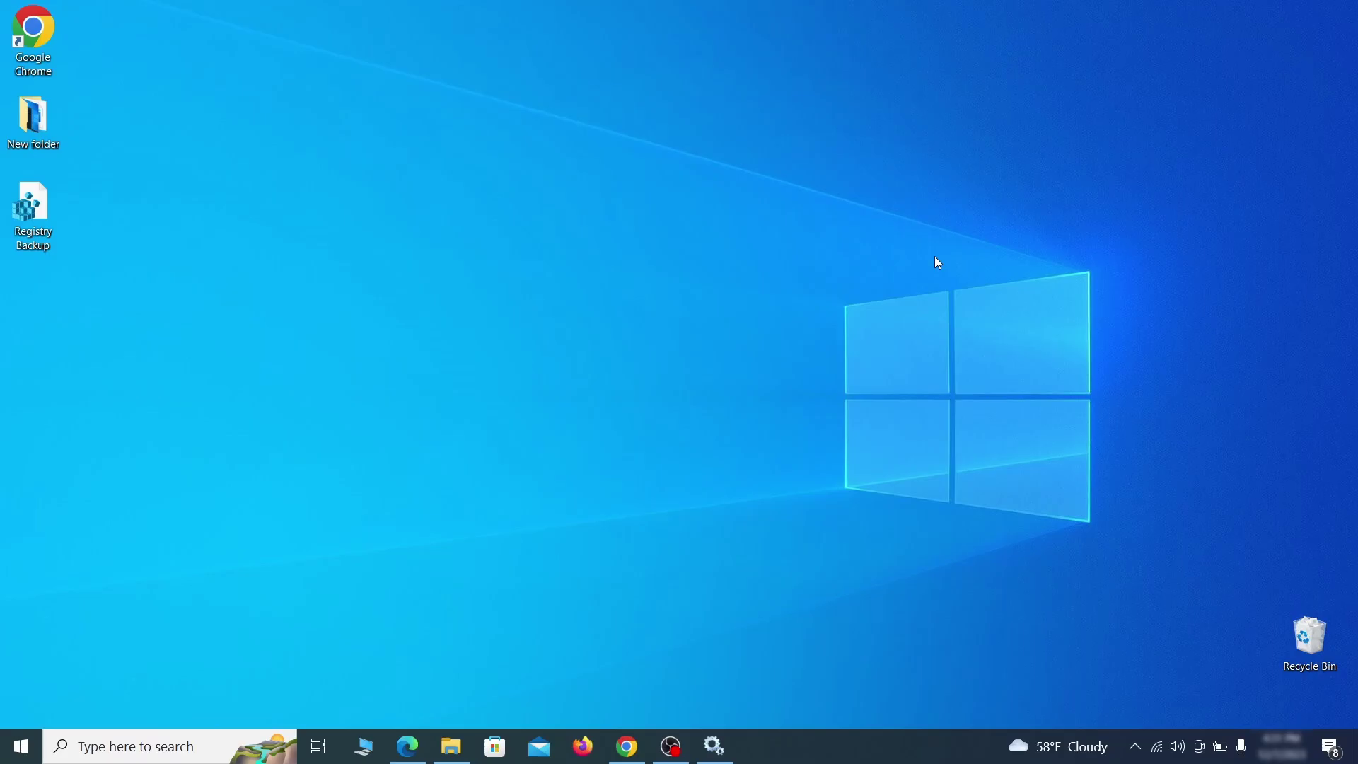
Step: Run MRT and complete a full system scan that reports no malicious software
{"action": "key", "text": "super+r"}
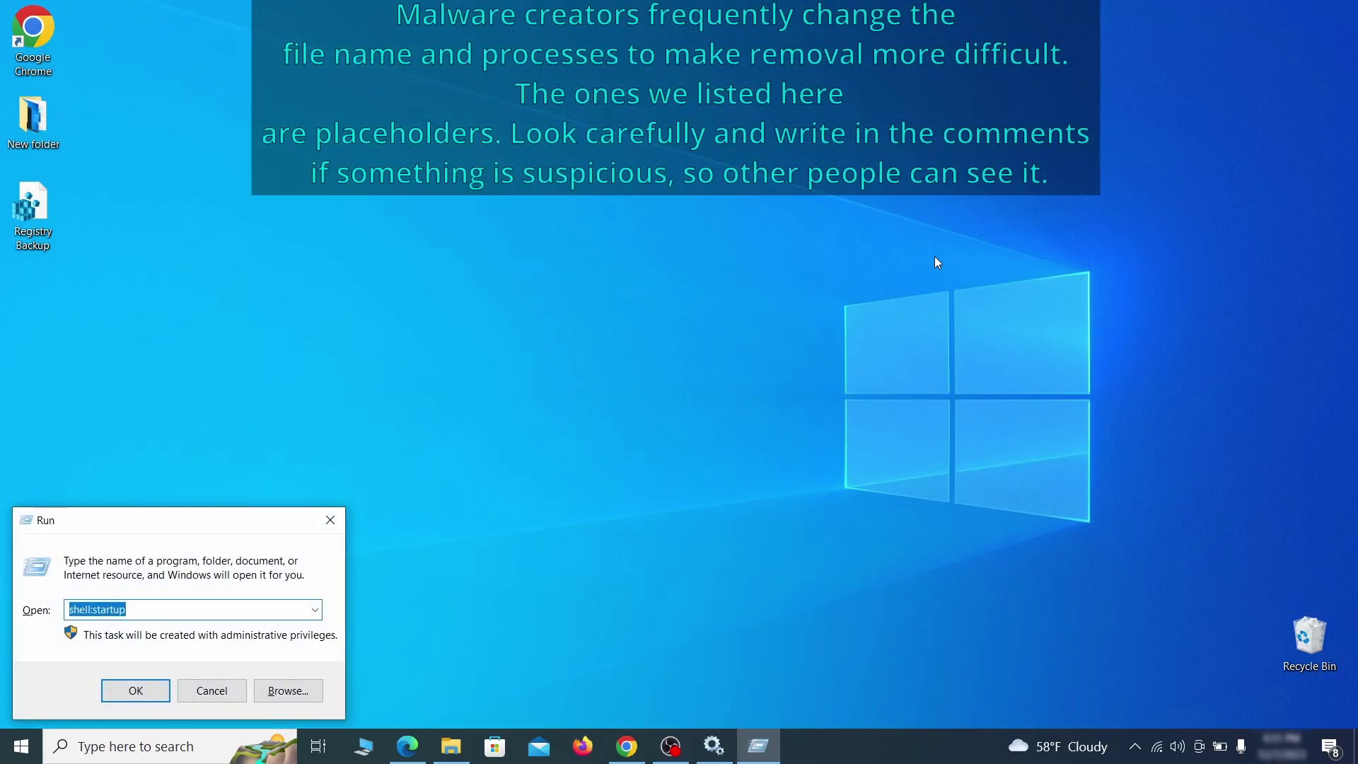
{"action": "key", "text": "BackSpace"}
{"action": "type", "text": "M"}
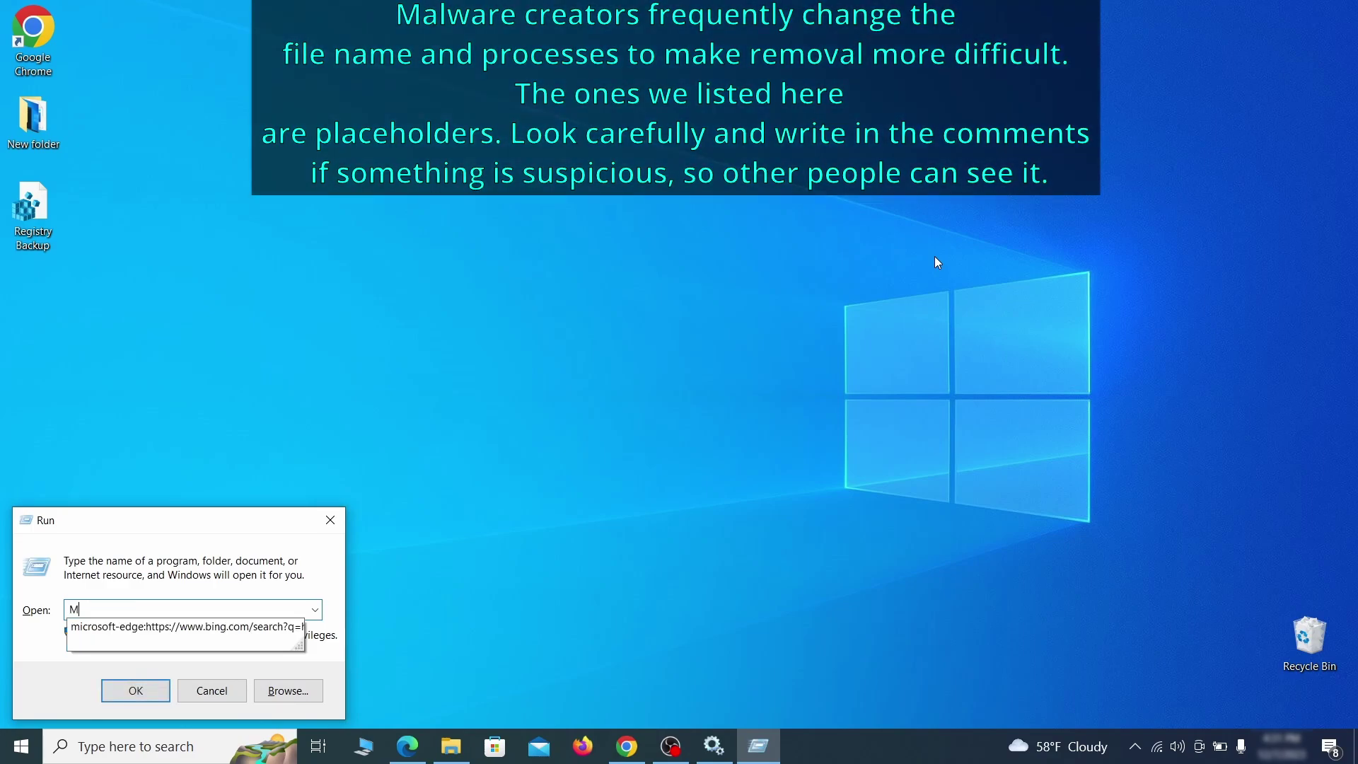
{"action": "type", "text": "RT"}
{"action": "key", "text": "Return"}
{"action": "left_click", "coordinate": [846, 498]}
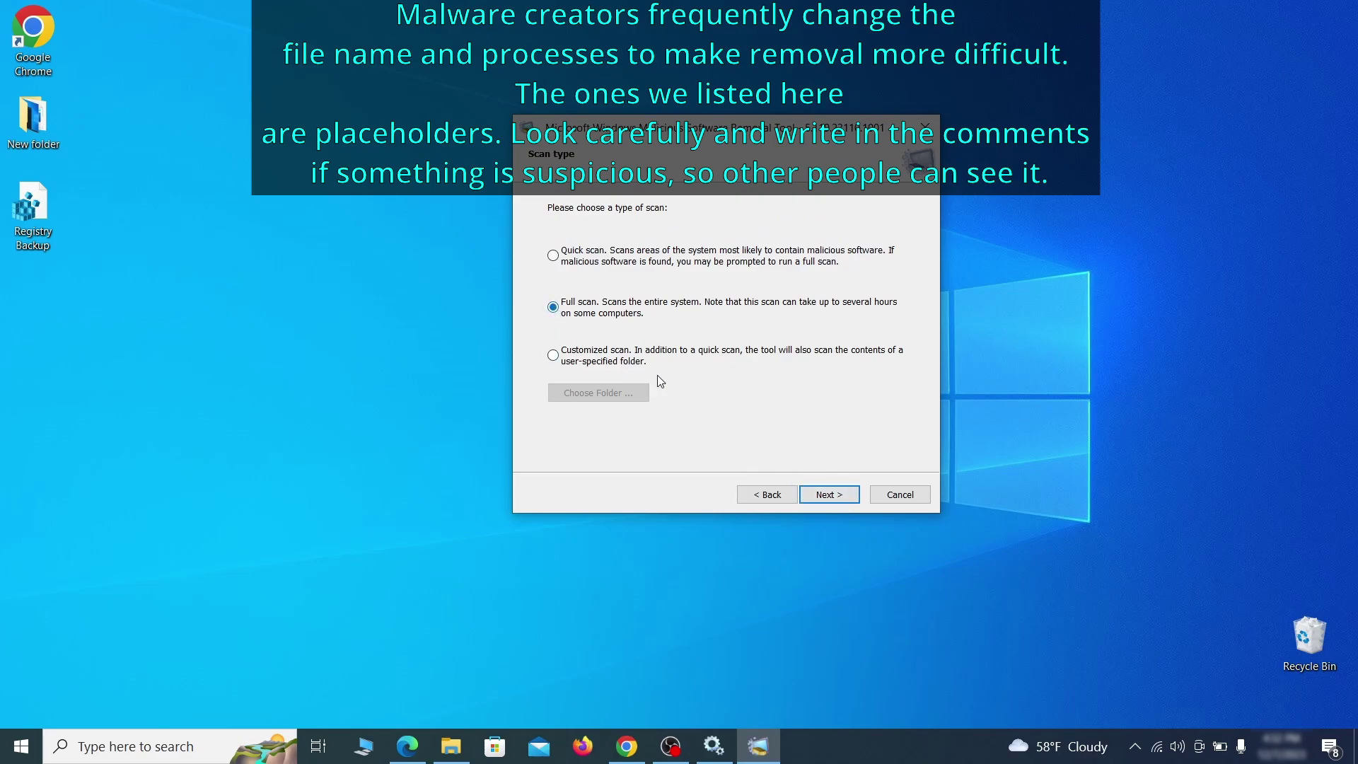
{"action": "left_click", "coordinate": [842, 498]}
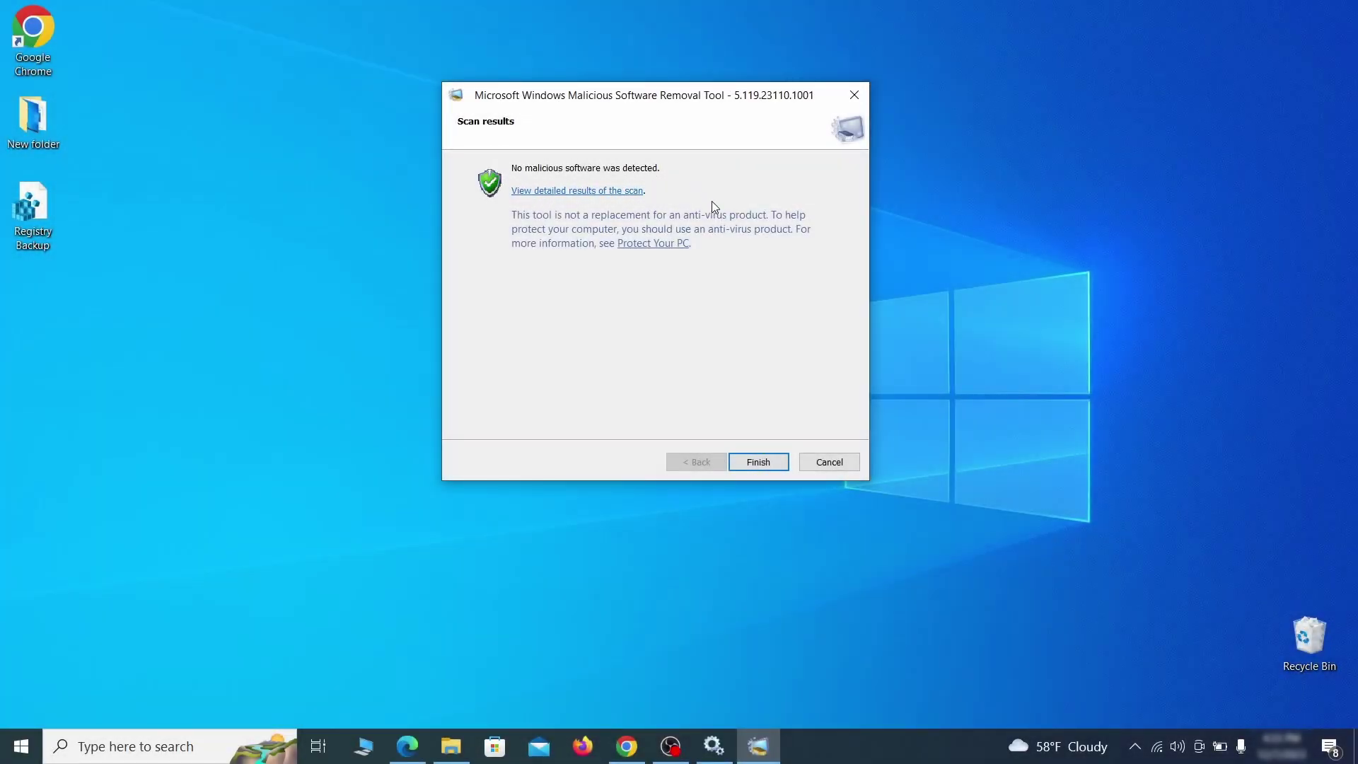
{"action": "left_click", "coordinate": [760, 464]}
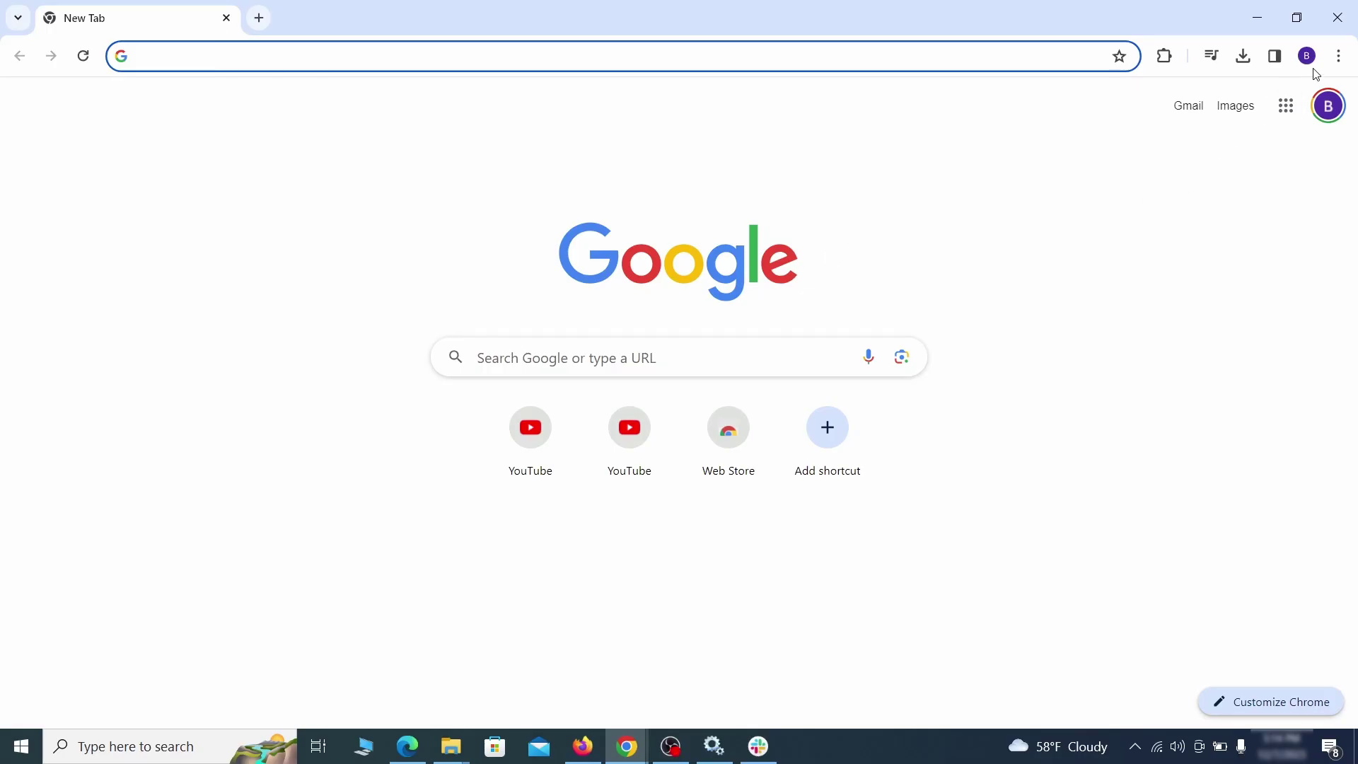
Step: Show Chrome's Extensions page listing Add to Zola Button and Google Docs Offline
{"action": "left_click", "coordinate": [1339, 56]}
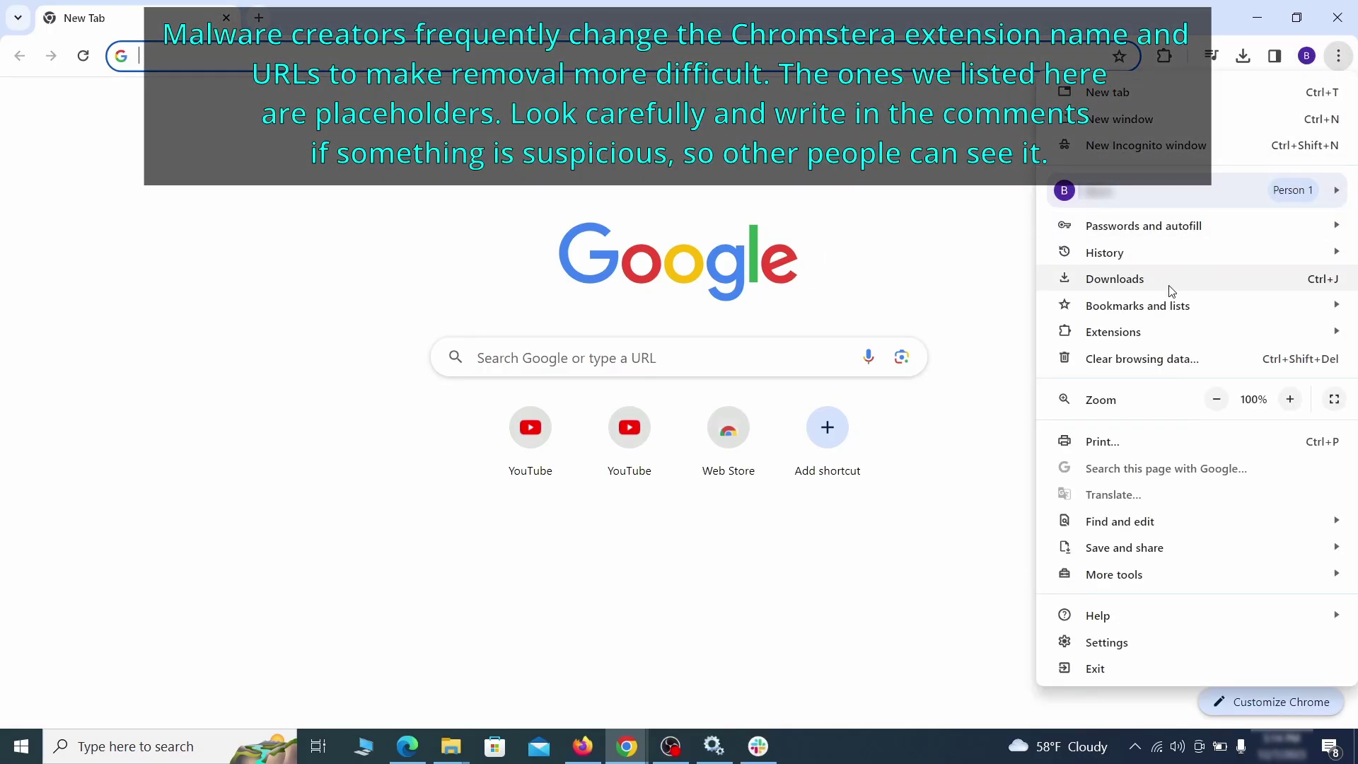
{"action": "mouse_move", "coordinate": [1147, 333]}
{"action": "left_click", "coordinate": [995, 333]}
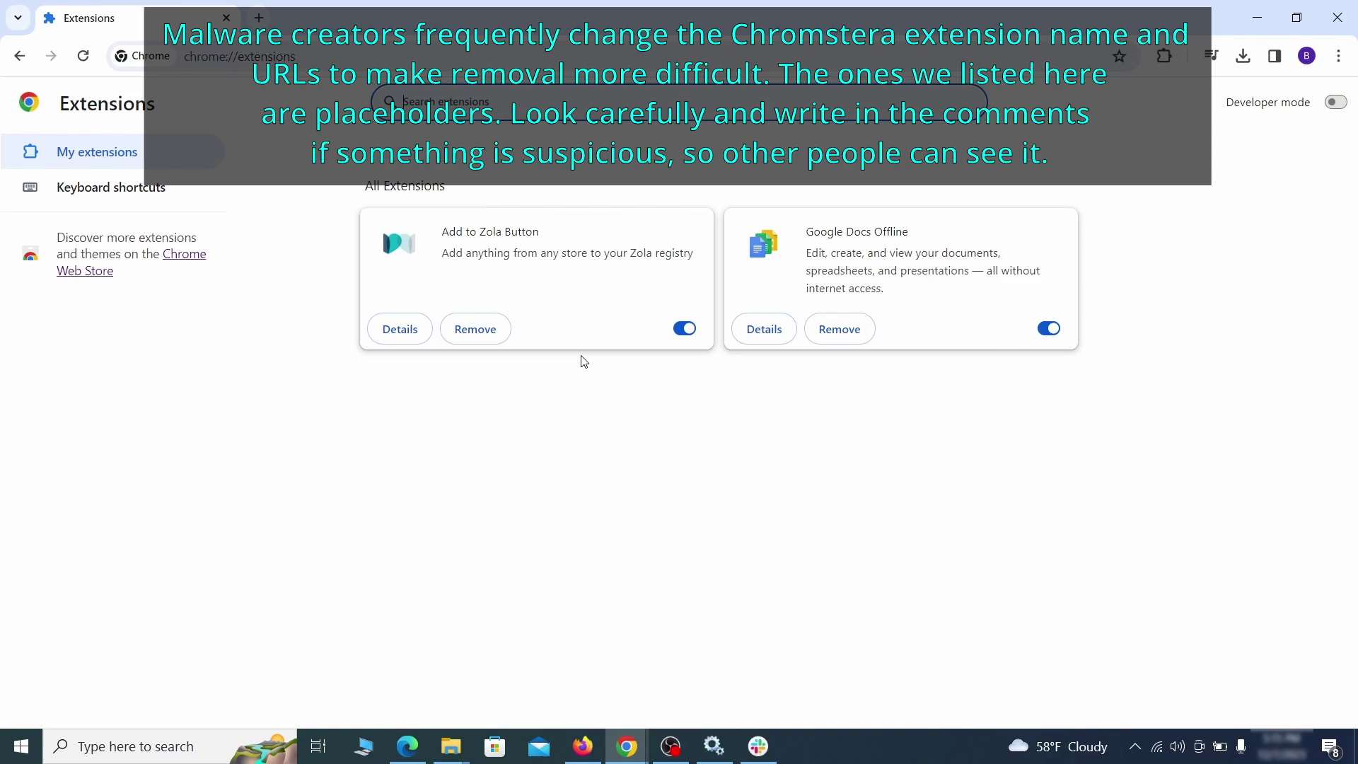
Step: Disable and remove the Add to Zola Button extension
{"action": "left_click", "coordinate": [679, 330]}
{"action": "left_click", "coordinate": [494, 329]}
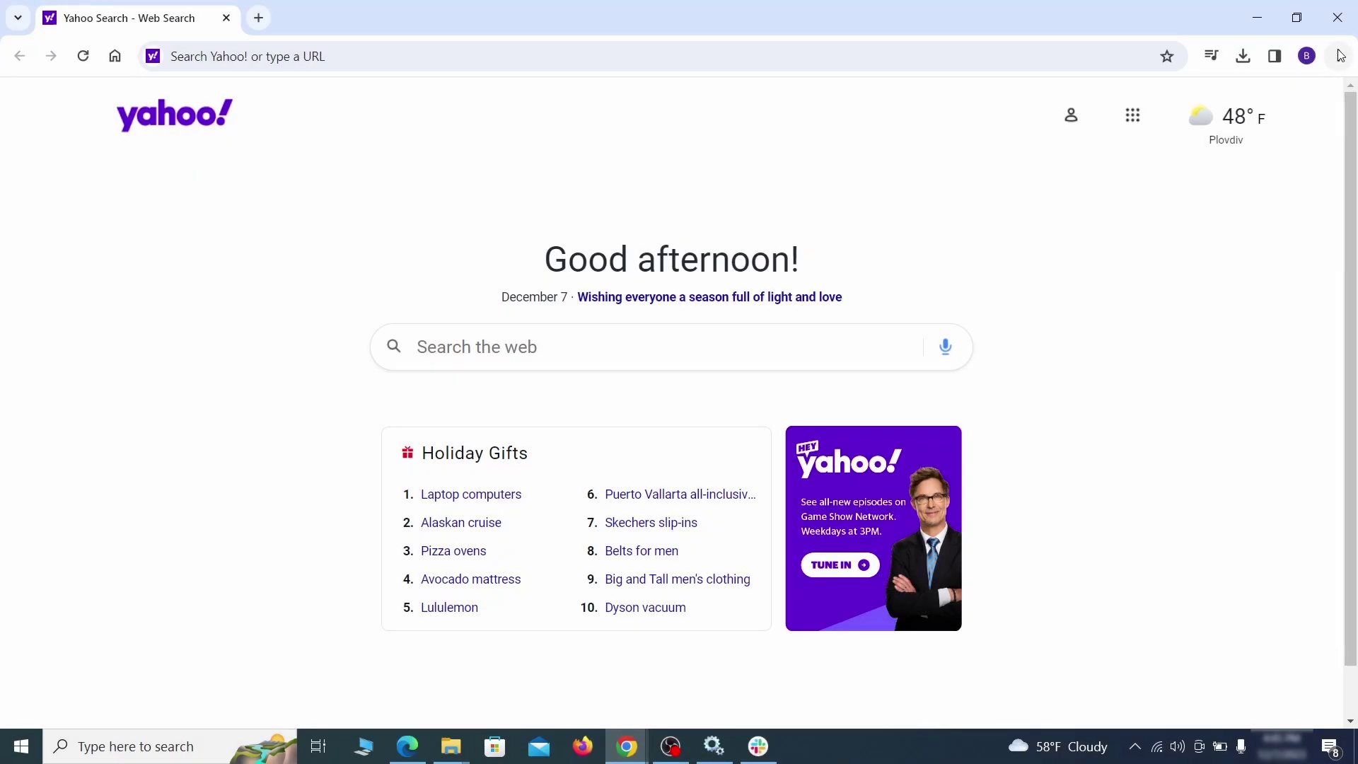
{"action": "left_click", "coordinate": [1339, 56]}
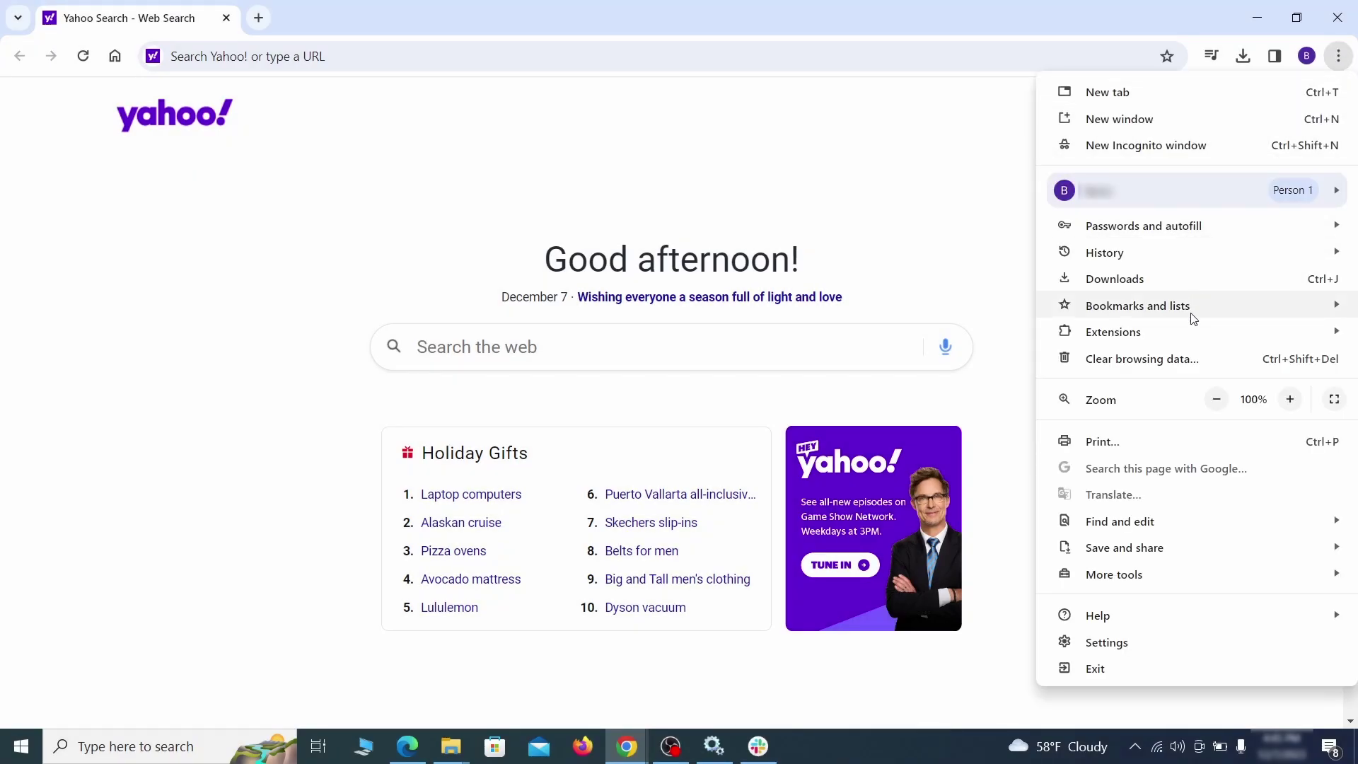
{"action": "left_click", "coordinate": [1118, 642]}
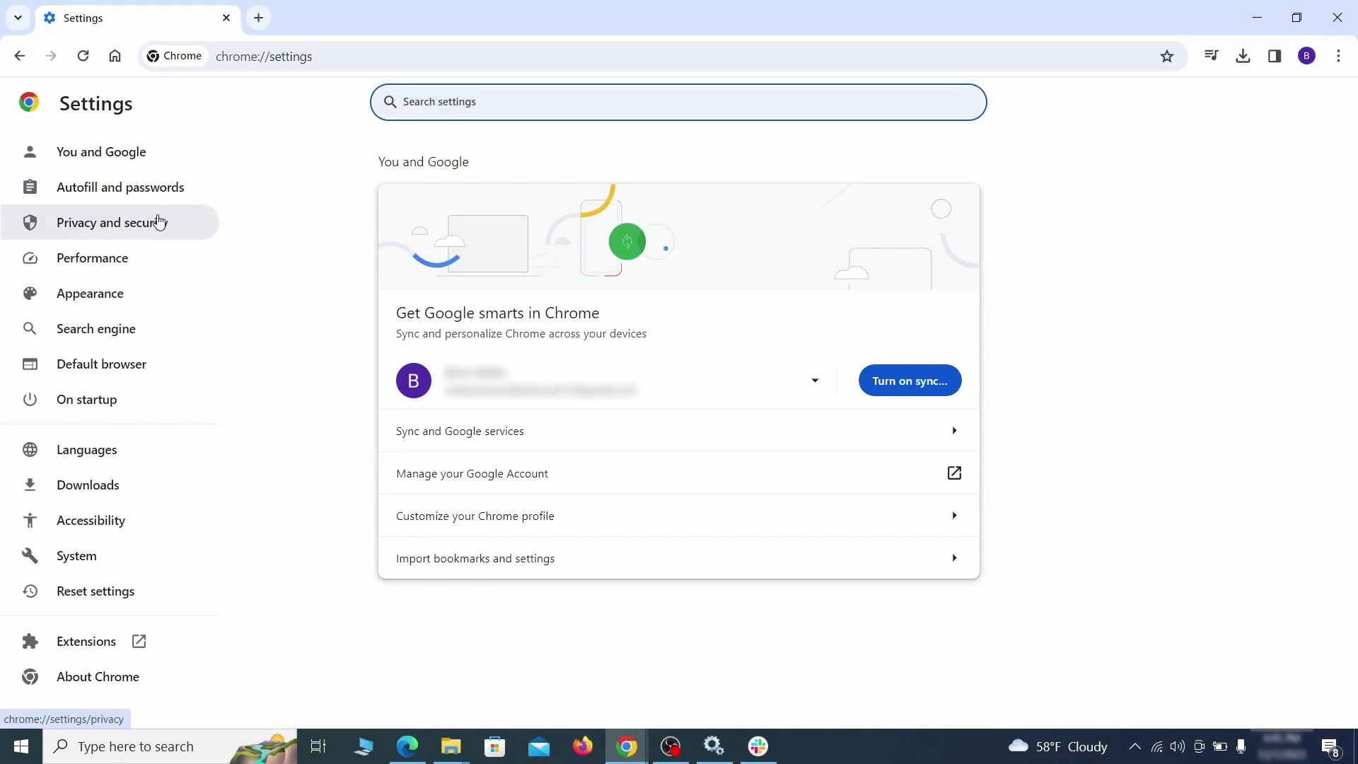
Step: Clear browsing data, adding autofill, site settings and hosted app data to the Advanced selection
{"action": "left_click", "coordinate": [159, 222]}
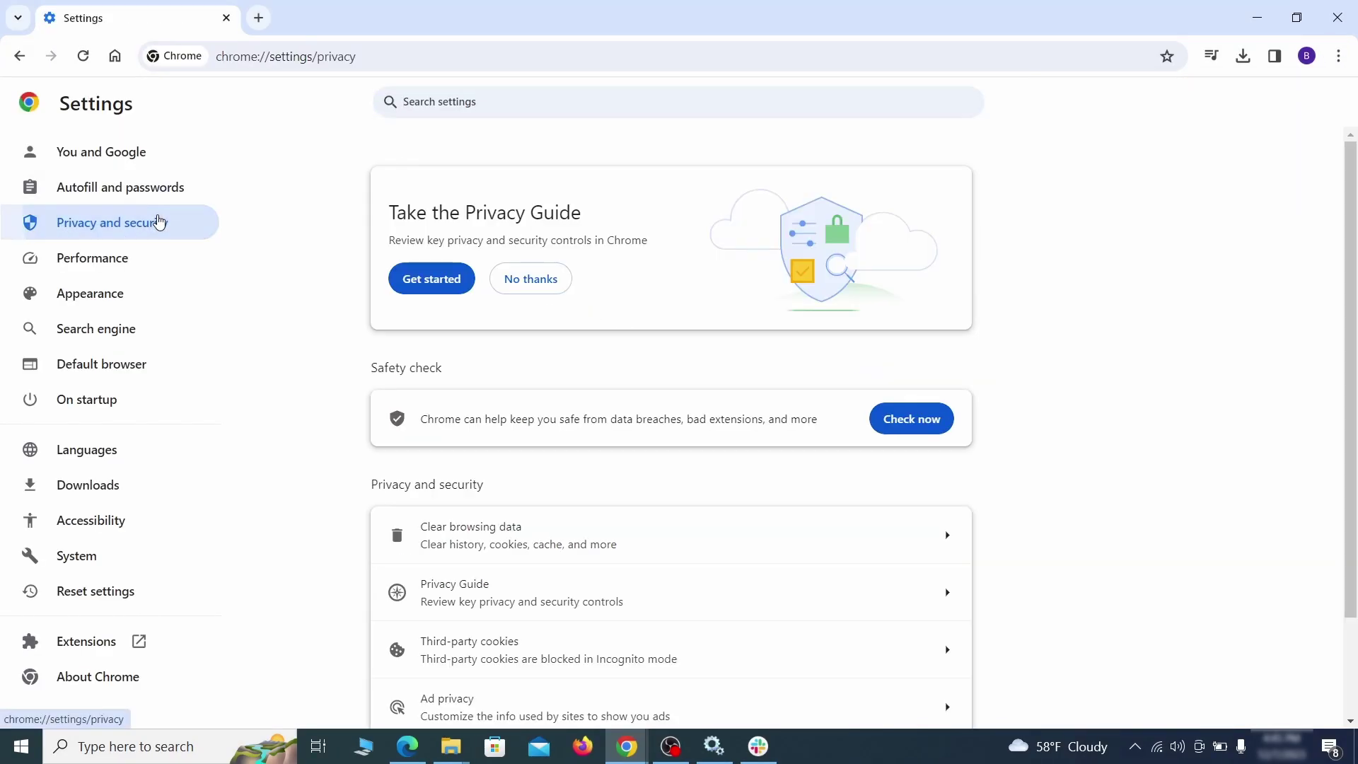
{"action": "scroll", "coordinate": [1080, 467], "scroll_direction": "down", "scroll_amount": 2}
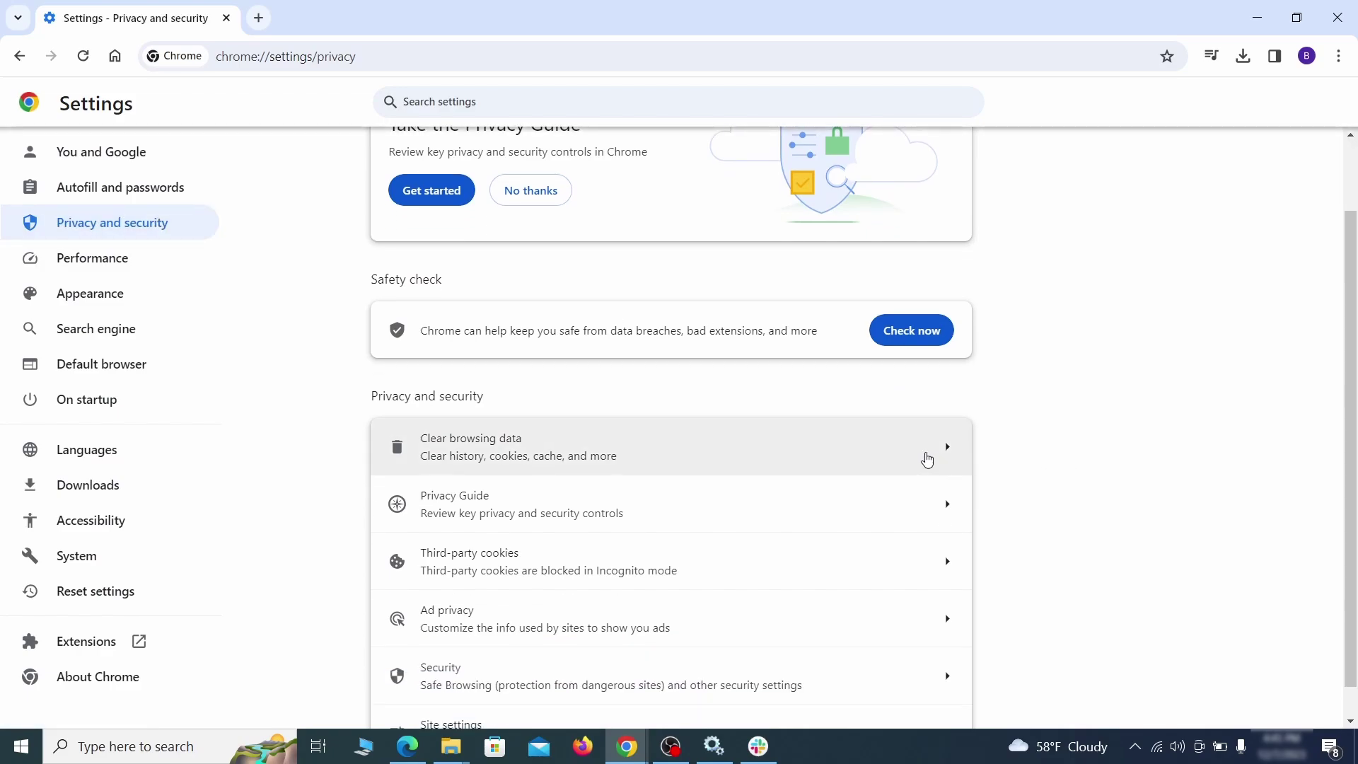
{"action": "left_click", "coordinate": [885, 457]}
{"action": "left_click", "coordinate": [621, 254]}
{"action": "left_click", "coordinate": [757, 255]}
{"action": "scroll", "coordinate": [684, 403], "scroll_direction": "down", "scroll_amount": 2}
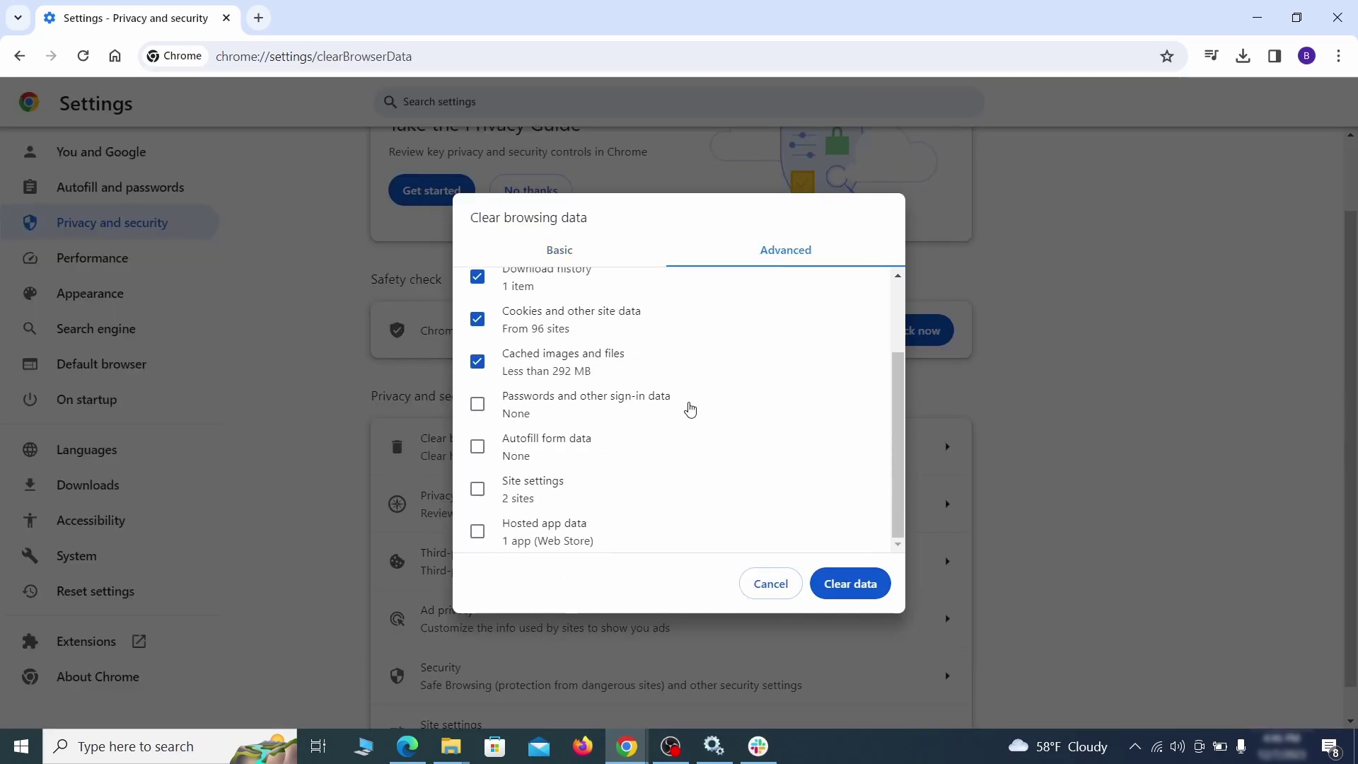
{"action": "left_click", "coordinate": [477, 447]}
{"action": "left_click", "coordinate": [477, 489]}
{"action": "left_click", "coordinate": [478, 532]}
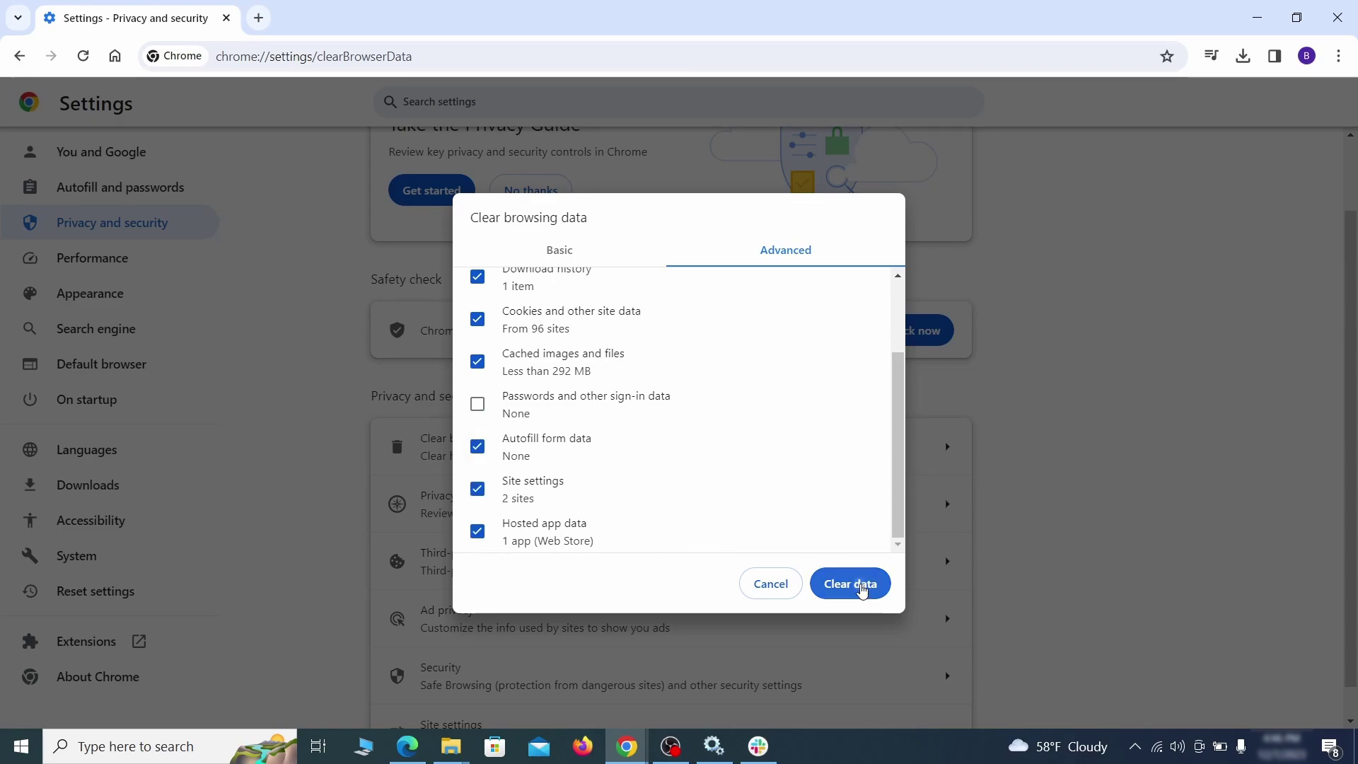
{"action": "left_click", "coordinate": [860, 588]}
Step: Review which sites are allowed to use location and the camera in Site settings
{"action": "scroll", "coordinate": [1022, 464], "scroll_direction": "down", "scroll_amount": 1}
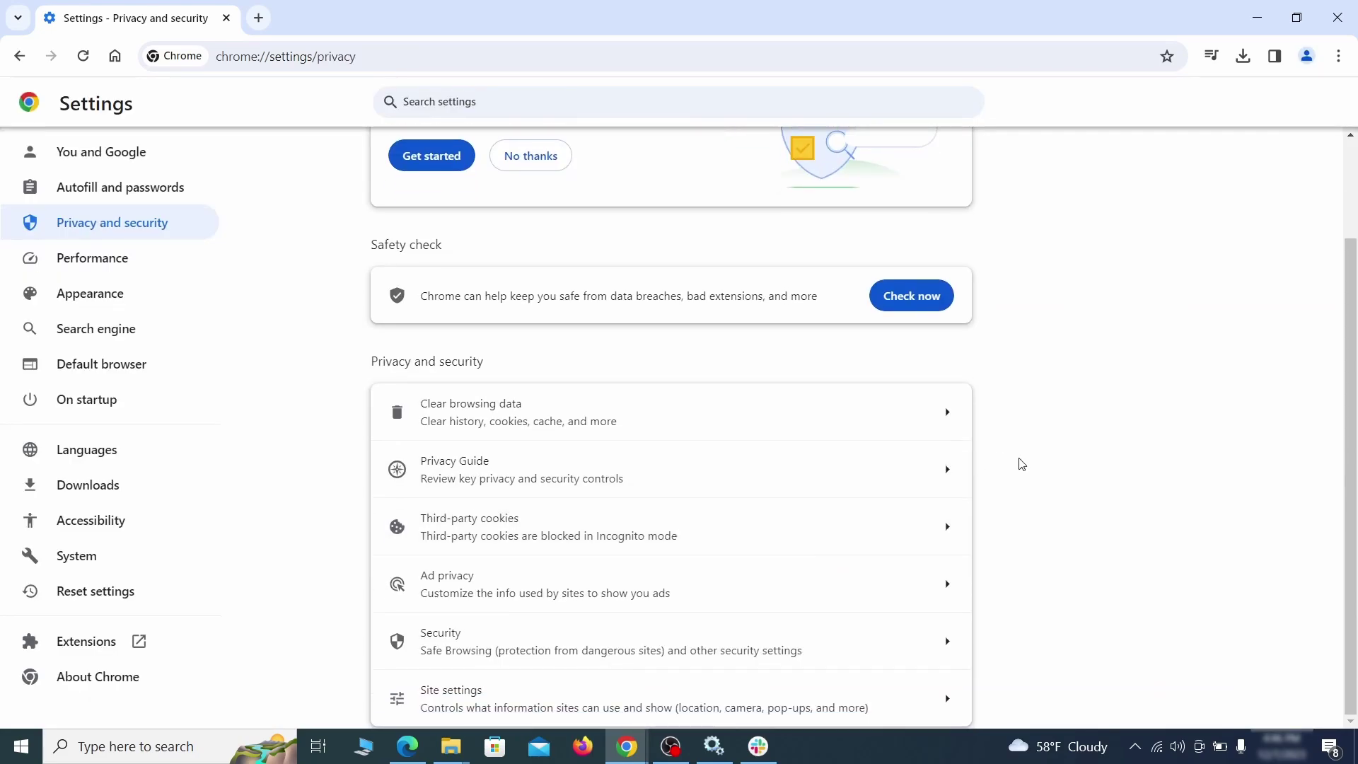
{"action": "left_click", "coordinate": [661, 693]}
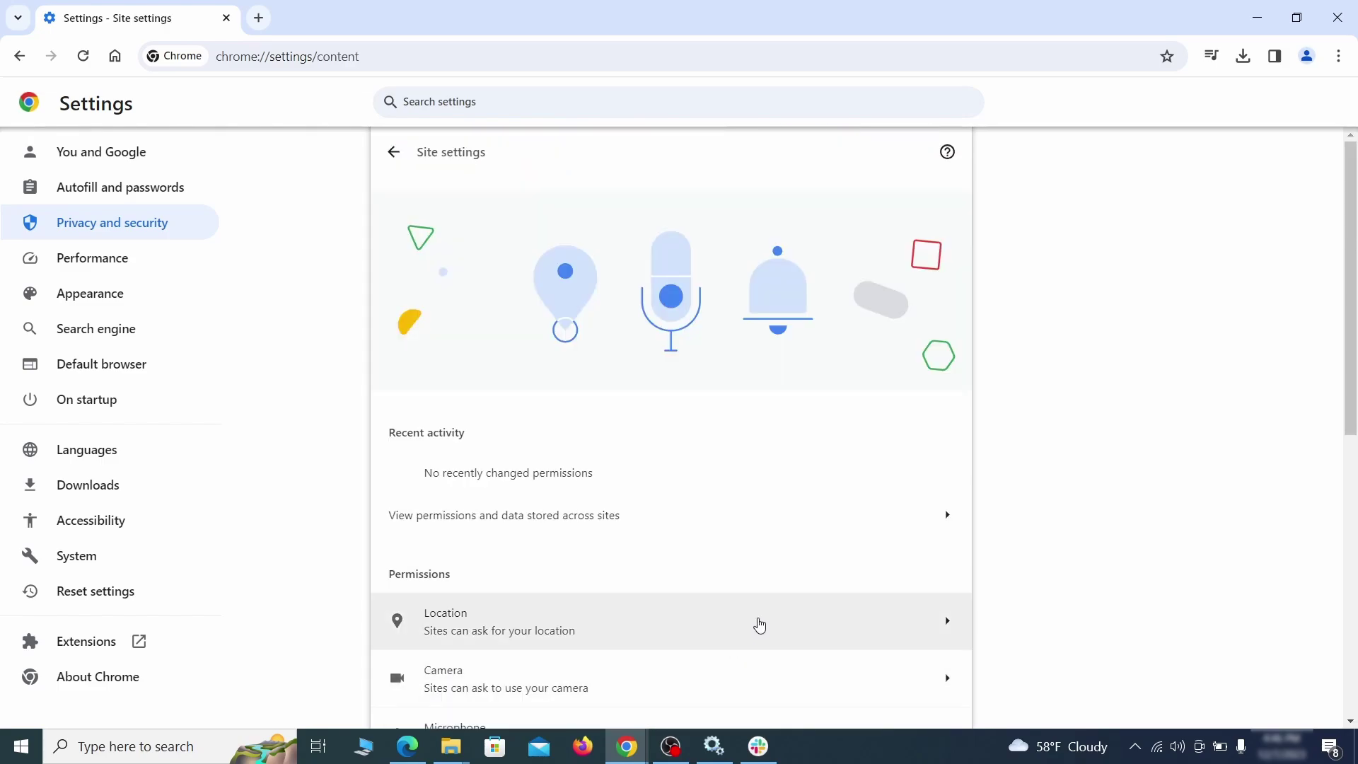
{"action": "scroll", "coordinate": [975, 431], "scroll_direction": "down", "scroll_amount": 1}
{"action": "scroll", "coordinate": [974, 427], "scroll_direction": "down", "scroll_amount": 3}
{"action": "scroll", "coordinate": [1000, 406], "scroll_direction": "down", "scroll_amount": 1}
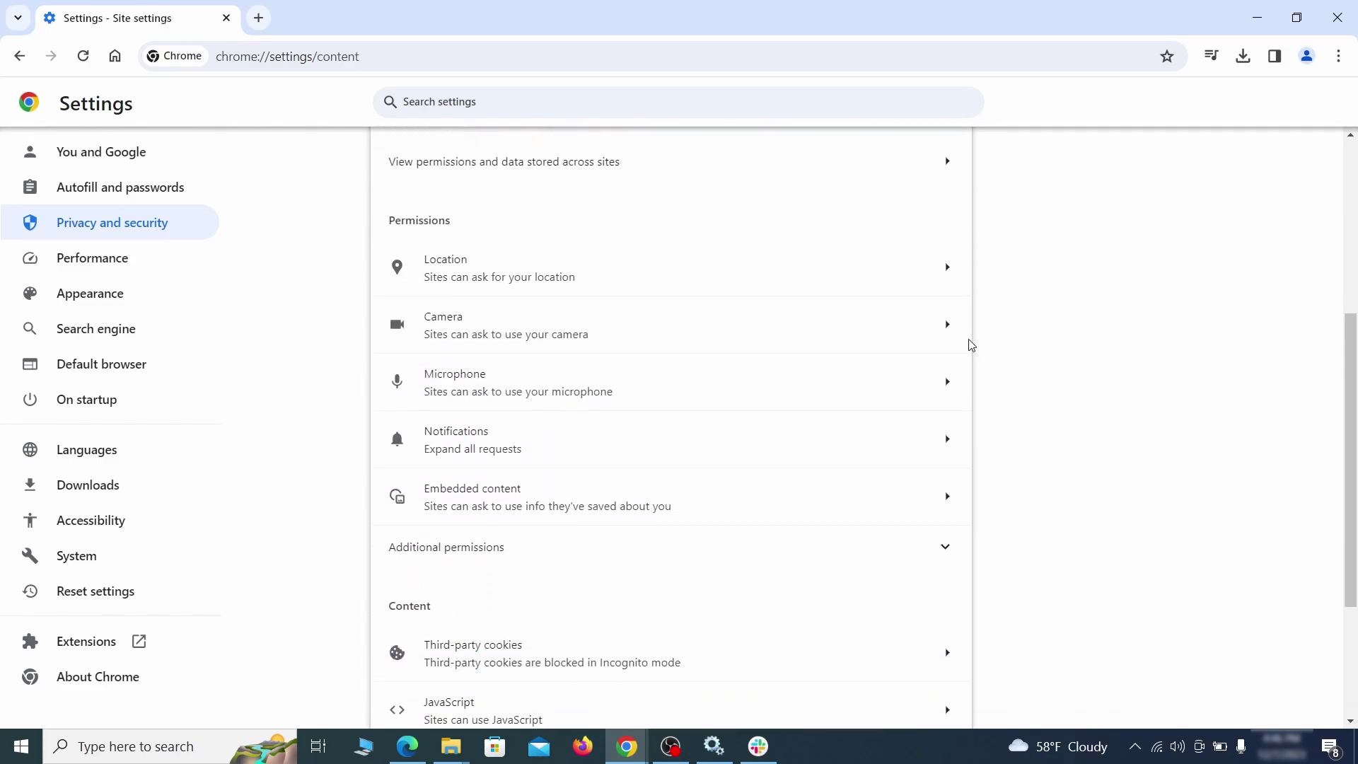
{"action": "left_click", "coordinate": [687, 279]}
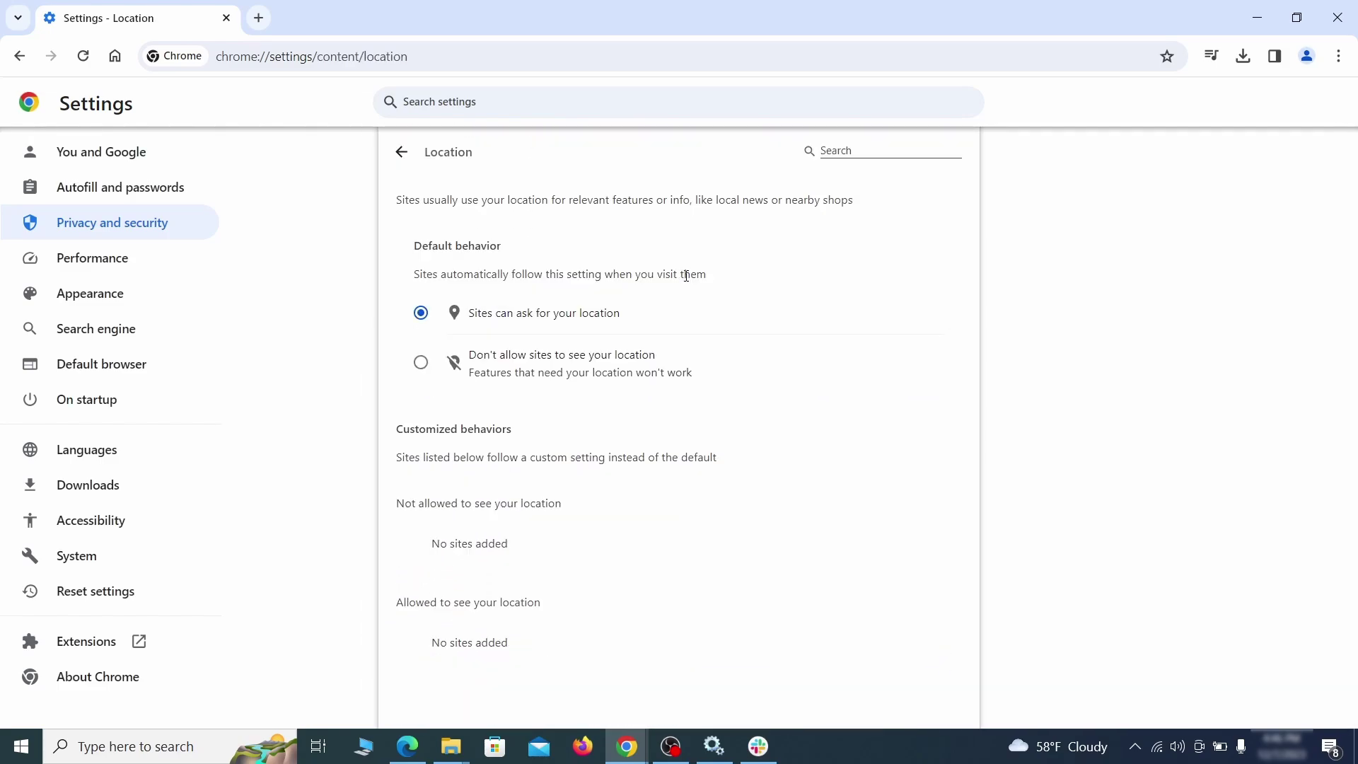
{"action": "left_click", "coordinate": [20, 58]}
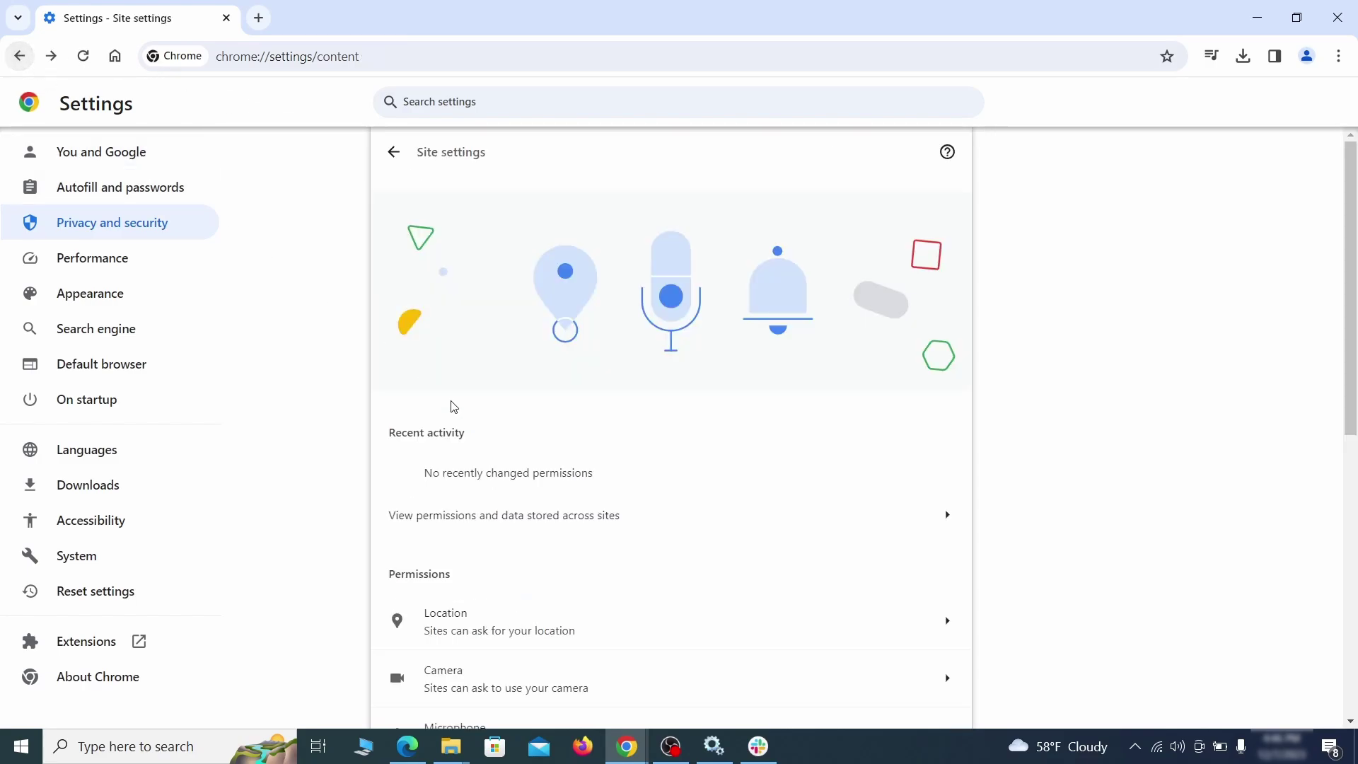
{"action": "left_click", "coordinate": [540, 333]}
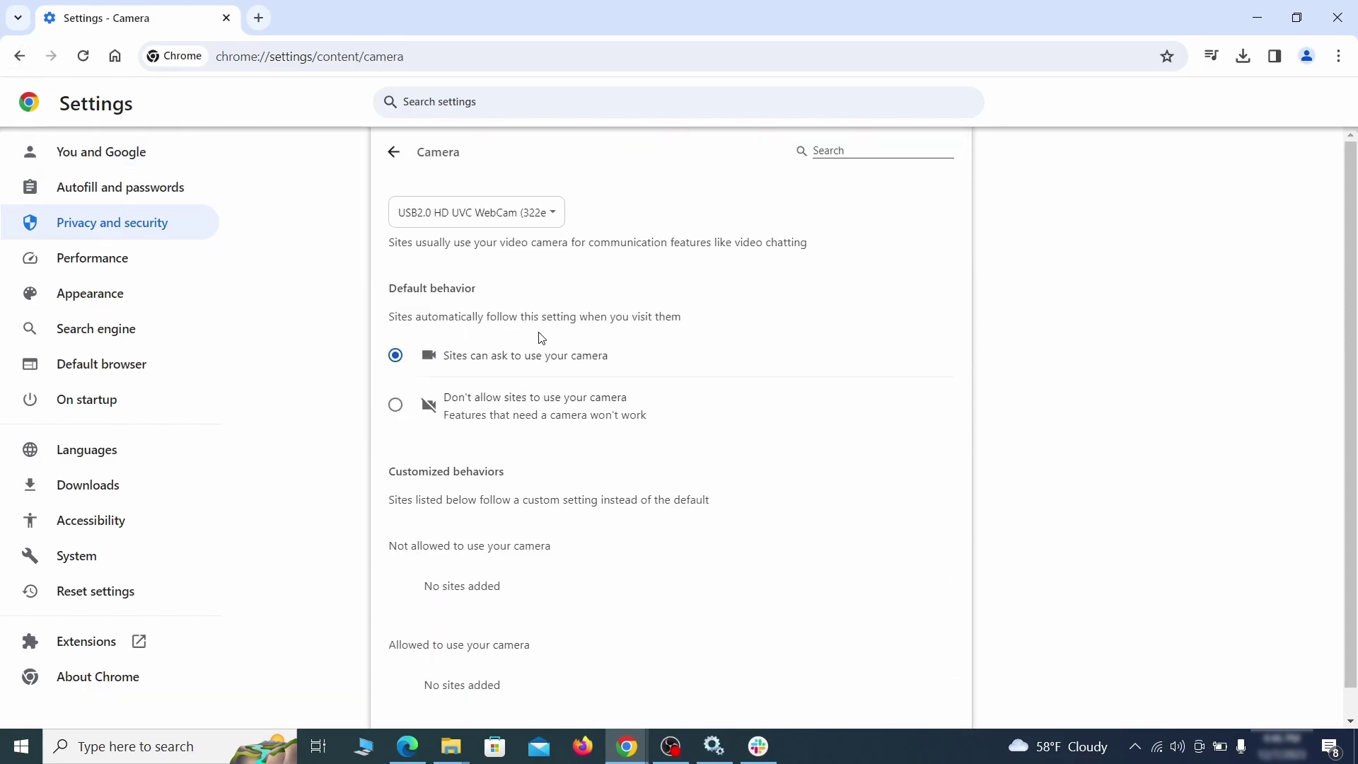
Step: Remove ExampleRougeURL.com from the Notifications and third-party cookie allow lists
{"action": "scroll", "coordinate": [346, 460], "scroll_direction": "down", "scroll_amount": 1}
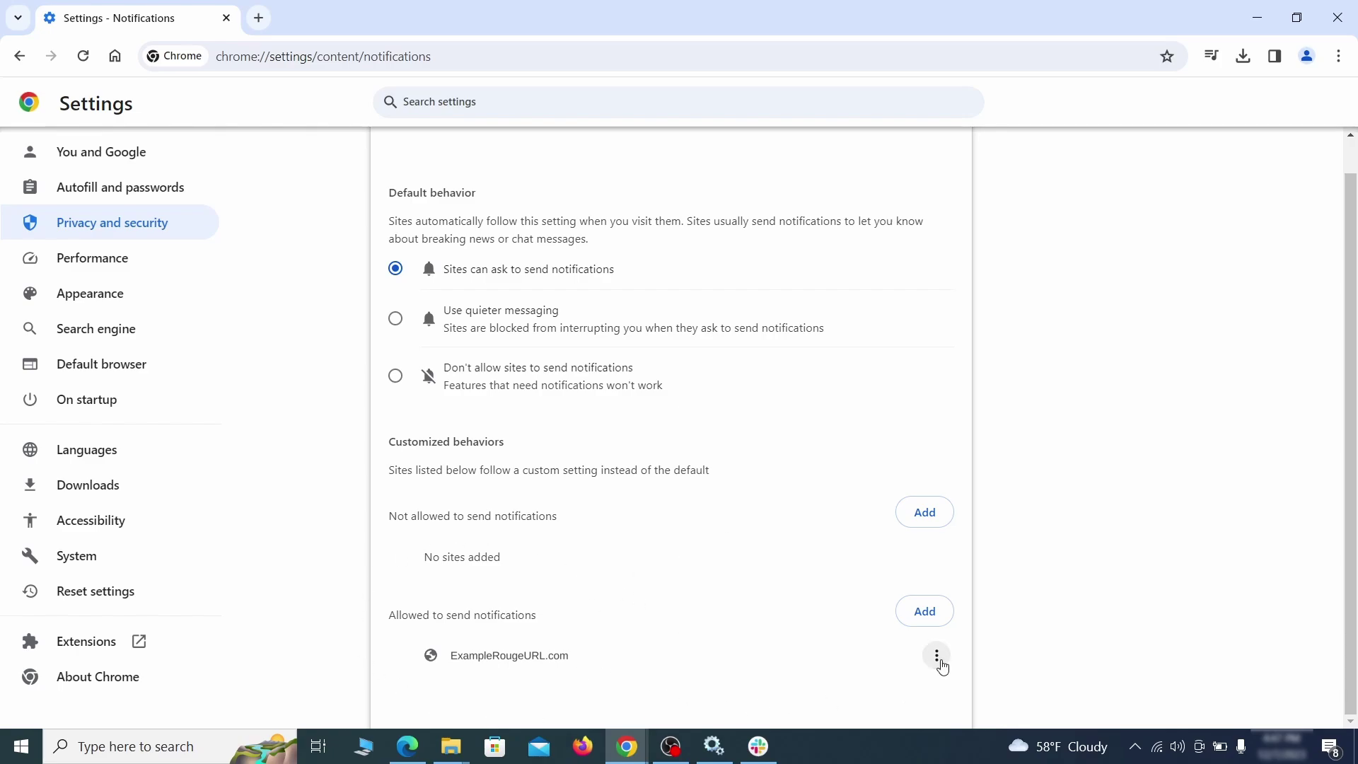
{"action": "left_click", "coordinate": [936, 656]}
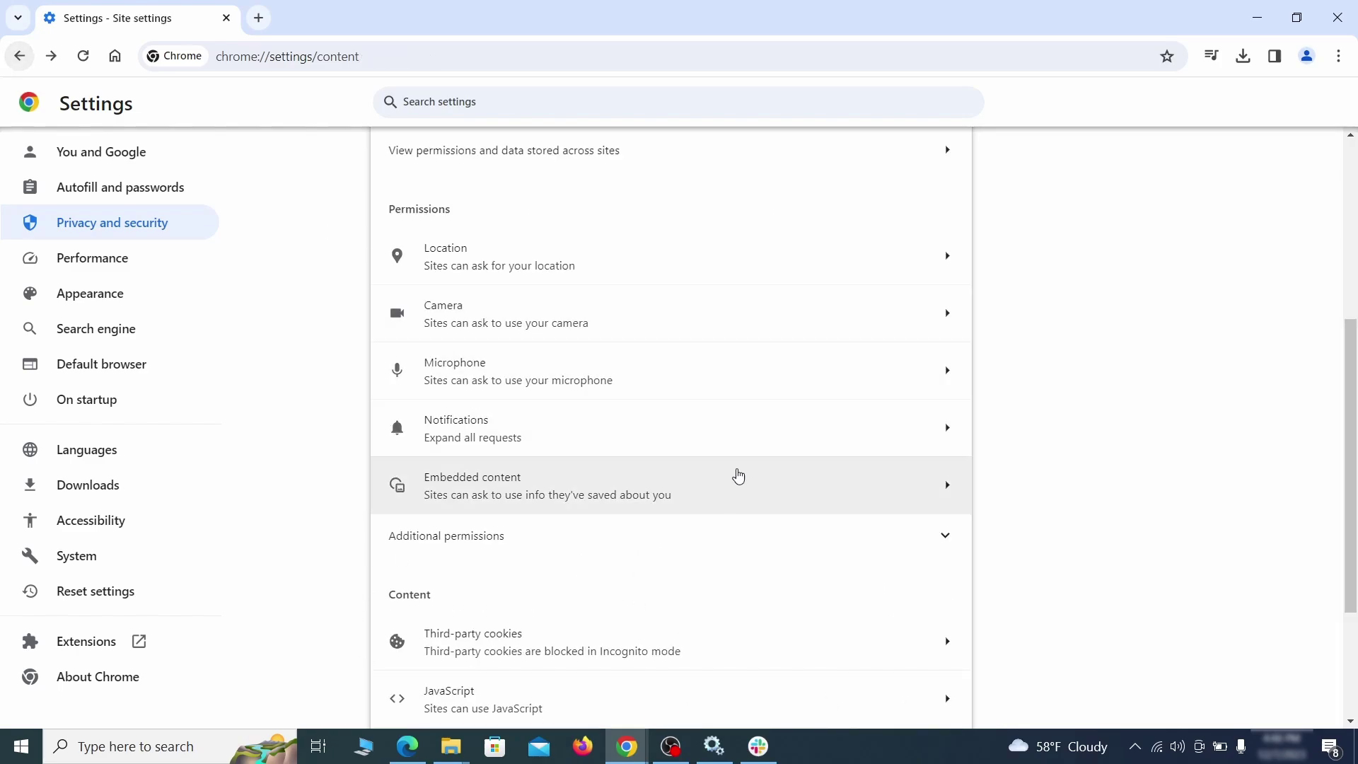
{"action": "scroll", "coordinate": [733, 476], "scroll_direction": "down", "scroll_amount": 2}
{"action": "left_click", "coordinate": [732, 477]}
{"action": "scroll", "coordinate": [750, 524], "scroll_direction": "down", "scroll_amount": 5}
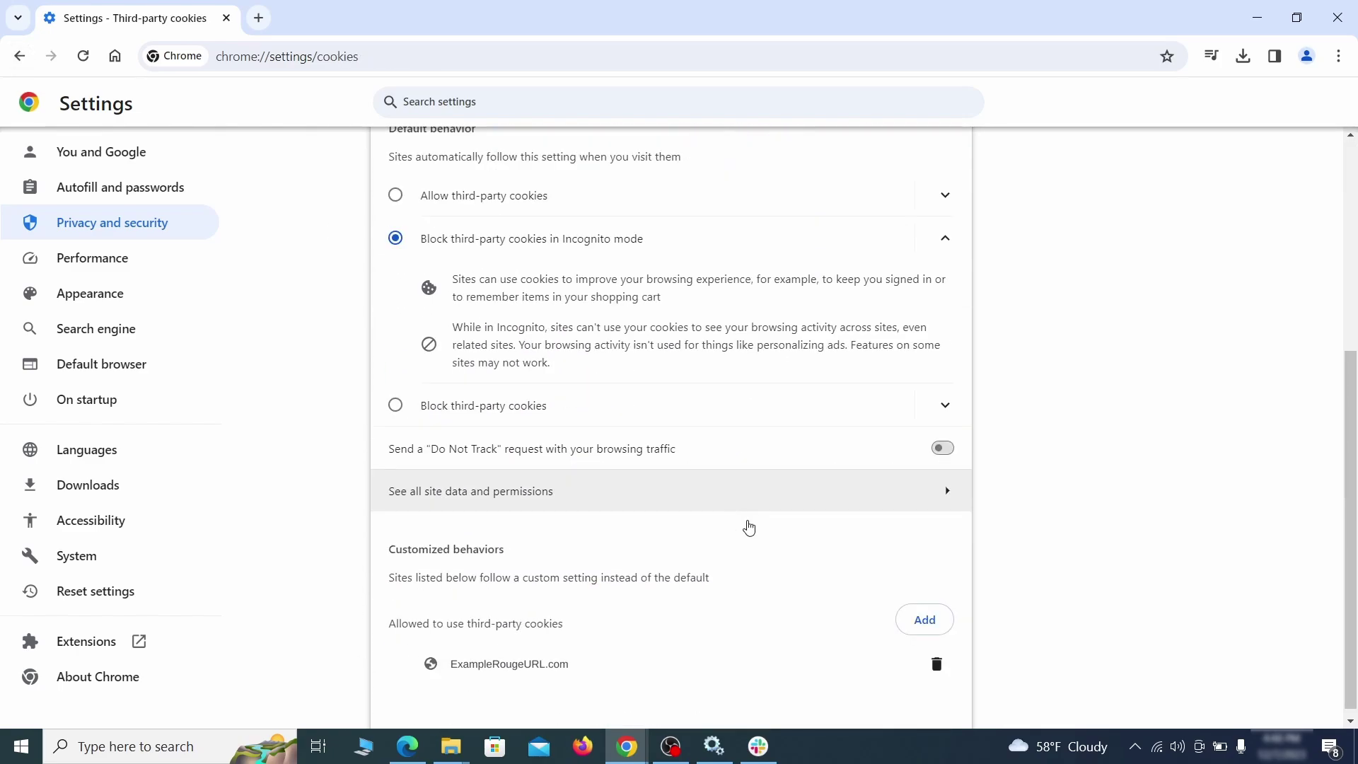
{"action": "left_click", "coordinate": [940, 665]}
{"action": "key", "text": "alt+Left"}
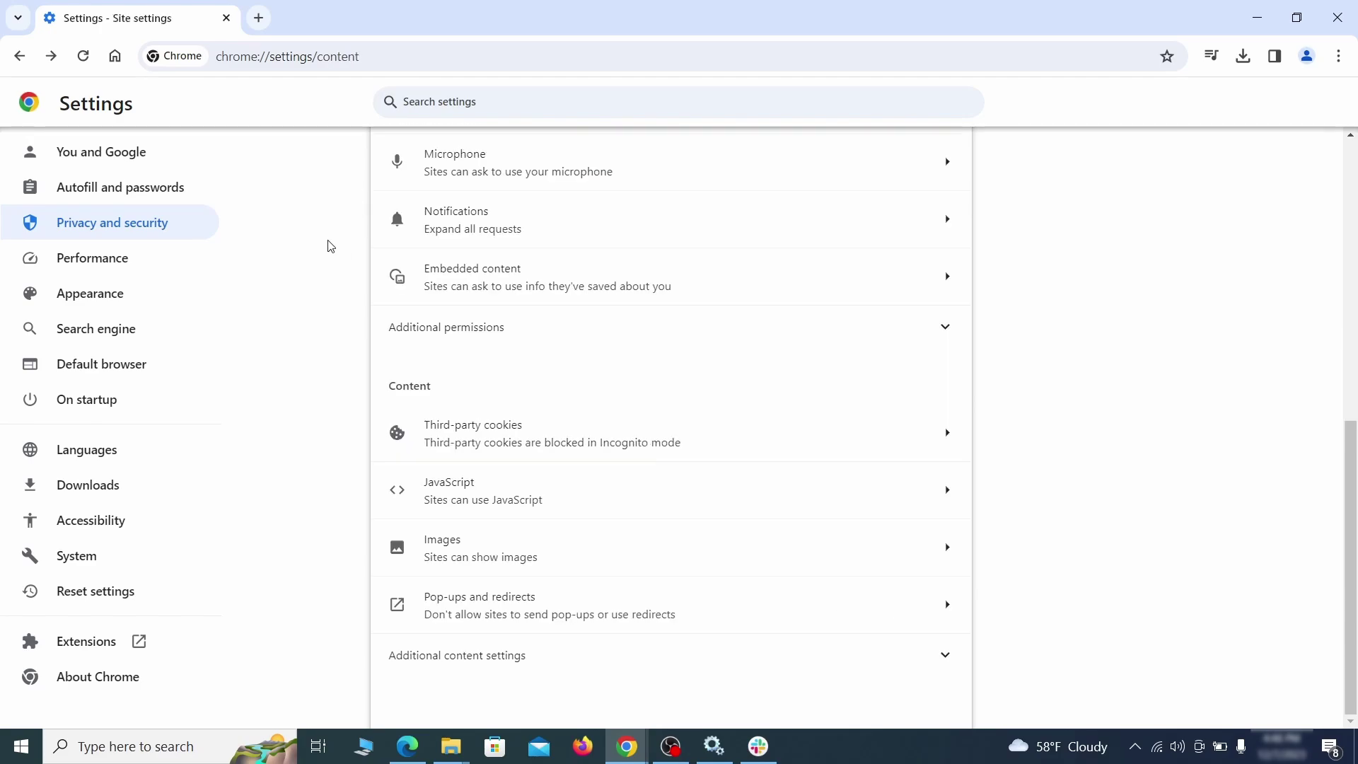
Step: Delete the ExampleRougeURL.com home page address in Appearance settings
{"action": "left_click", "coordinate": [184, 296]}
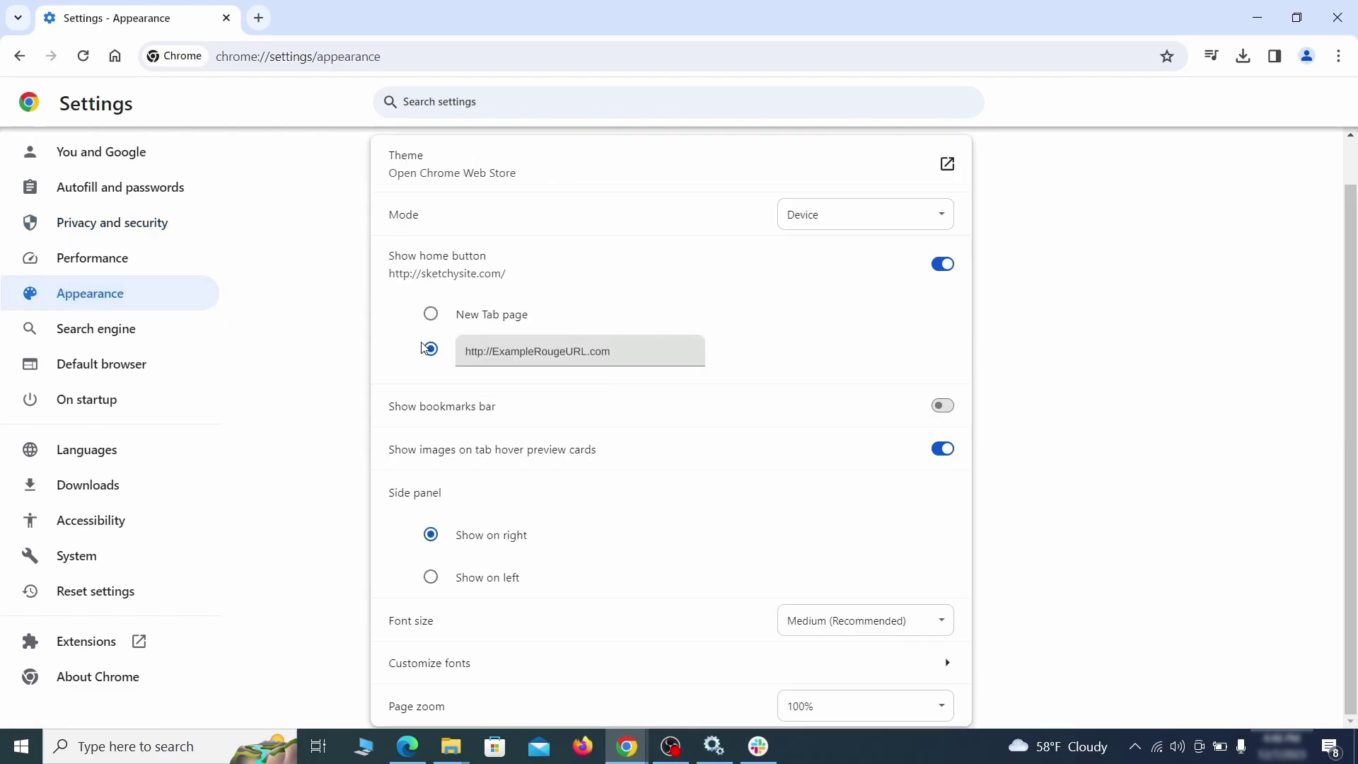
{"action": "left_click_drag", "start_coordinate": [602, 365], "coordinate": [449, 353]}
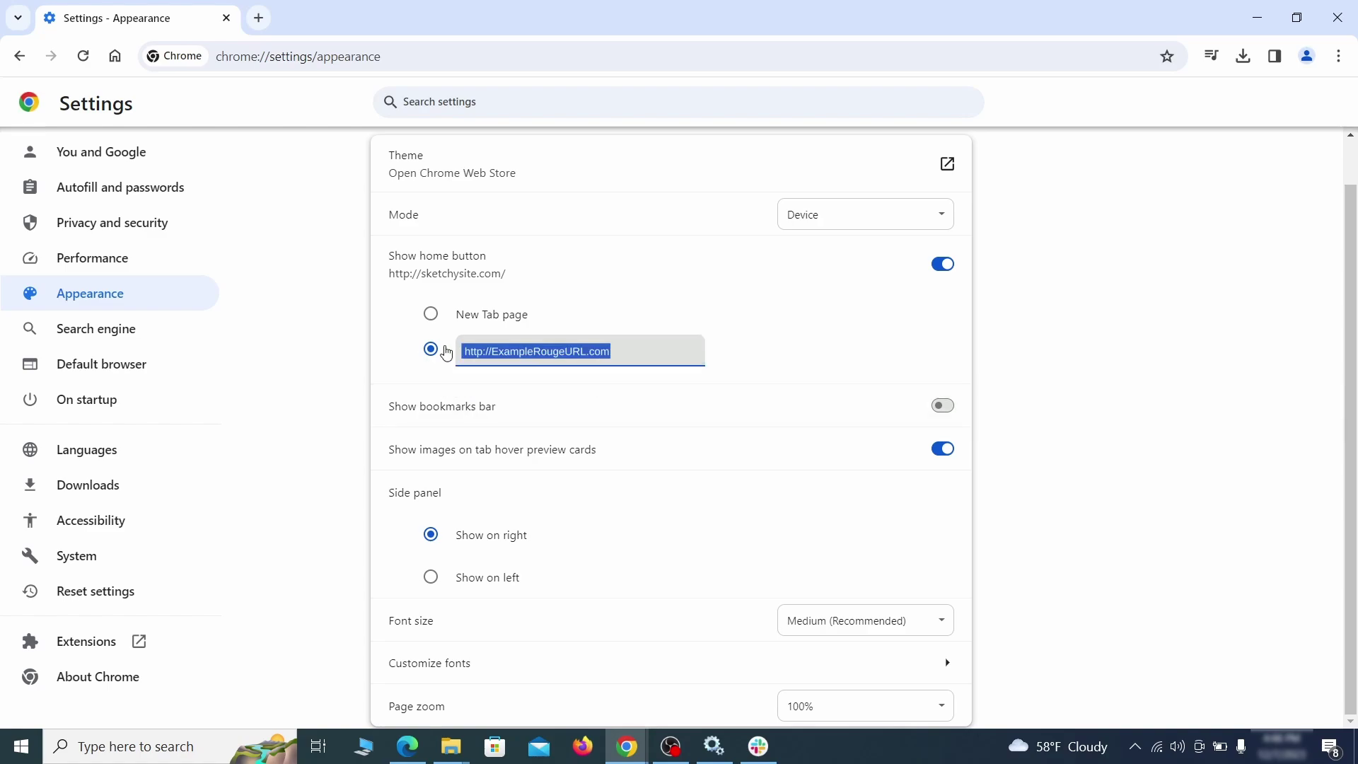
{"action": "key", "text": "BackSpace"}
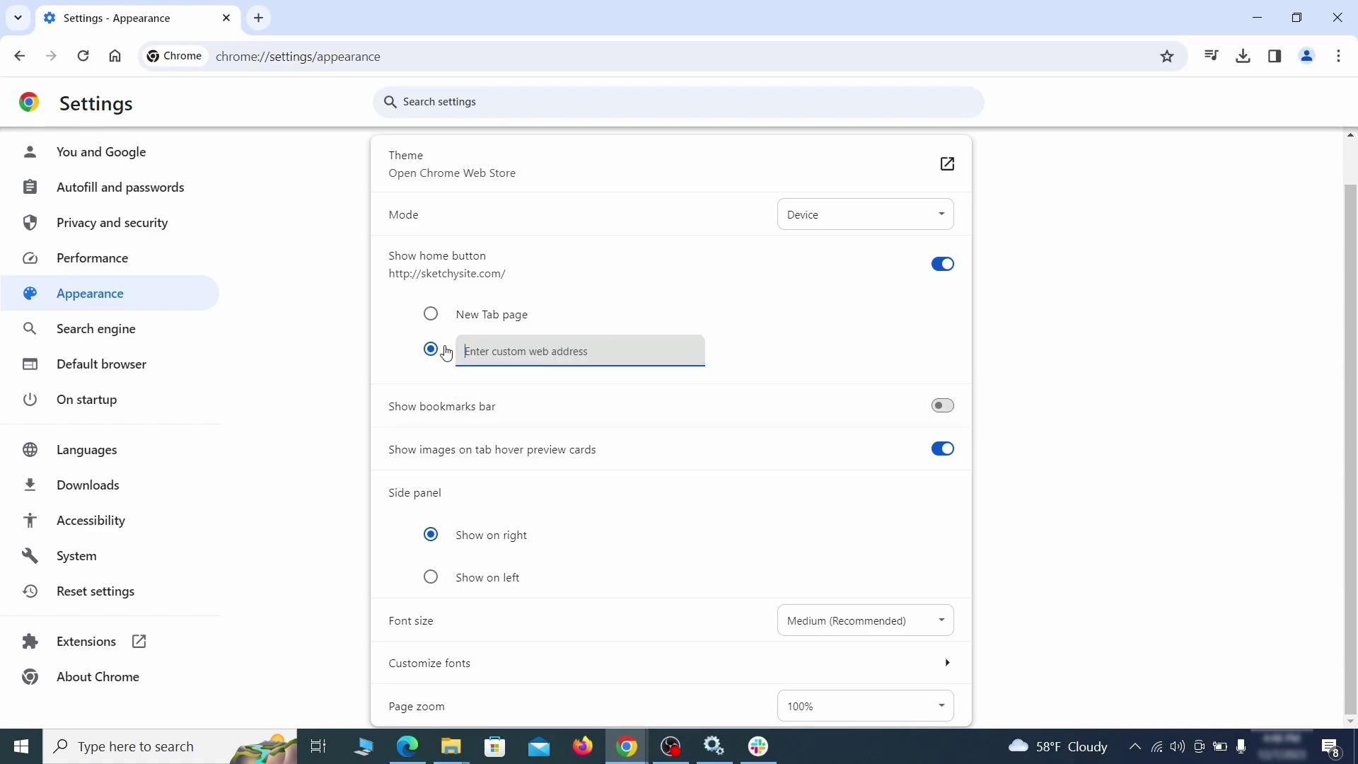
Step: Set Google as the address bar search engine
{"action": "left_click", "coordinate": [144, 334]}
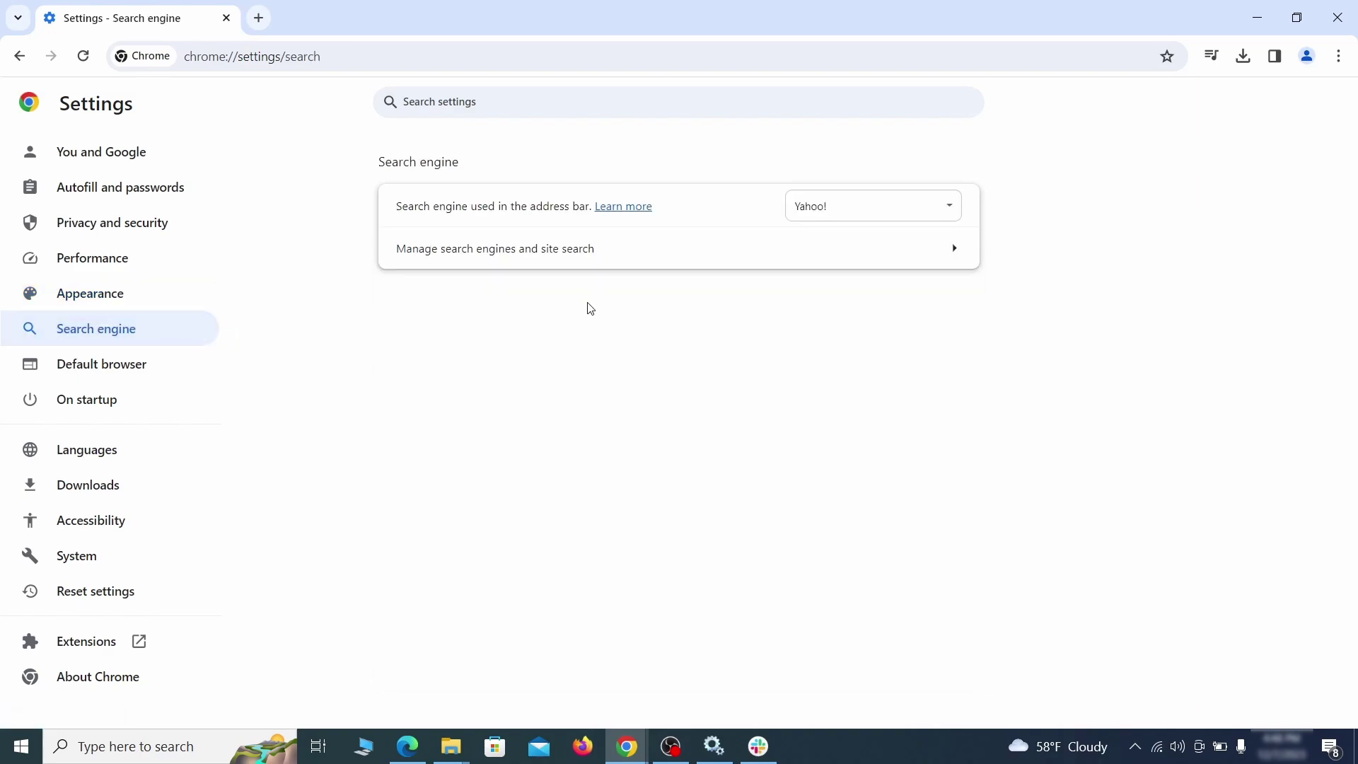
{"action": "left_click", "coordinate": [929, 212]}
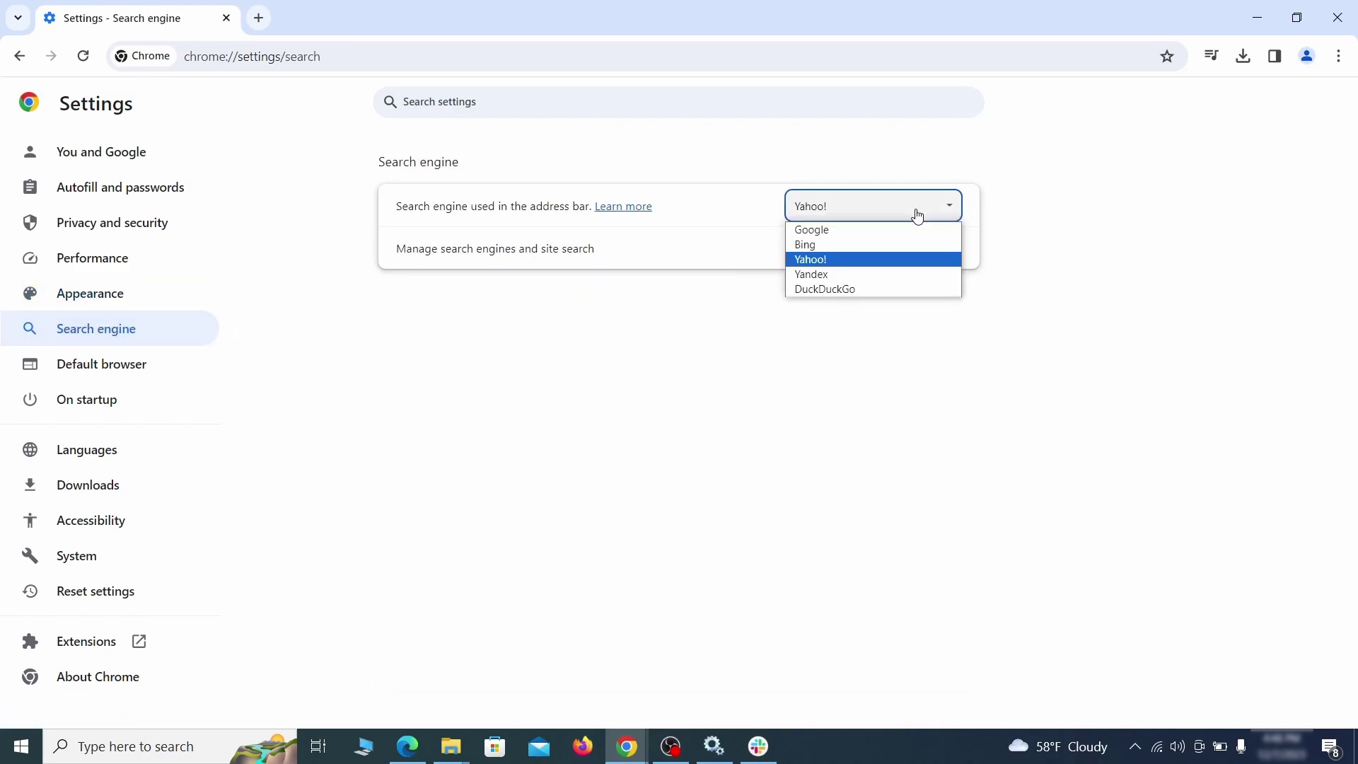
{"action": "left_click", "coordinate": [890, 231]}
Step: Delete the ExampleRougeURL.com site search and its startup page so Chrome opens the New Tab page
{"action": "left_click", "coordinate": [873, 261]}
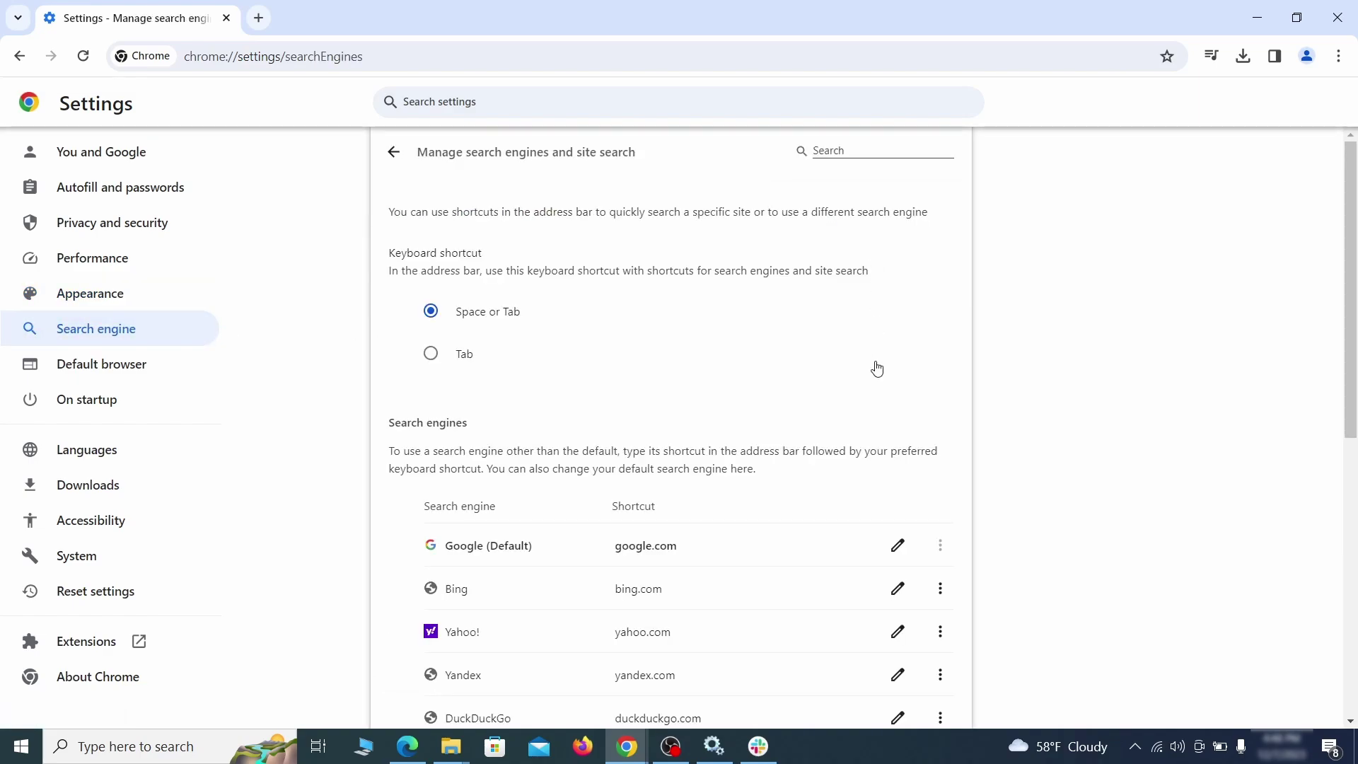
{"action": "scroll", "coordinate": [877, 369], "scroll_direction": "down", "scroll_amount": 8}
{"action": "left_click", "coordinate": [941, 435]}
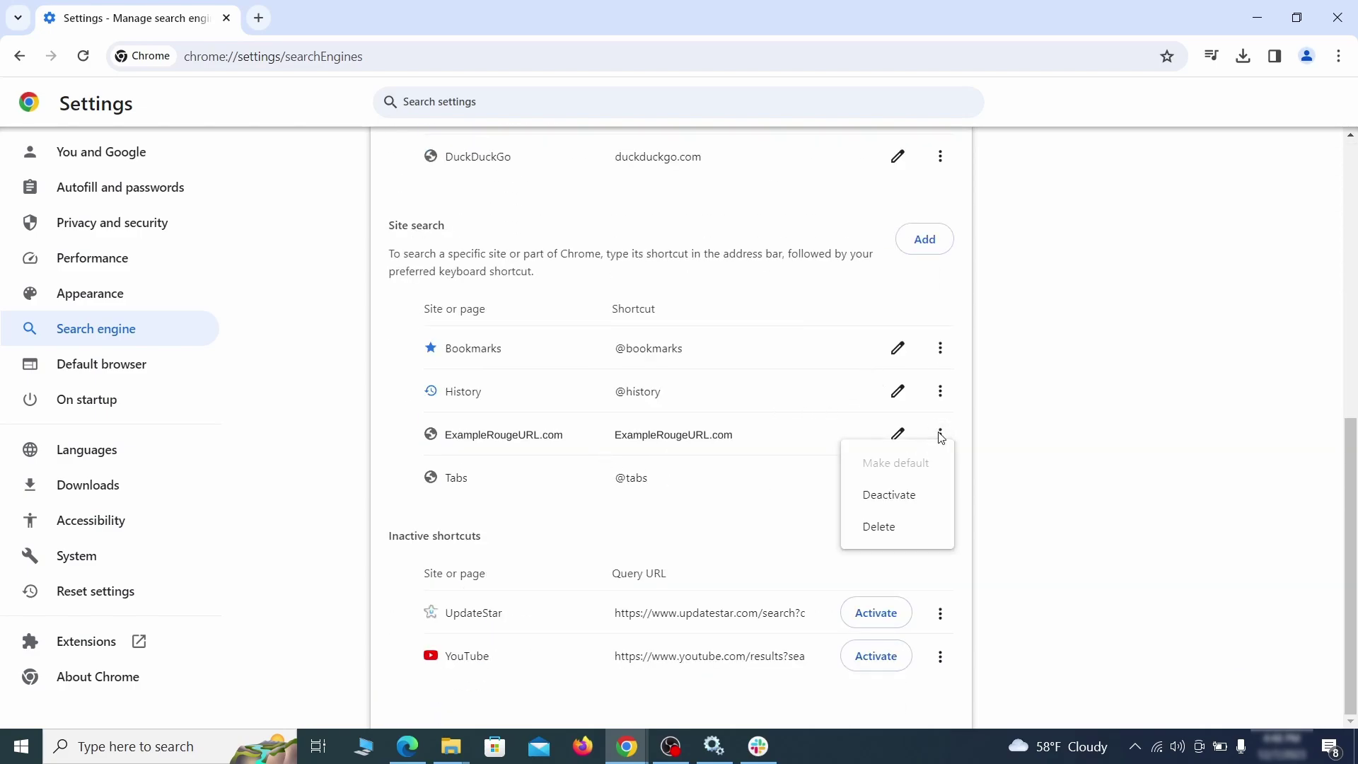
{"action": "left_click", "coordinate": [880, 529]}
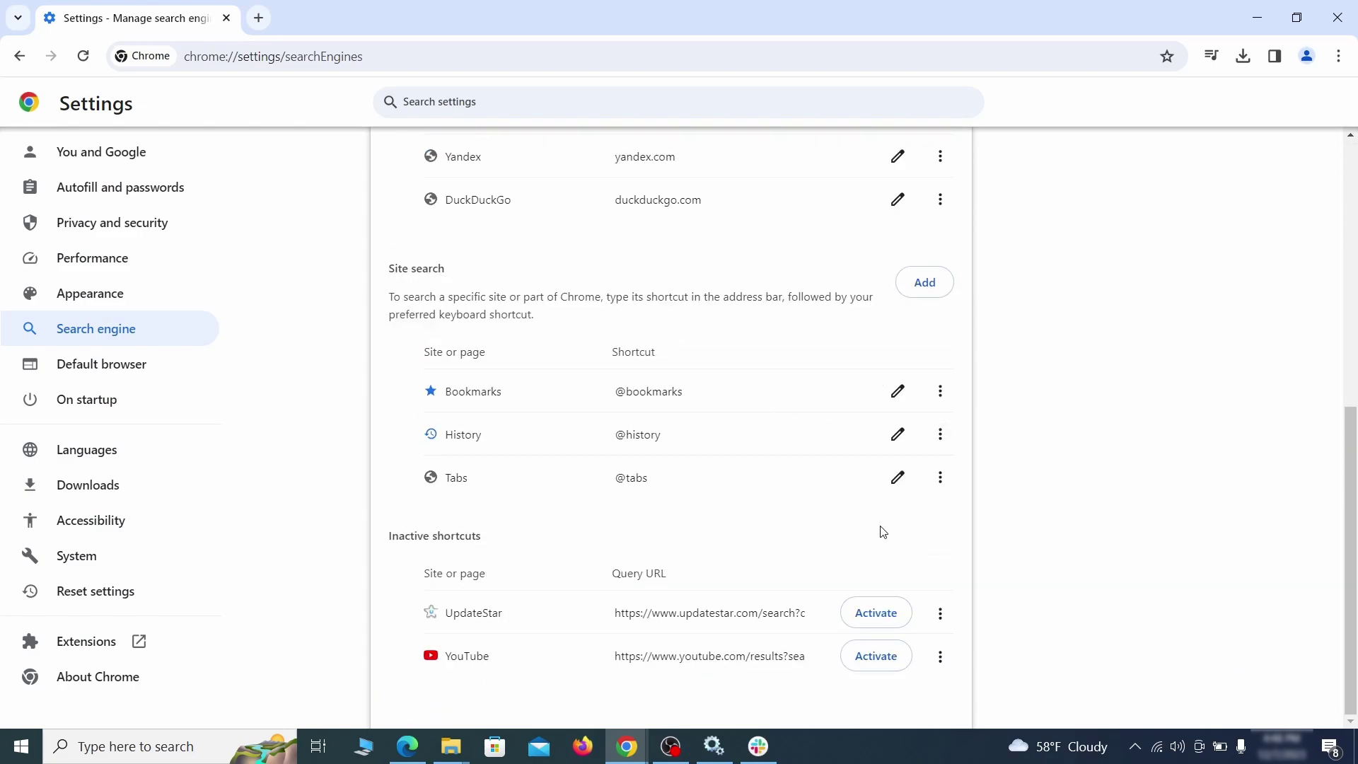
{"action": "left_click", "coordinate": [132, 390]}
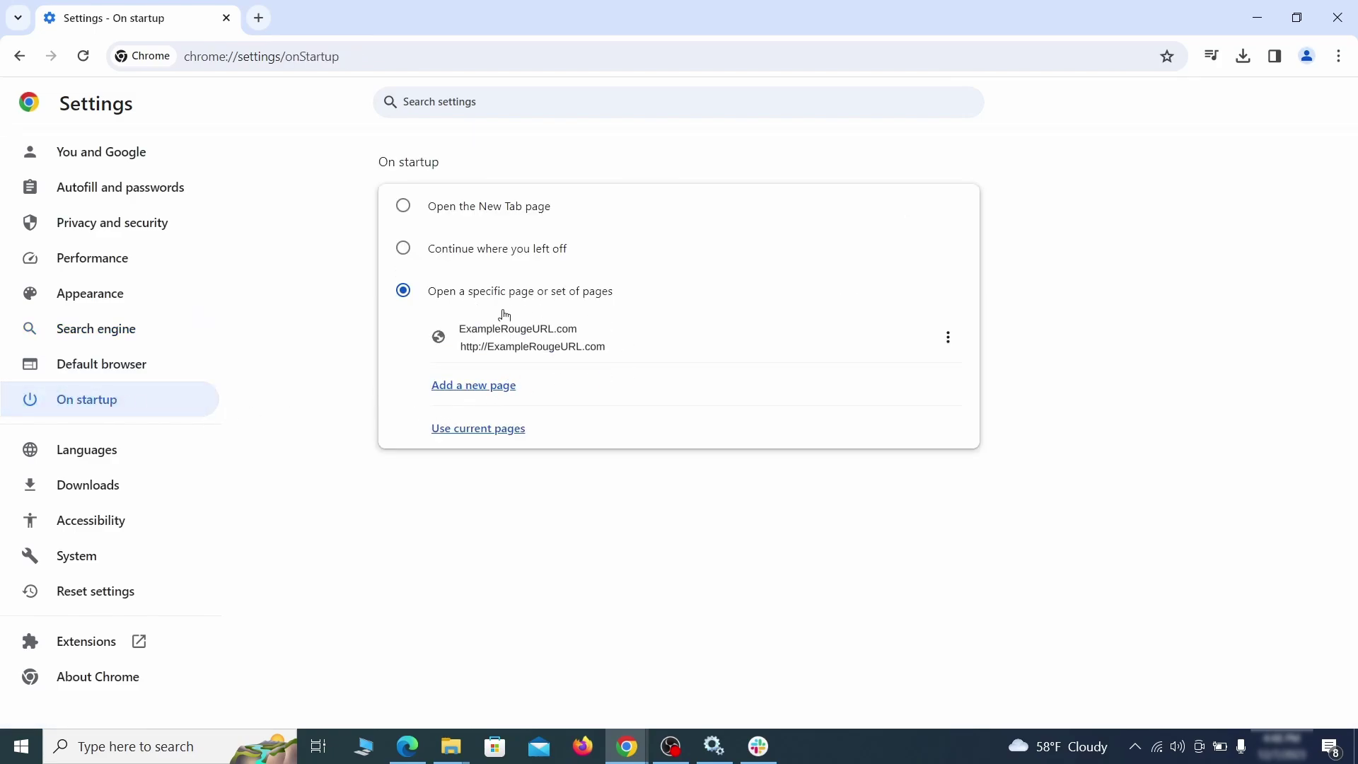
{"action": "left_click", "coordinate": [948, 338]}
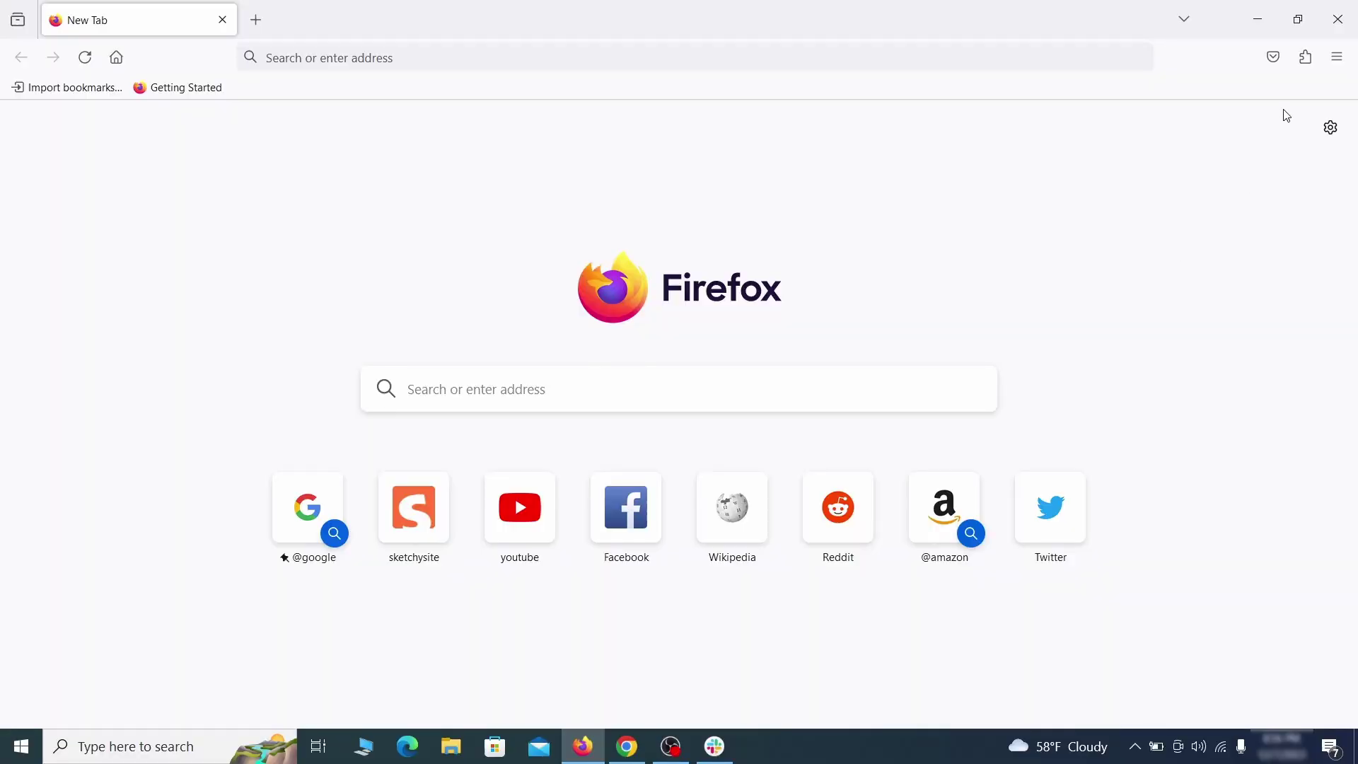
Step: Switch off the Contenu+ extension and confirm its removal in Firefox's Add-ons manager
{"action": "left_click", "coordinate": [1306, 57]}
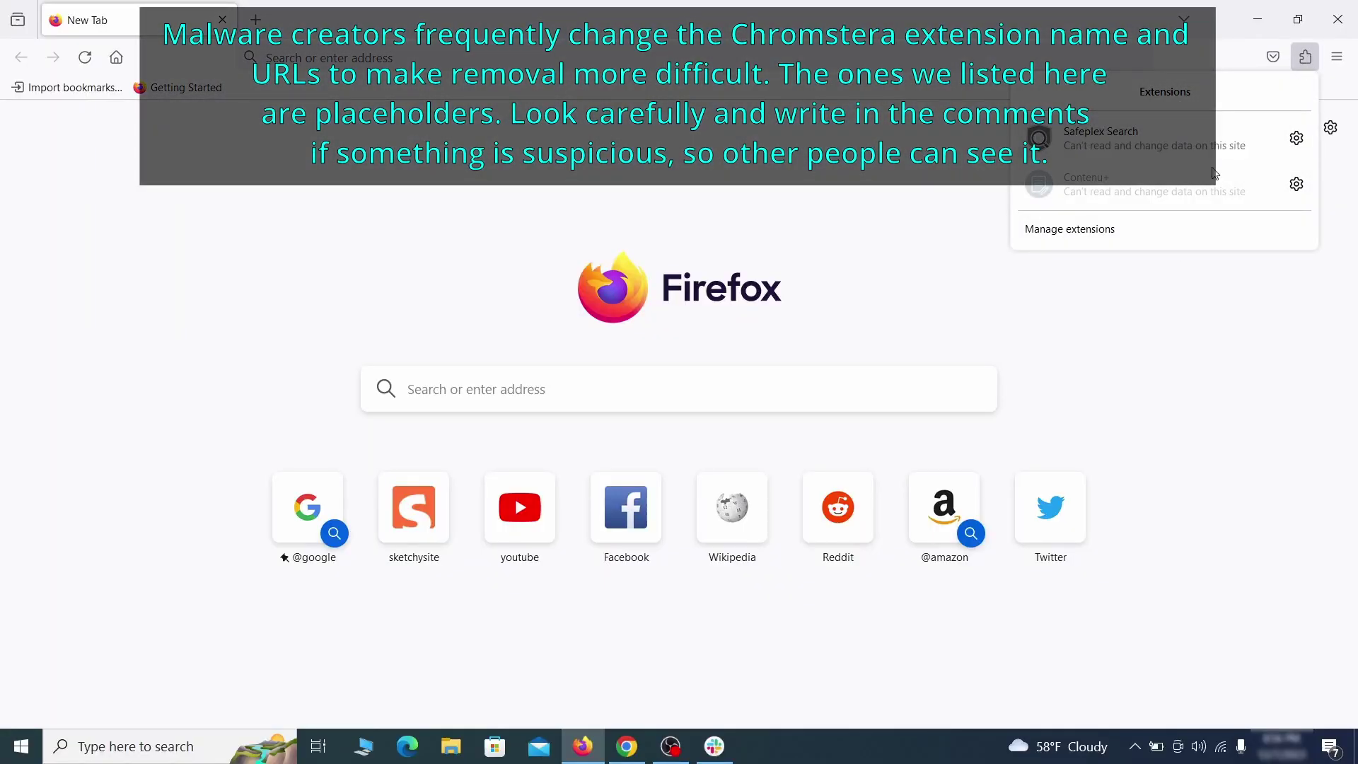
{"action": "left_click", "coordinate": [1143, 233]}
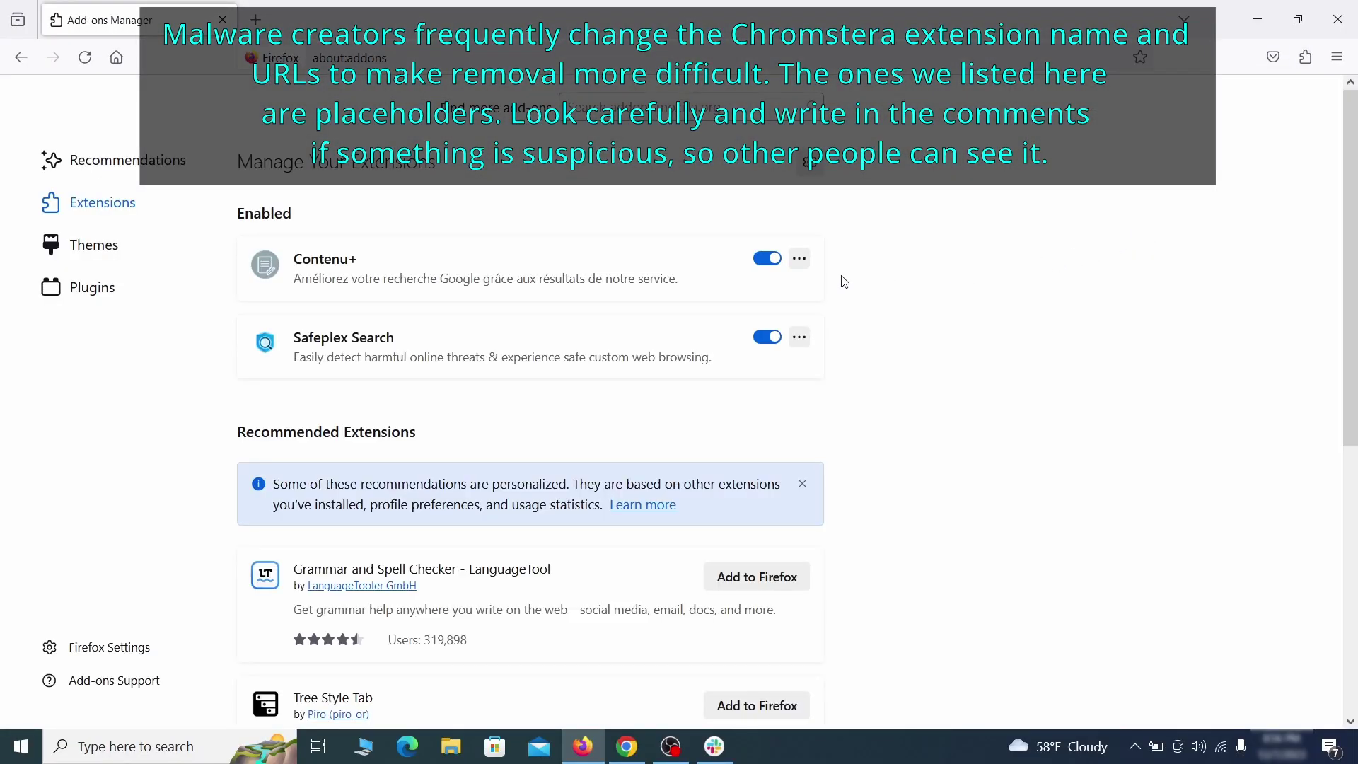
{"action": "left_click", "coordinate": [768, 259]}
{"action": "left_click", "coordinate": [799, 258]}
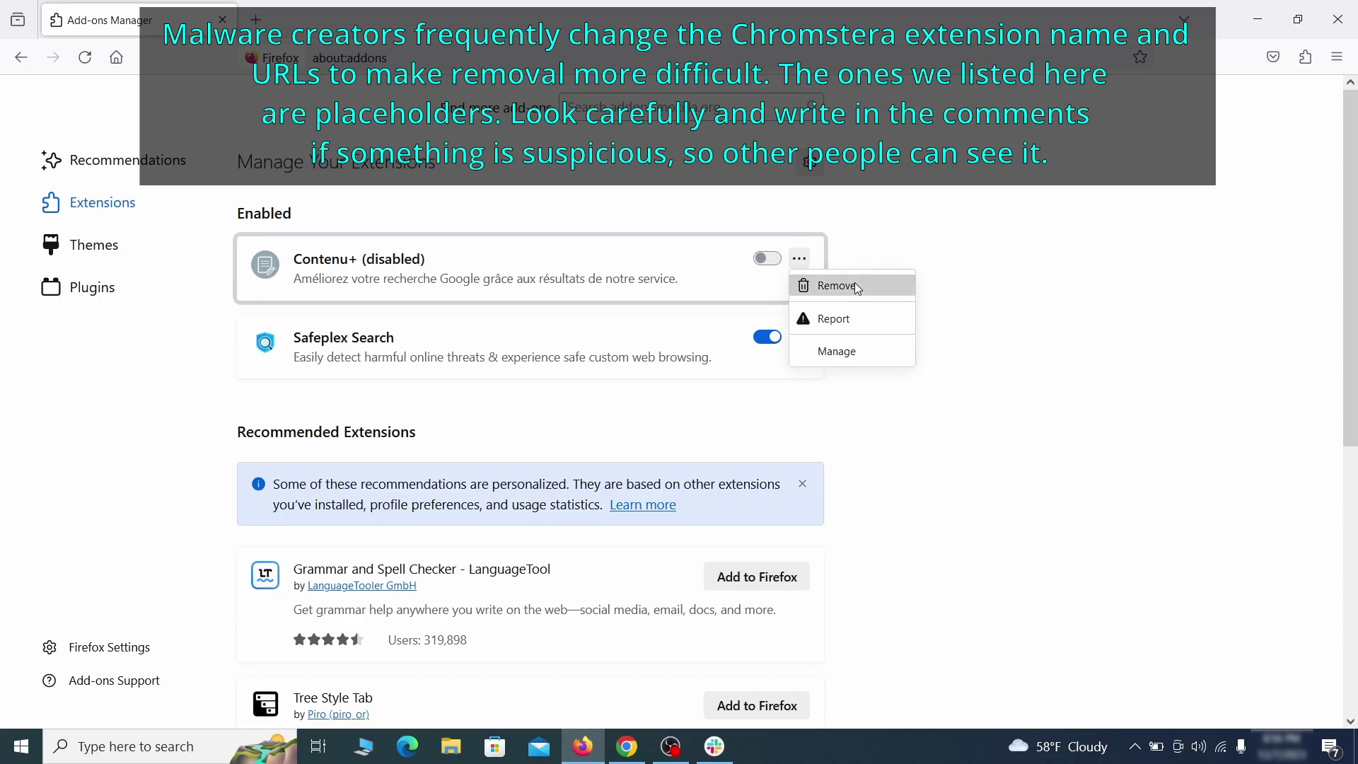
{"action": "left_click", "coordinate": [855, 284]}
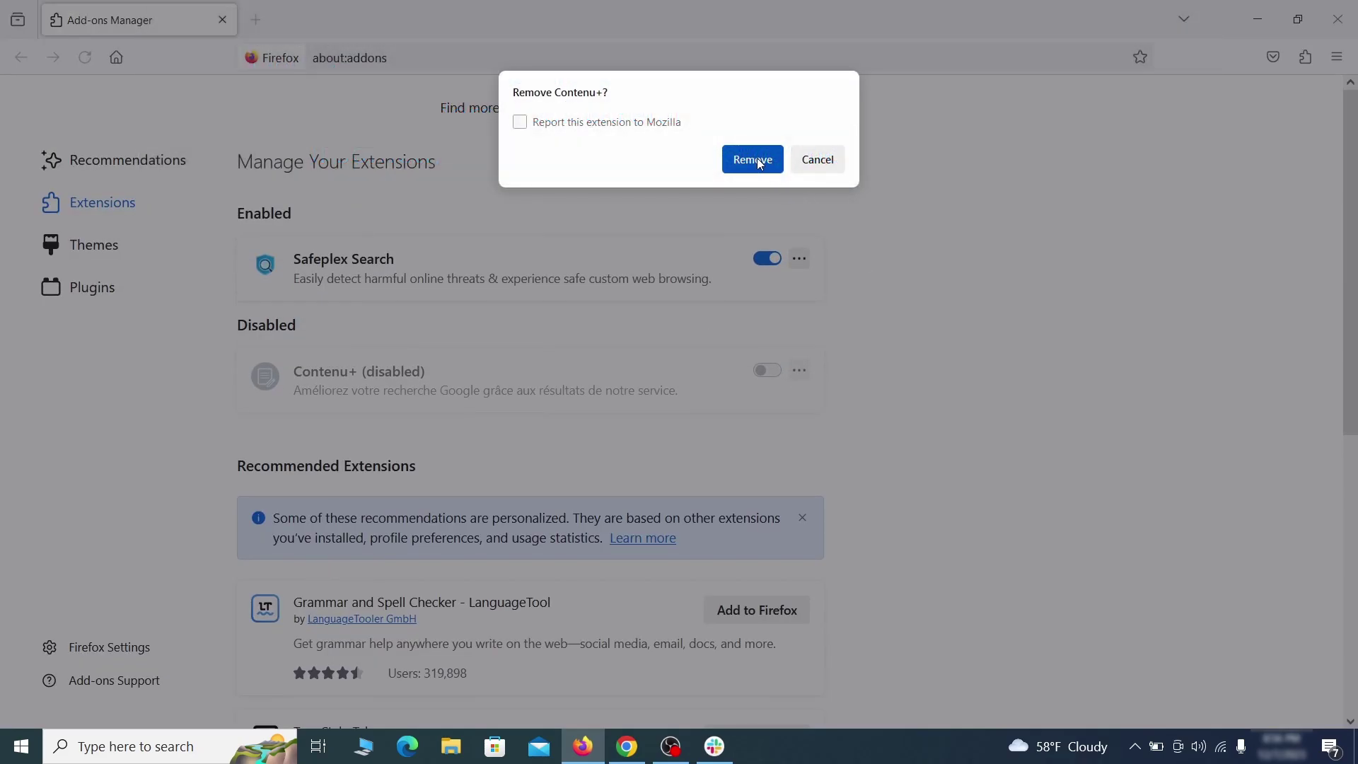
{"action": "left_click", "coordinate": [753, 160]}
{"action": "left_click", "coordinate": [1338, 58]}
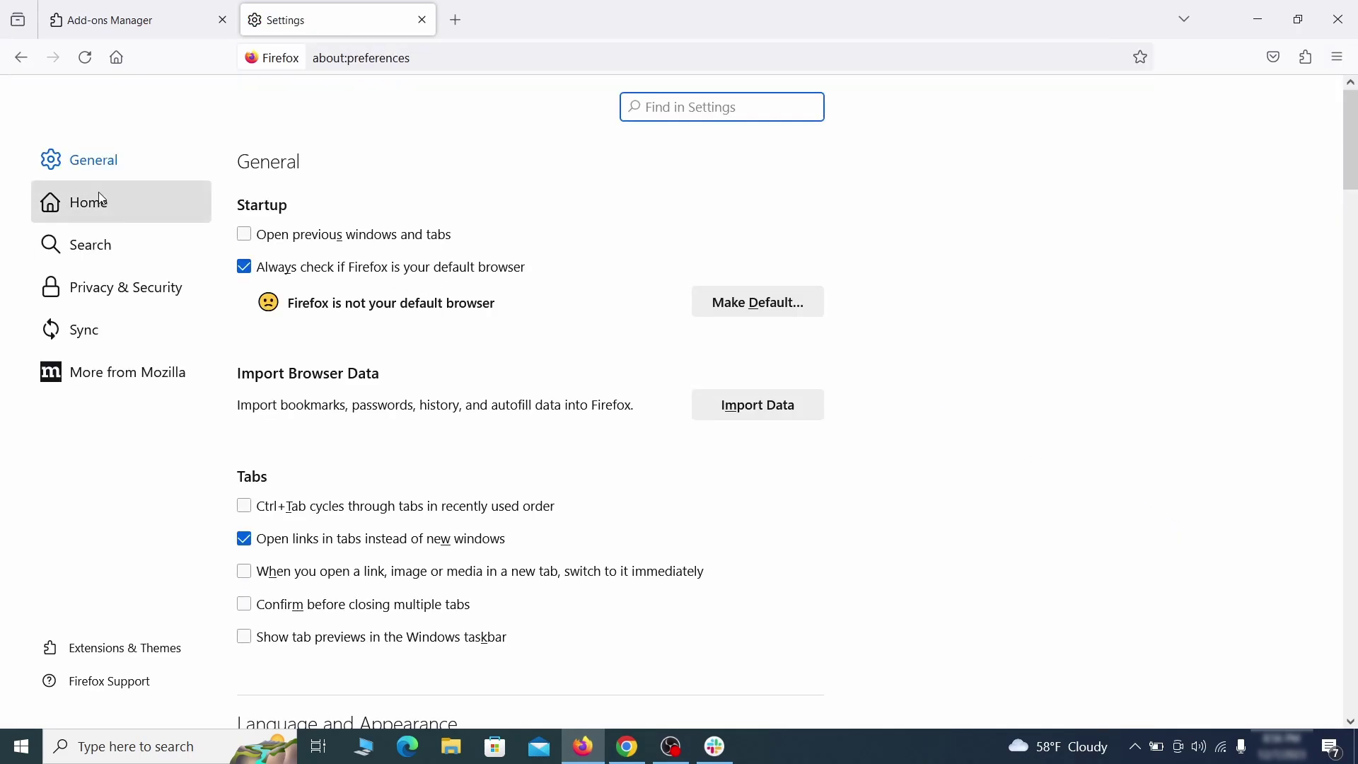
Step: Clear the ExampleRougeURL.com custom homepage address in Firefox's Home settings
{"action": "left_click", "coordinate": [102, 204]}
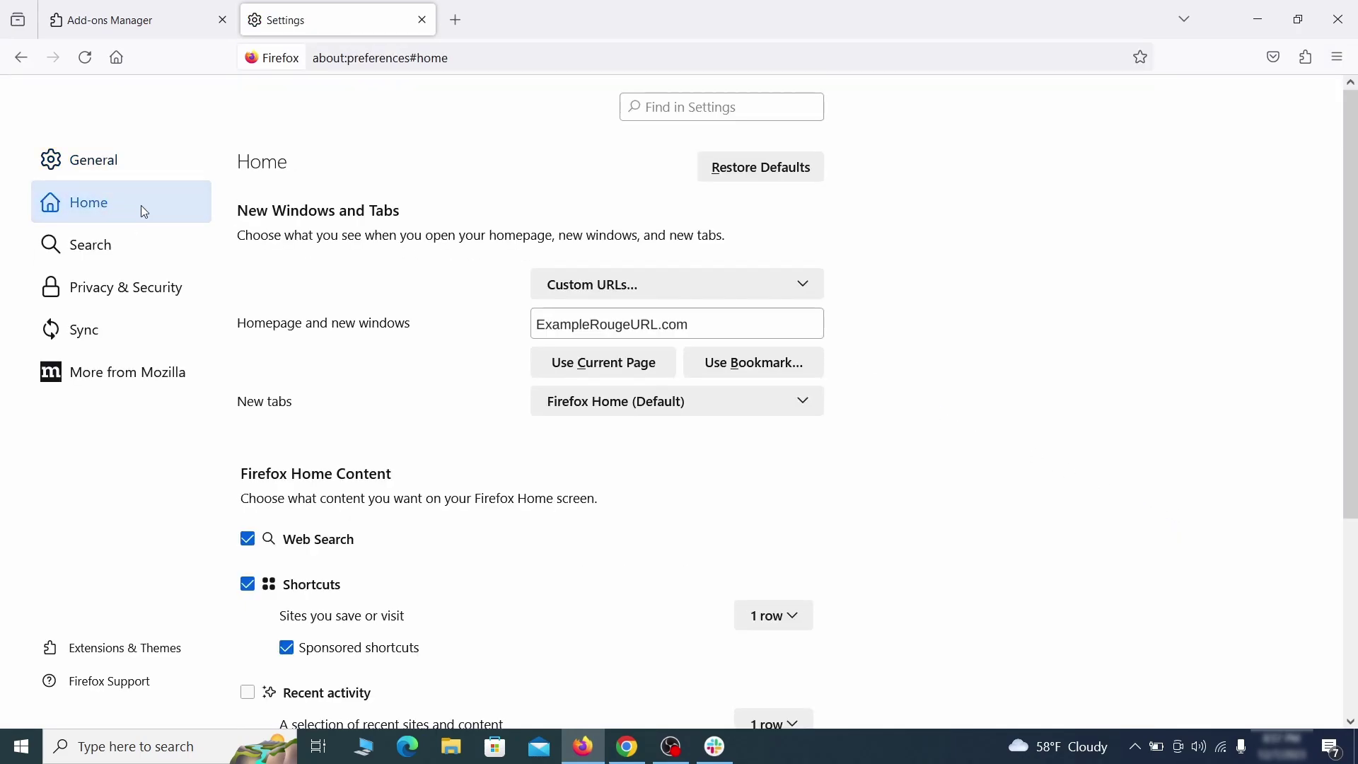
{"action": "triple_click", "coordinate": [687, 326]}
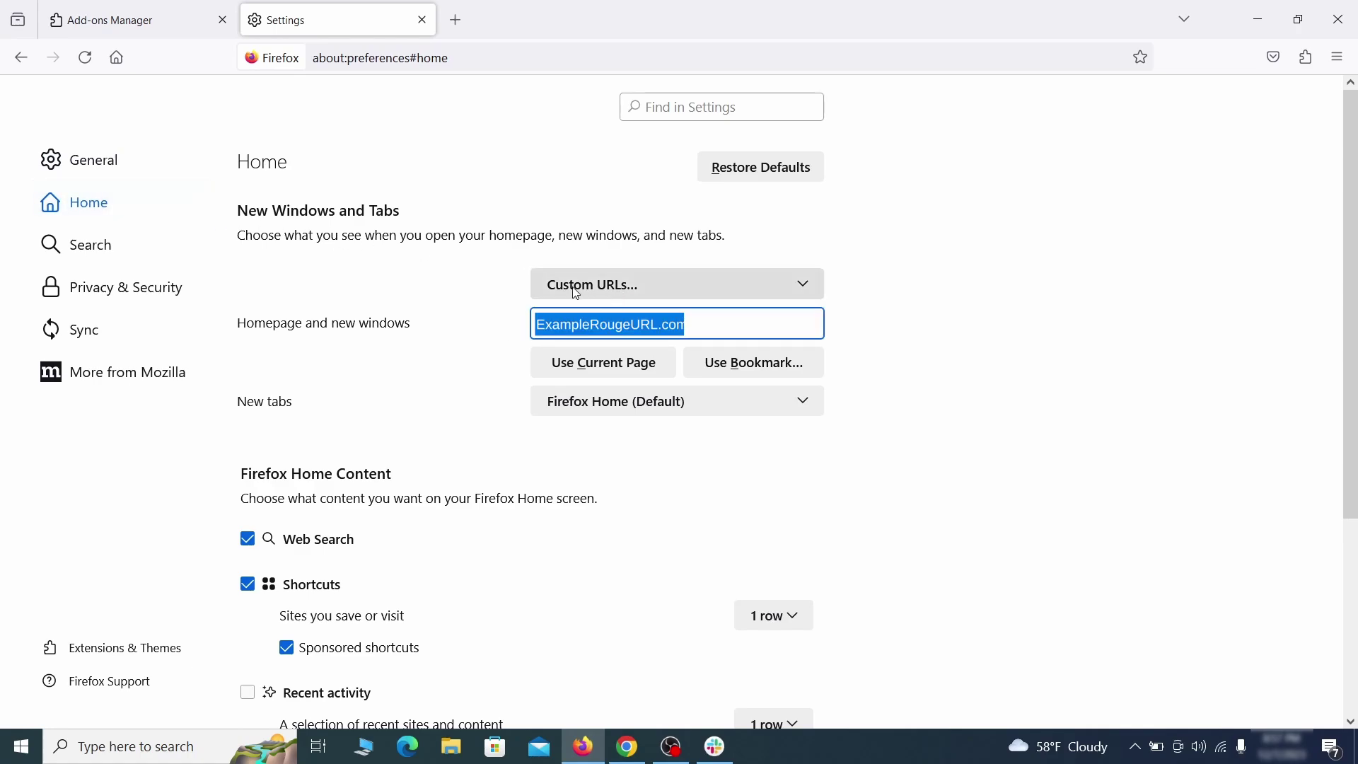
{"action": "key", "text": "BackSpace"}
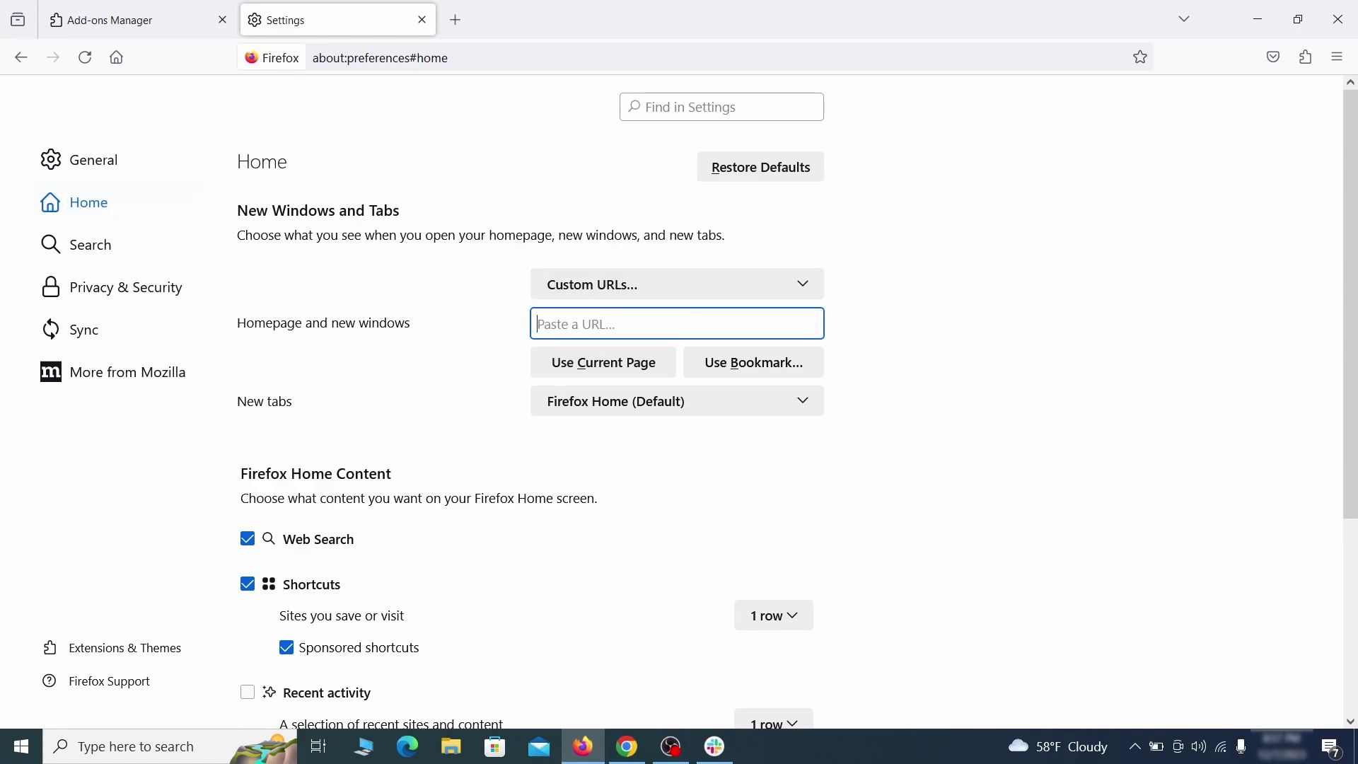
Step: Make Google Firefox's default search engine
{"action": "left_click", "coordinate": [97, 247]}
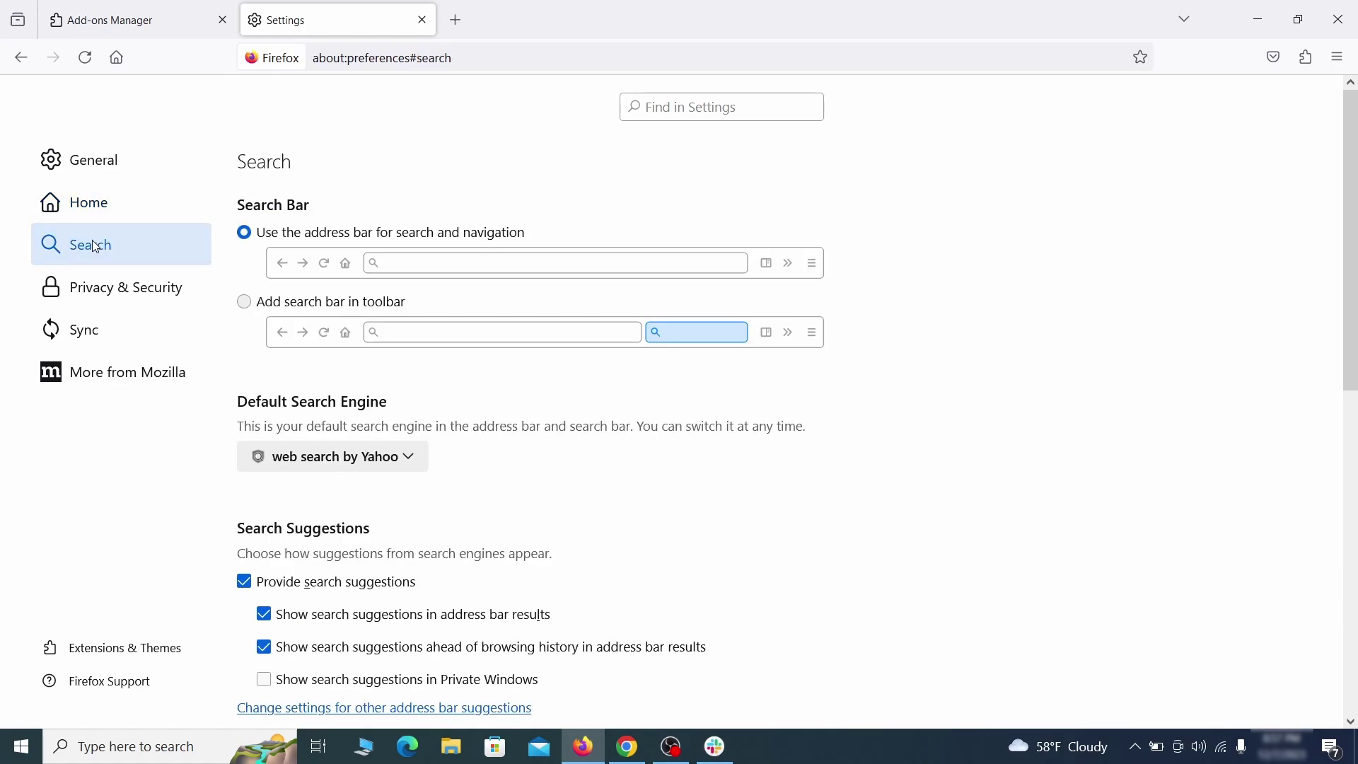
{"action": "scroll", "coordinate": [693, 414], "scroll_direction": "down", "scroll_amount": 1}
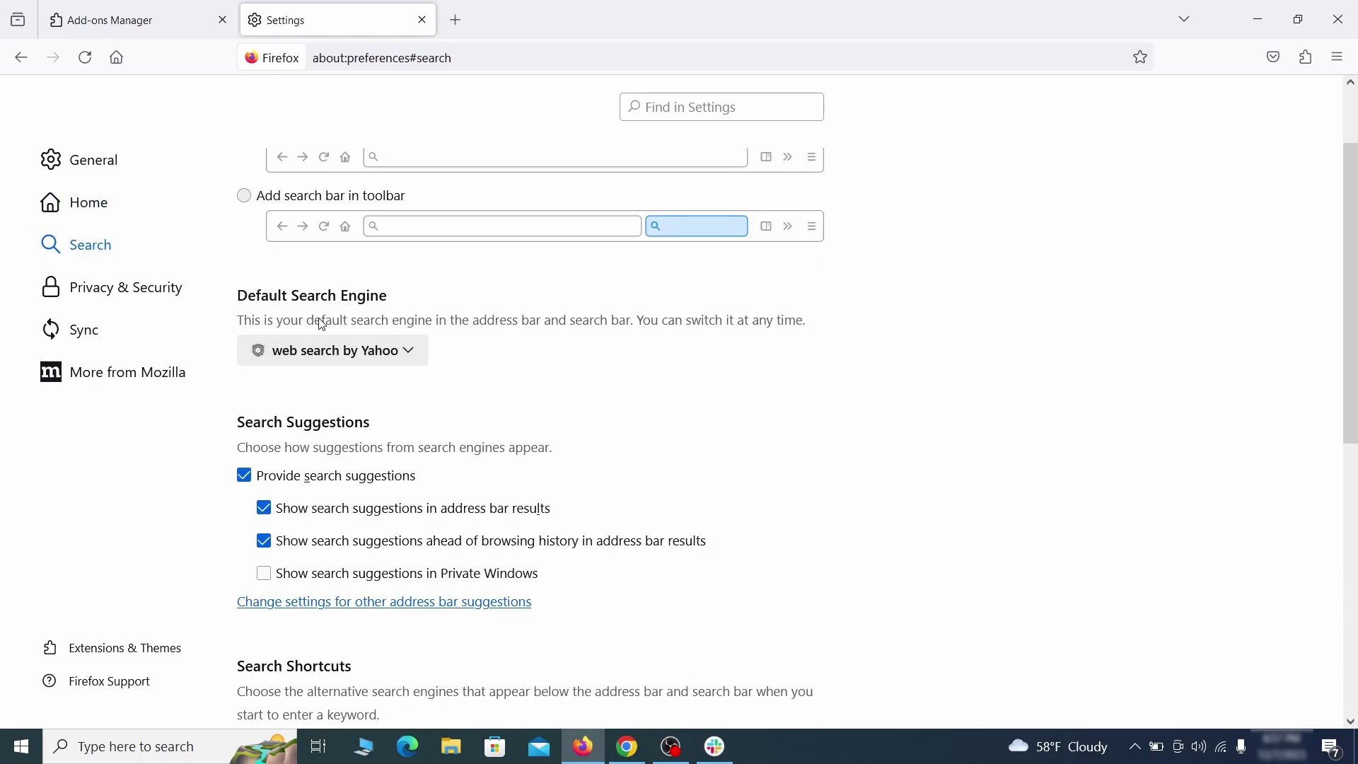
{"action": "left_click", "coordinate": [403, 357]}
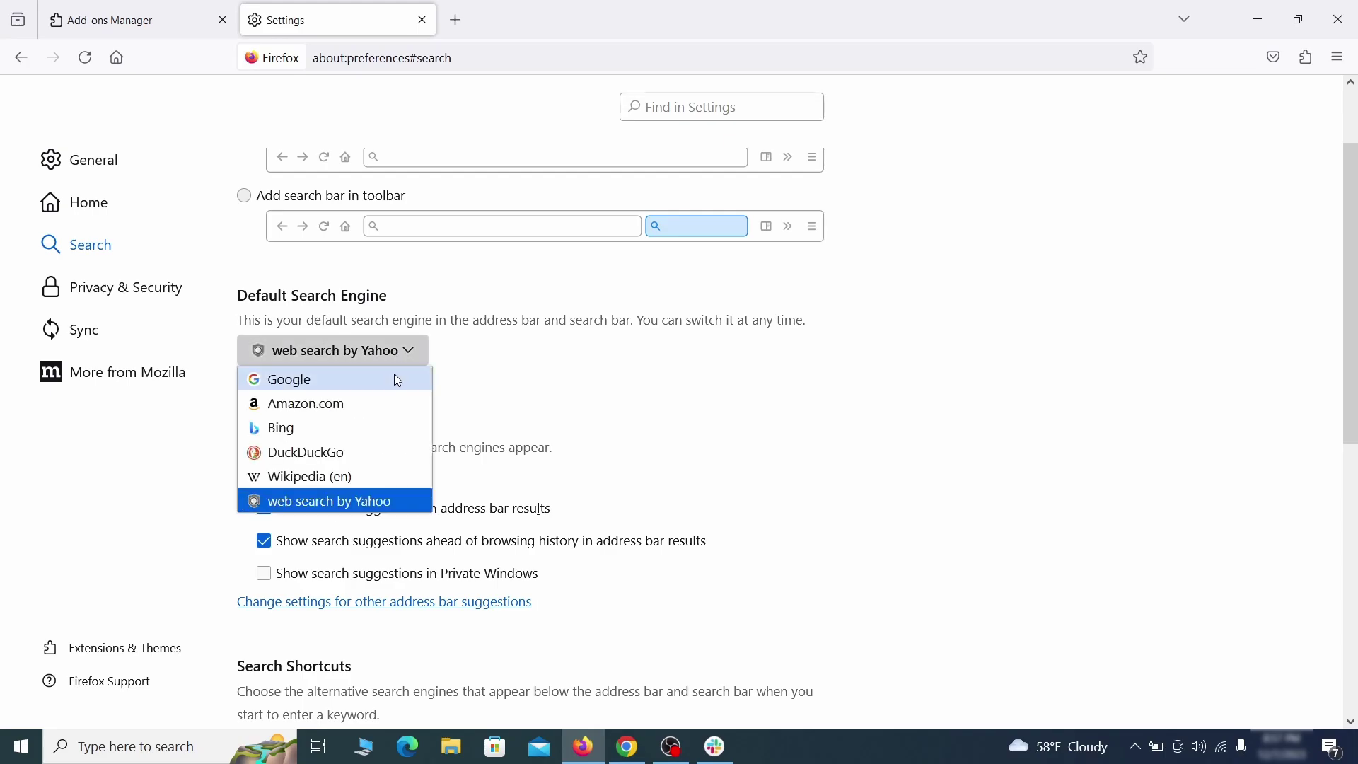
{"action": "left_click", "coordinate": [394, 380]}
Step: Remove the 'web search by Yahoo' entry from the search shortcuts
{"action": "scroll", "coordinate": [647, 400], "scroll_direction": "down", "scroll_amount": 3}
{"action": "scroll", "coordinate": [728, 366], "scroll_direction": "down", "scroll_amount": 3}
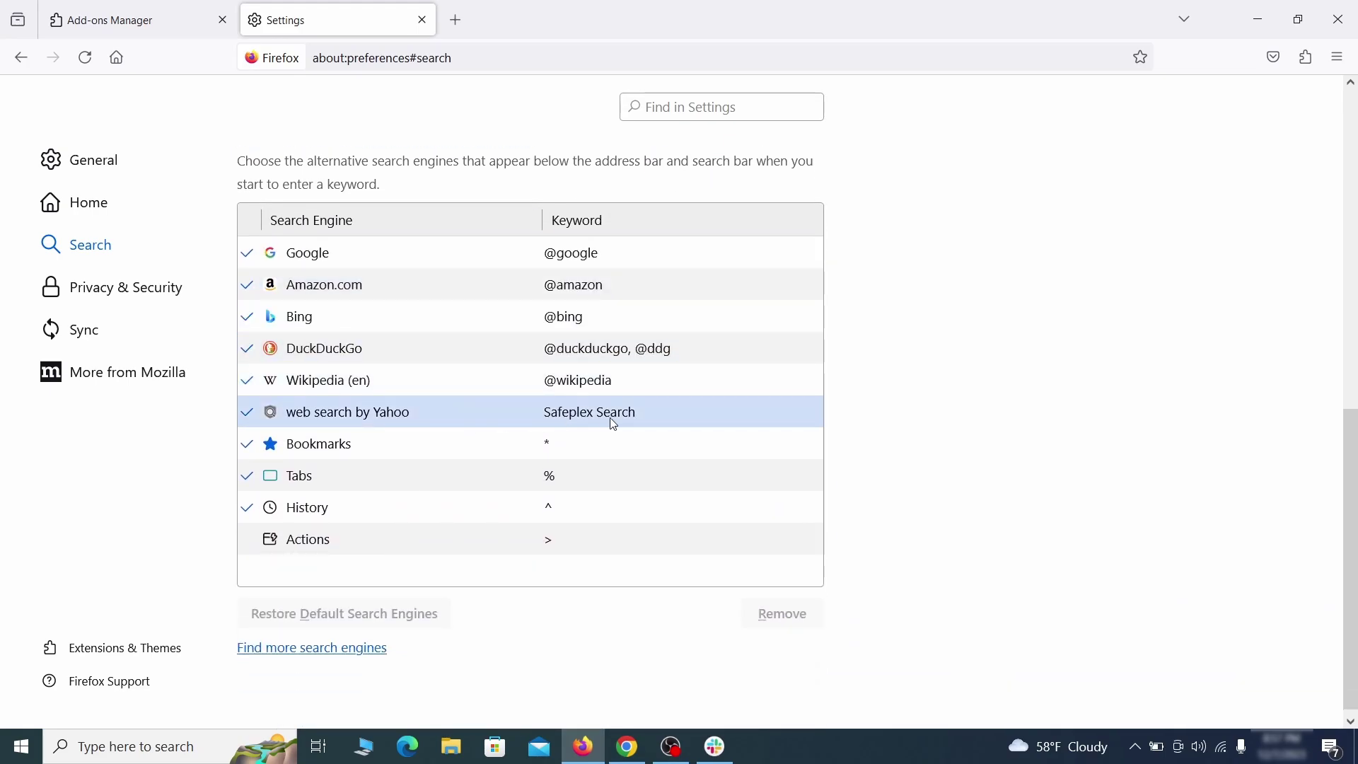
{"action": "left_click", "coordinate": [675, 422]}
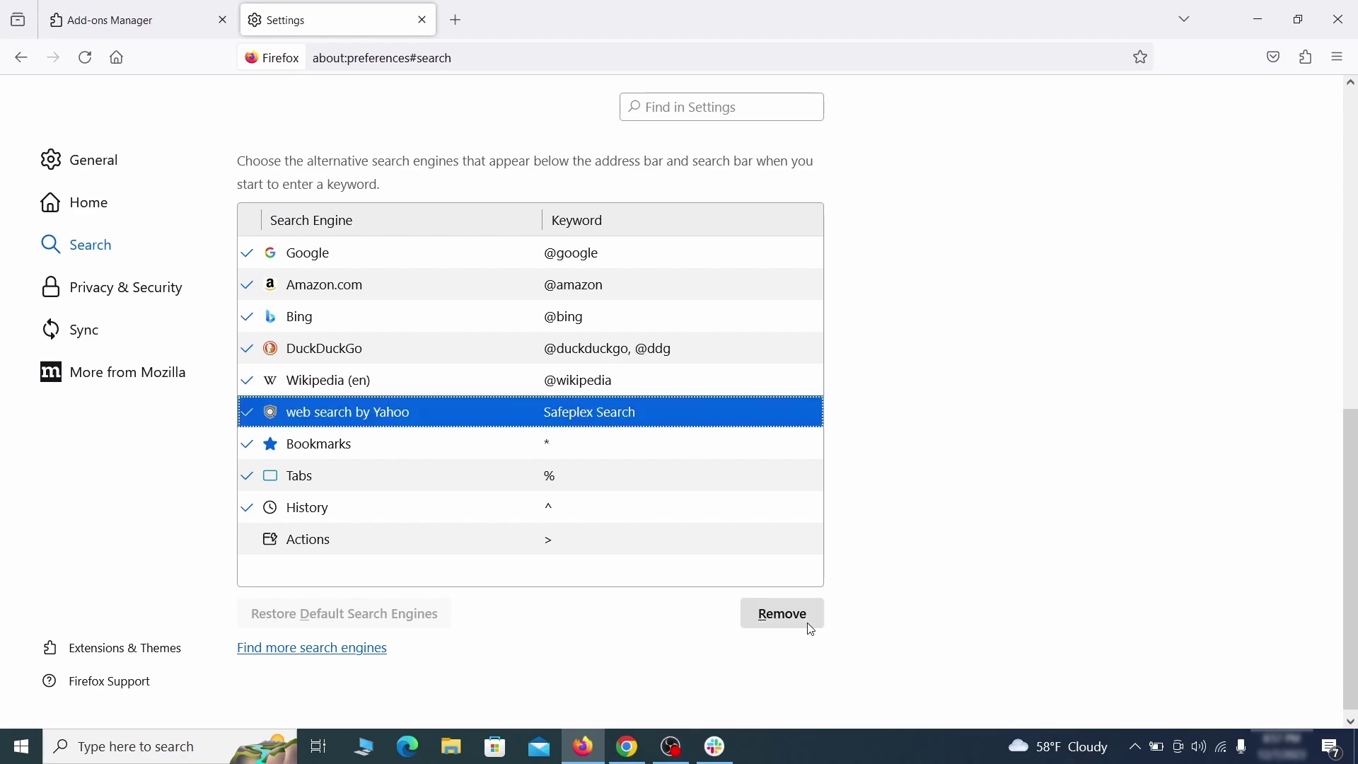
{"action": "left_click", "coordinate": [812, 630]}
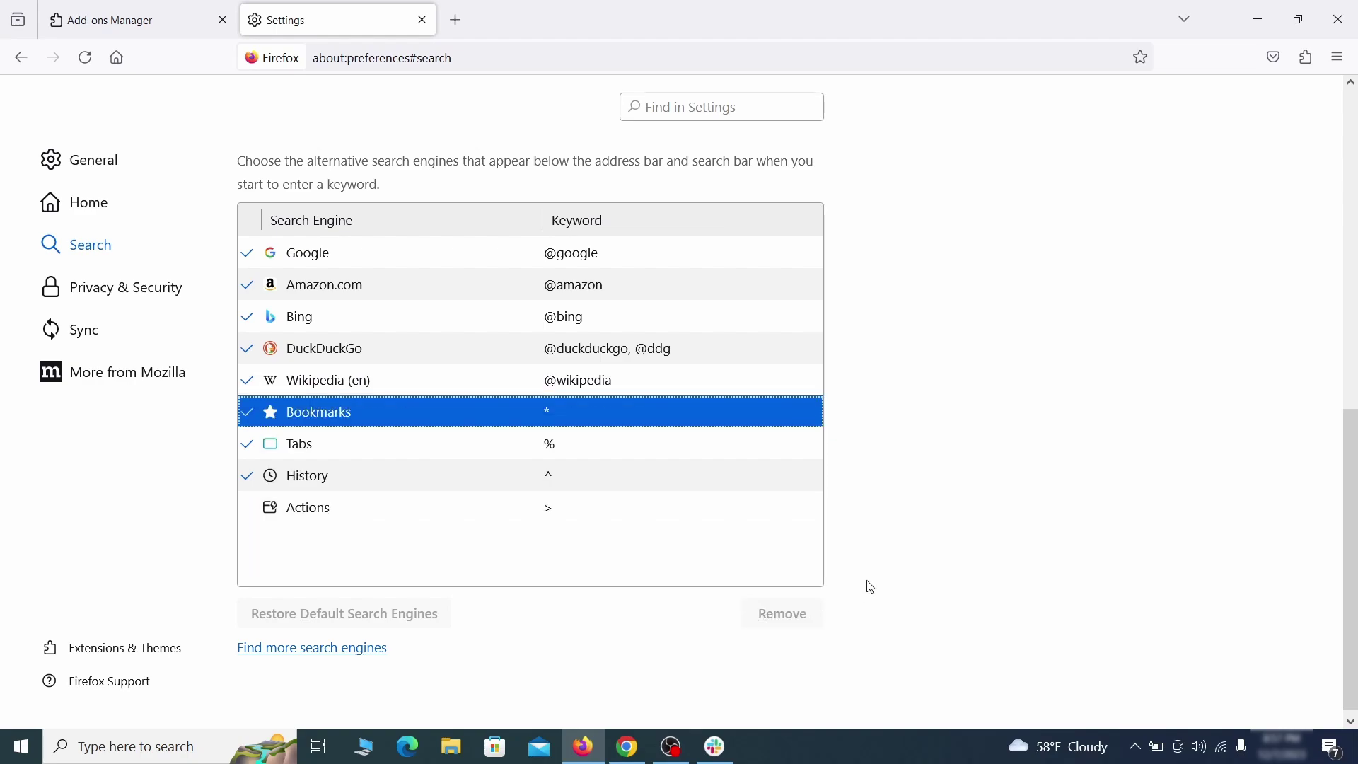
{"action": "scroll", "coordinate": [643, 444], "scroll_direction": "up", "scroll_amount": 3}
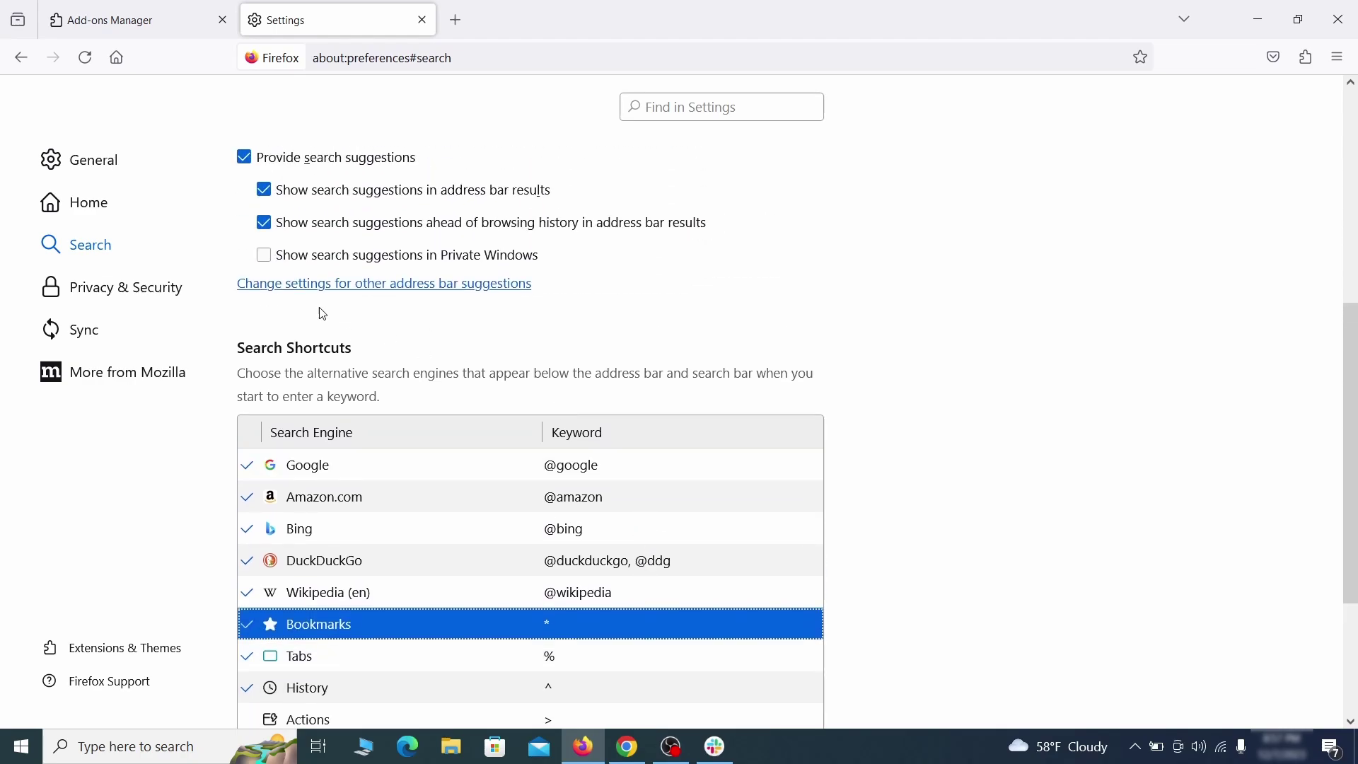
Step: Clear all Firefox cookies, site data and cached web content
{"action": "left_click", "coordinate": [130, 283]}
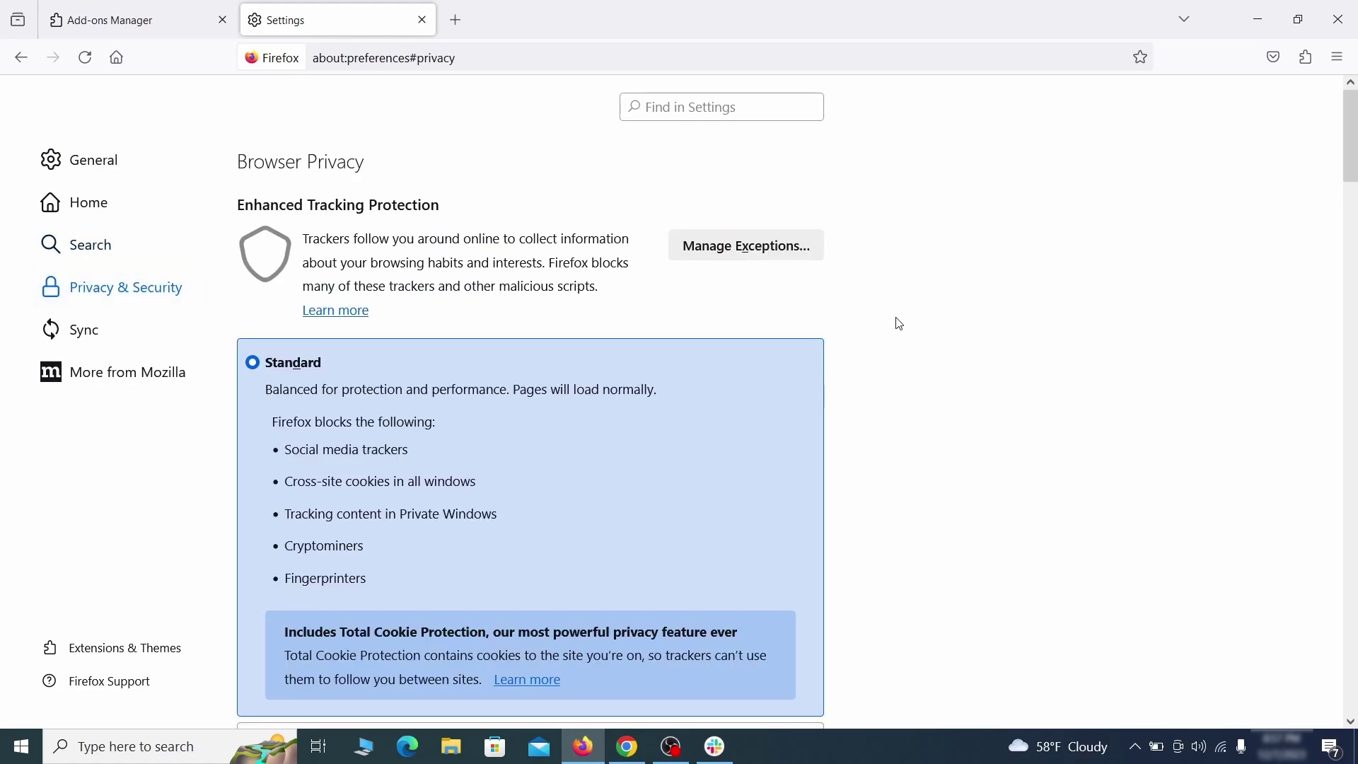
{"action": "scroll", "coordinate": [903, 325], "scroll_direction": "down", "scroll_amount": 10}
{"action": "left_click", "coordinate": [768, 451]}
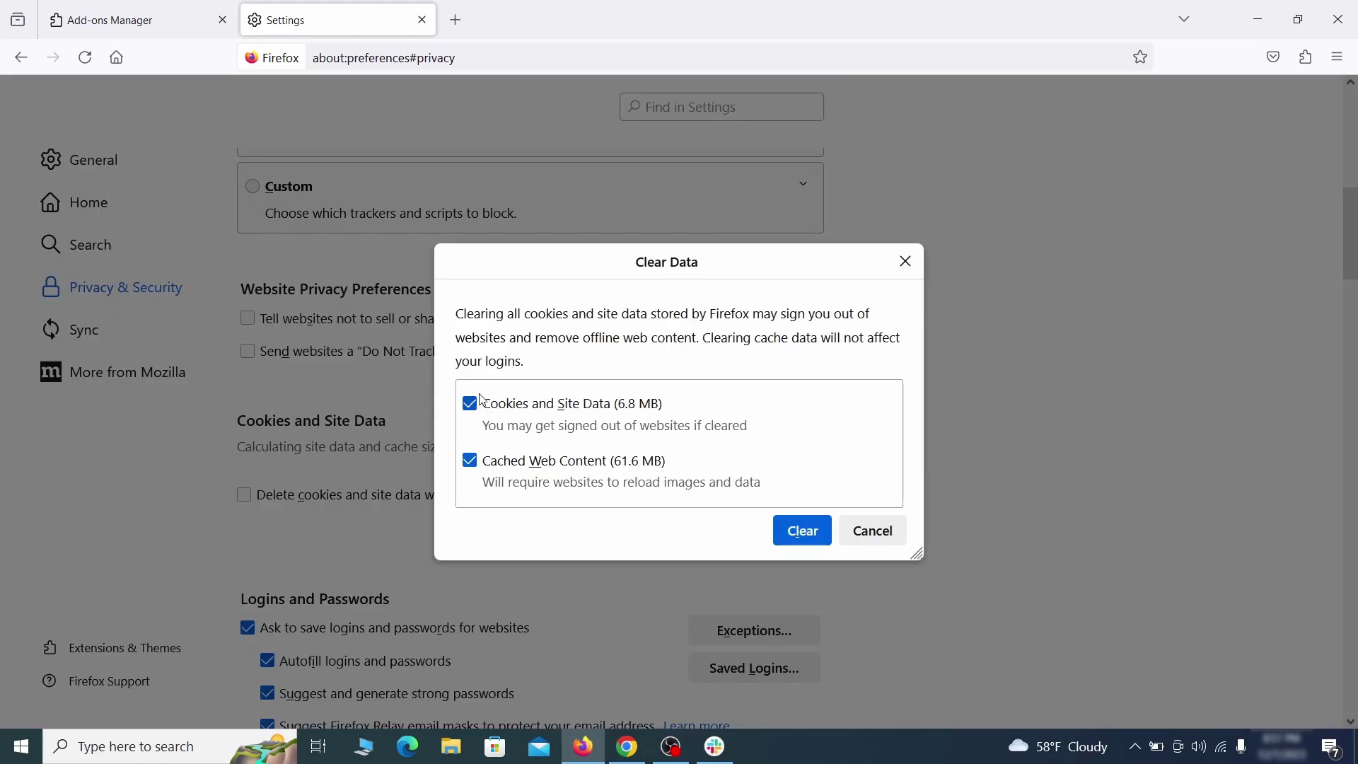
{"action": "left_click", "coordinate": [824, 536]}
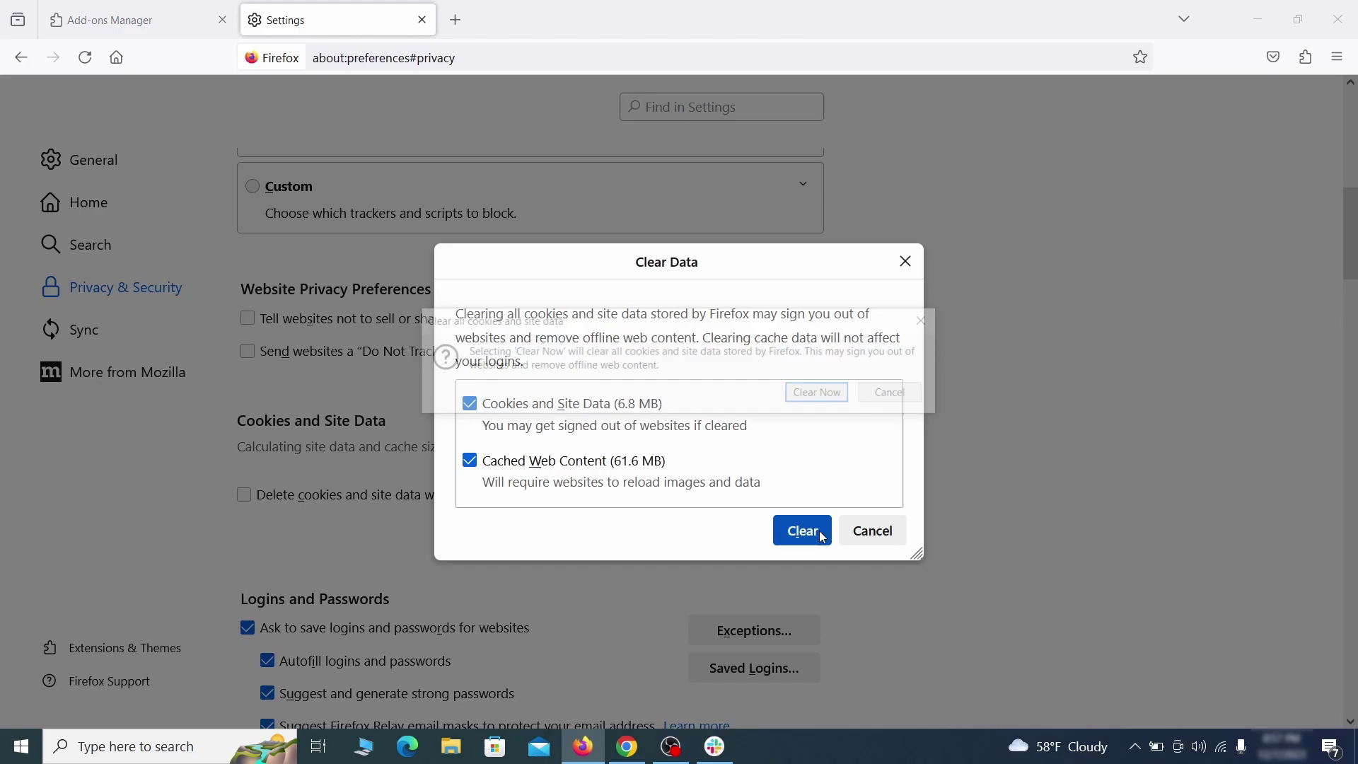
{"action": "left_click", "coordinate": [827, 396]}
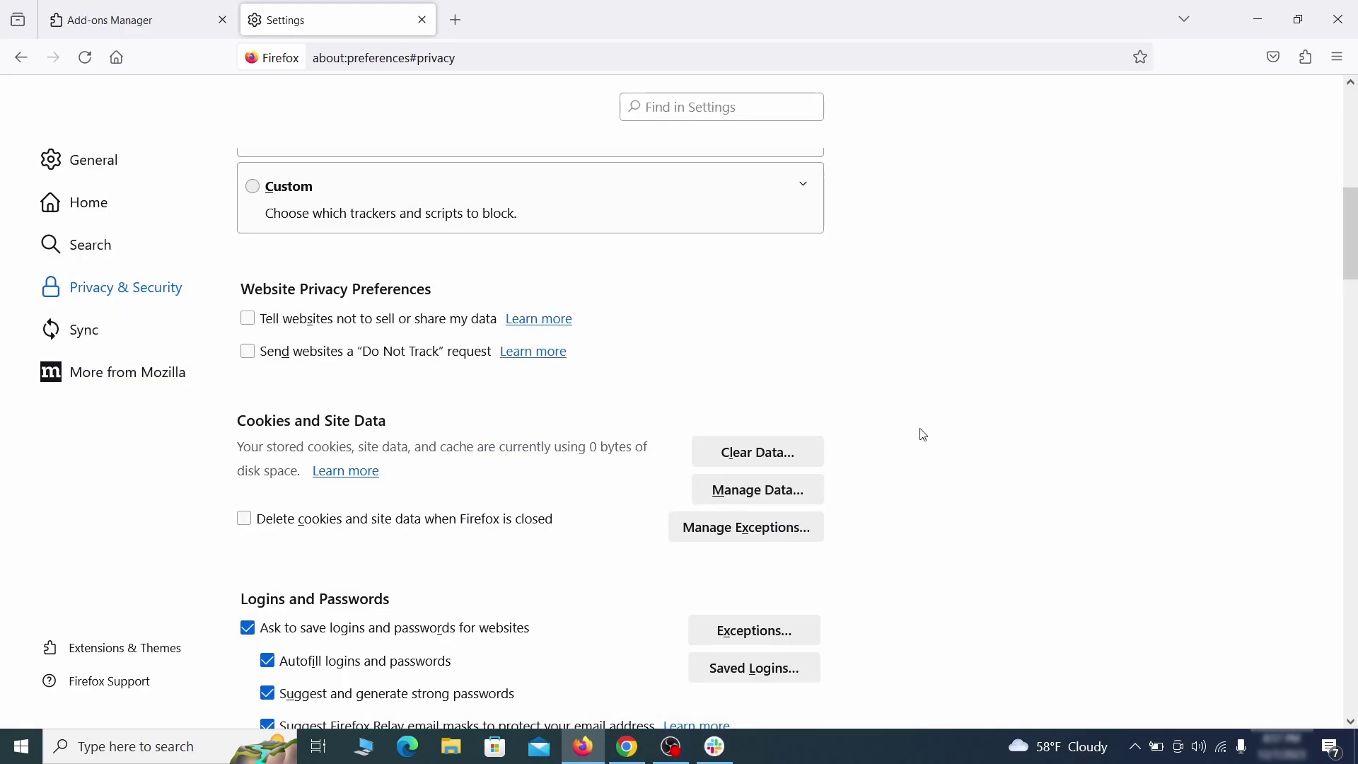
Step: Review which sites have permission to send notifications
{"action": "scroll", "coordinate": [923, 435], "scroll_direction": "down", "scroll_amount": 12}
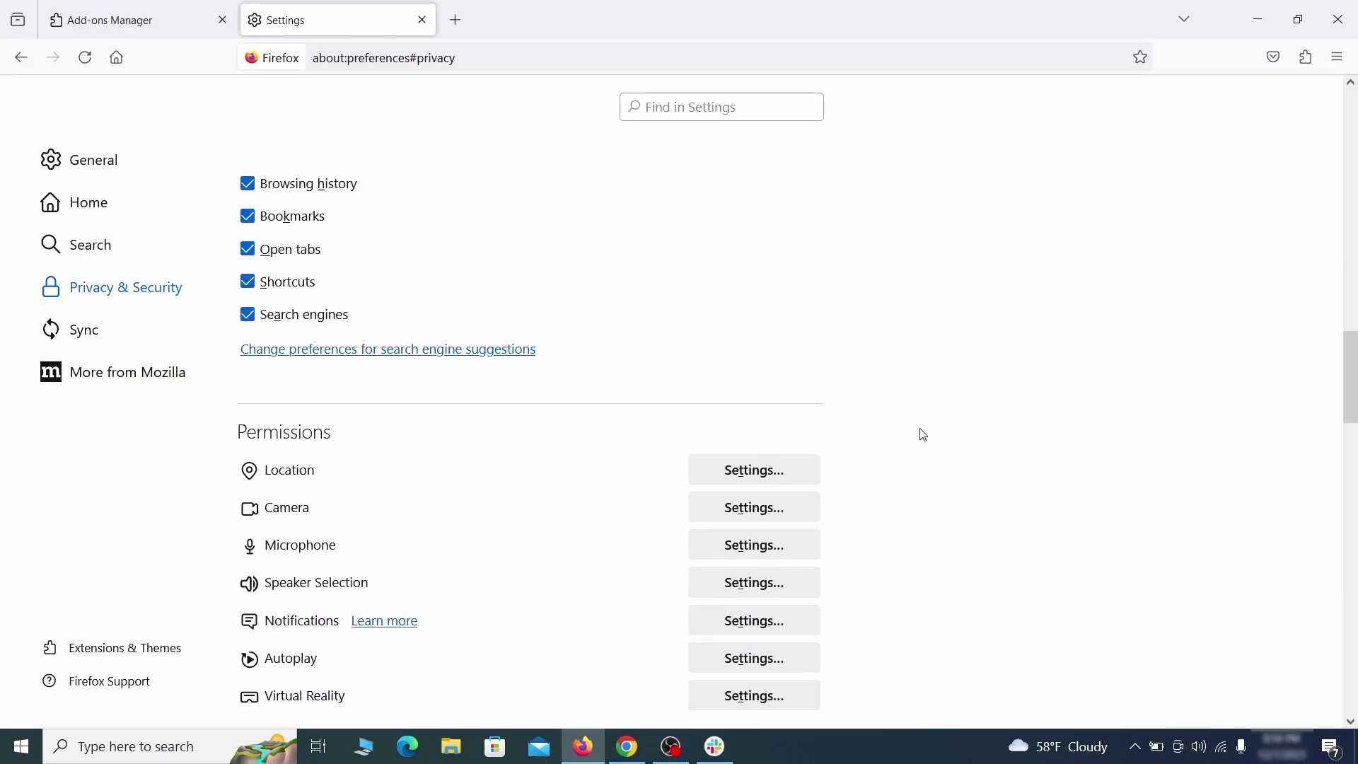
{"action": "scroll", "coordinate": [924, 435], "scroll_direction": "down", "scroll_amount": 2}
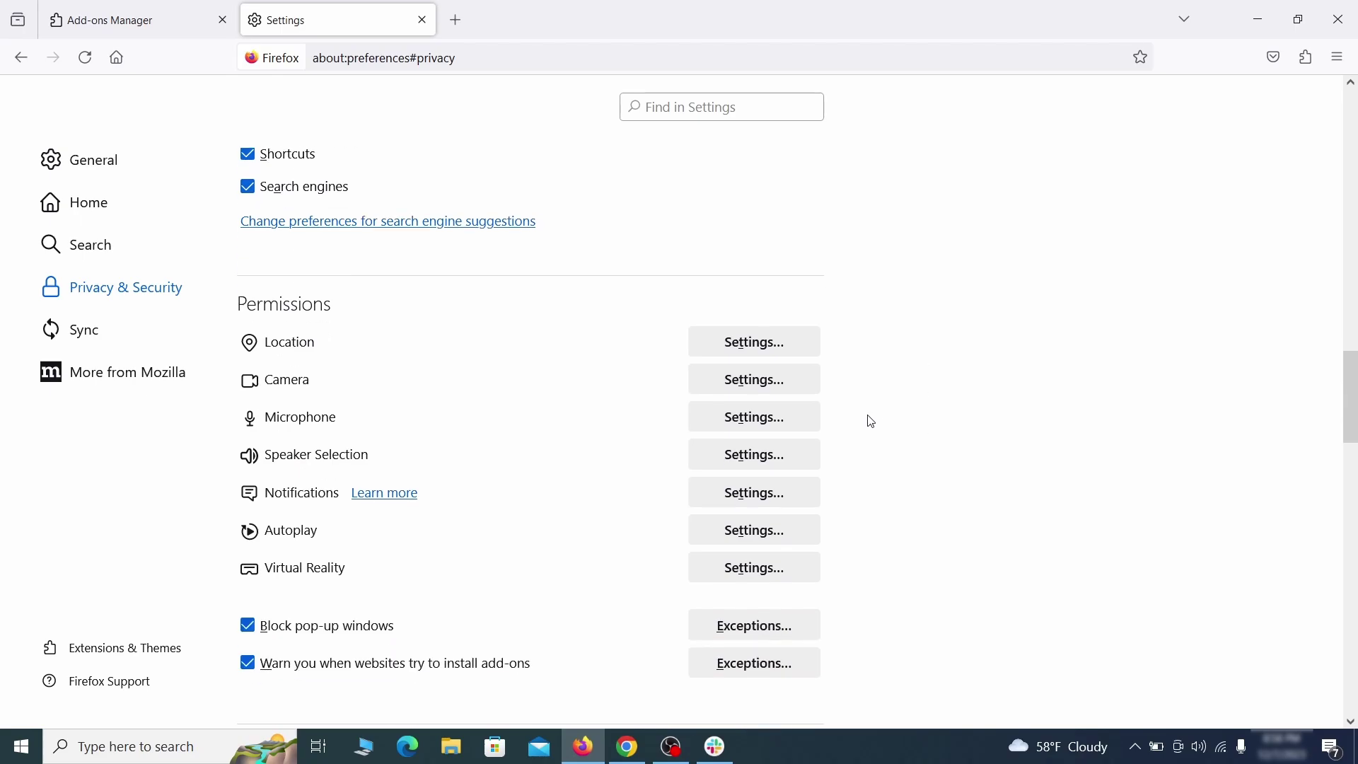
{"action": "left_click", "coordinate": [789, 505]}
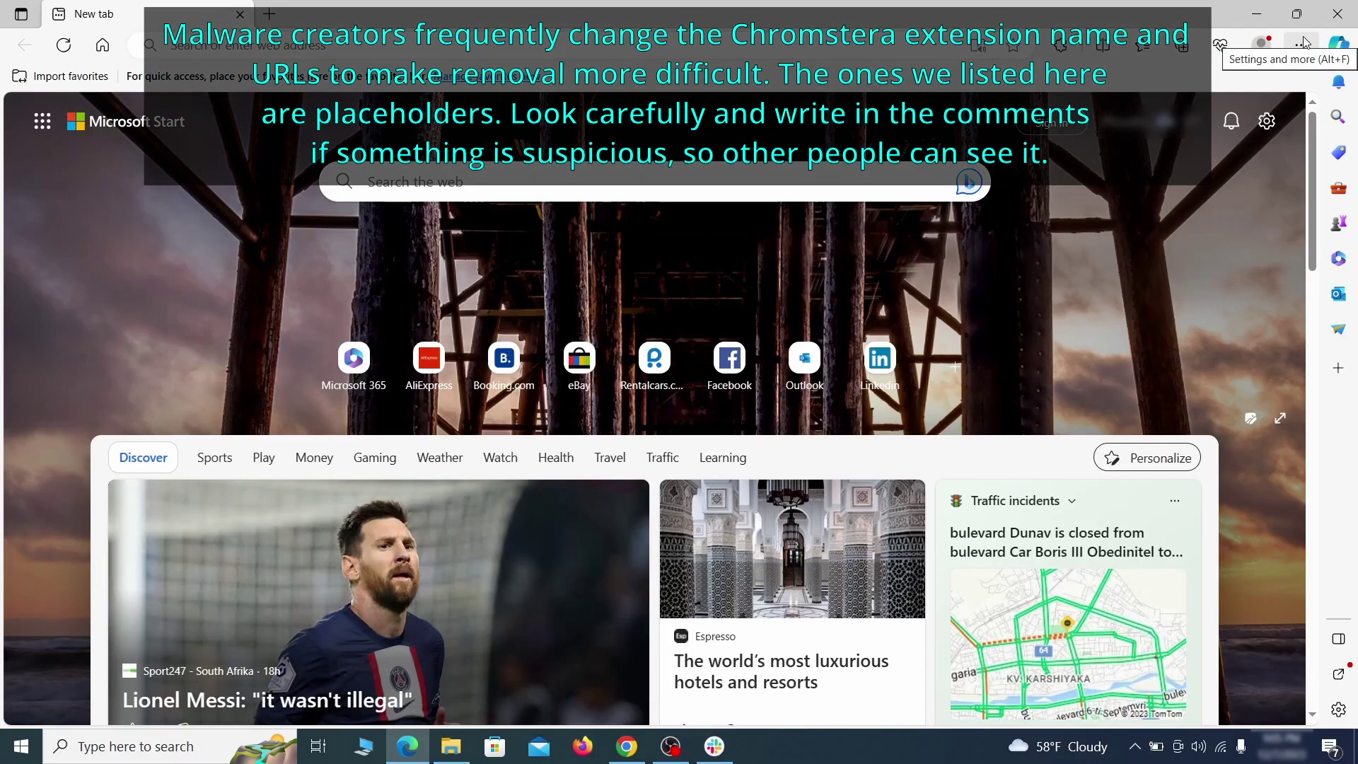
Step: In Edge's extension manager, switch off the Quidco Cashback Reminder extension and confirm its removal
{"action": "left_click", "coordinate": [1301, 47]}
{"action": "left_click", "coordinate": [1167, 311]}
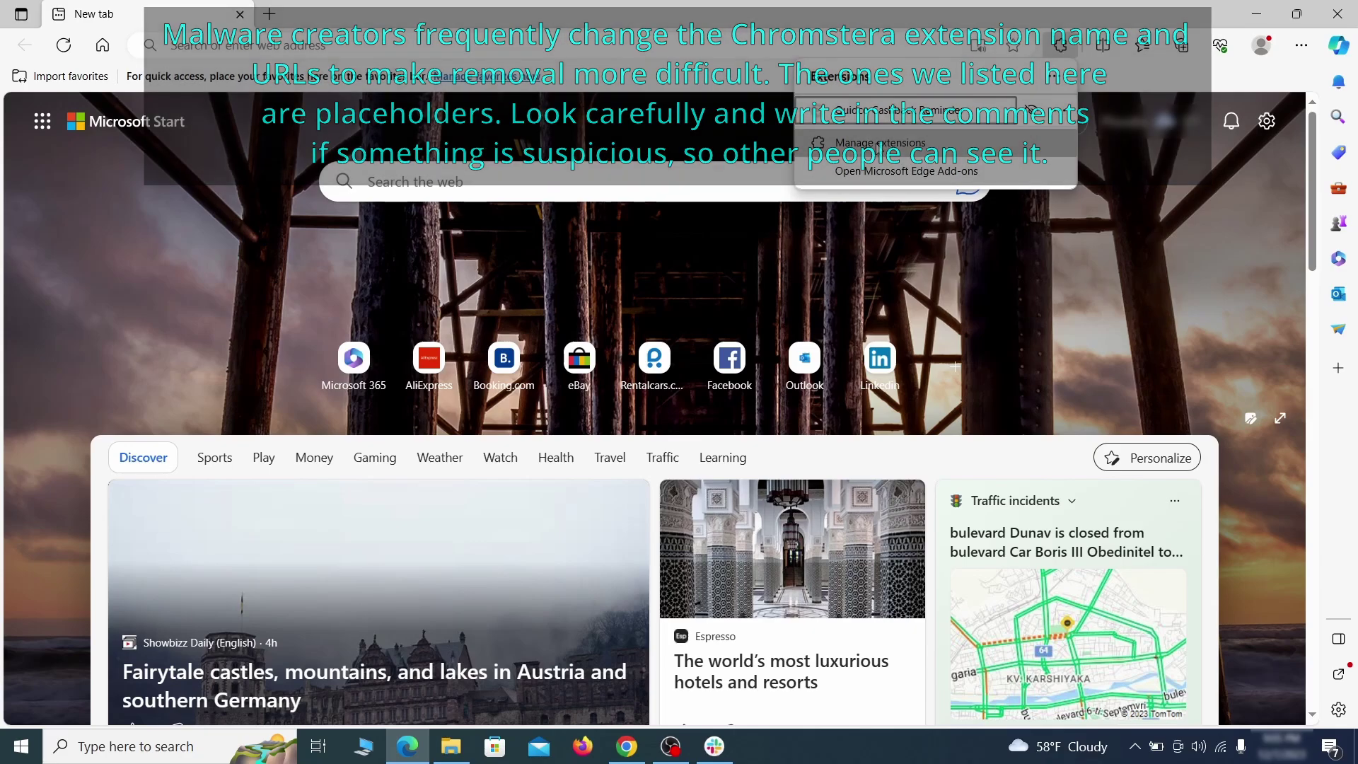
{"action": "left_click", "coordinate": [878, 145]}
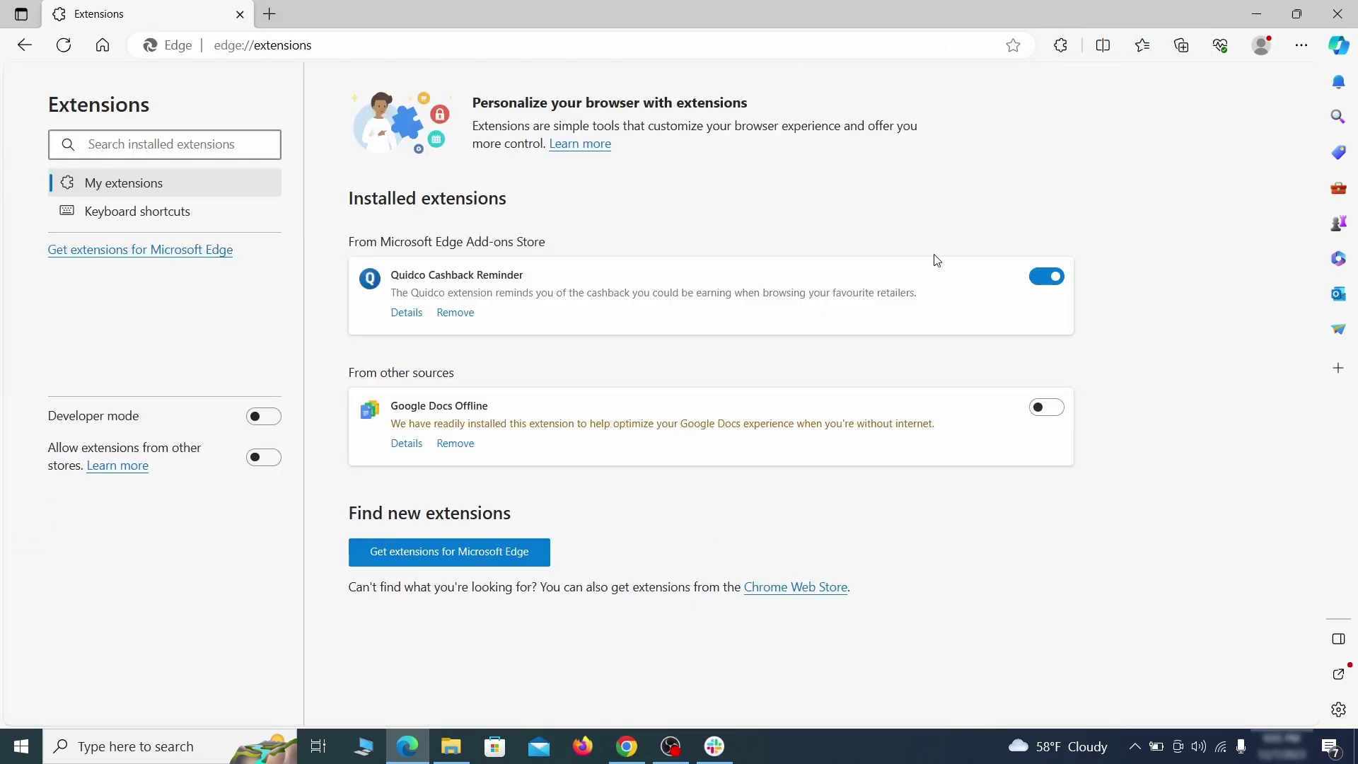
{"action": "left_click", "coordinate": [1048, 278]}
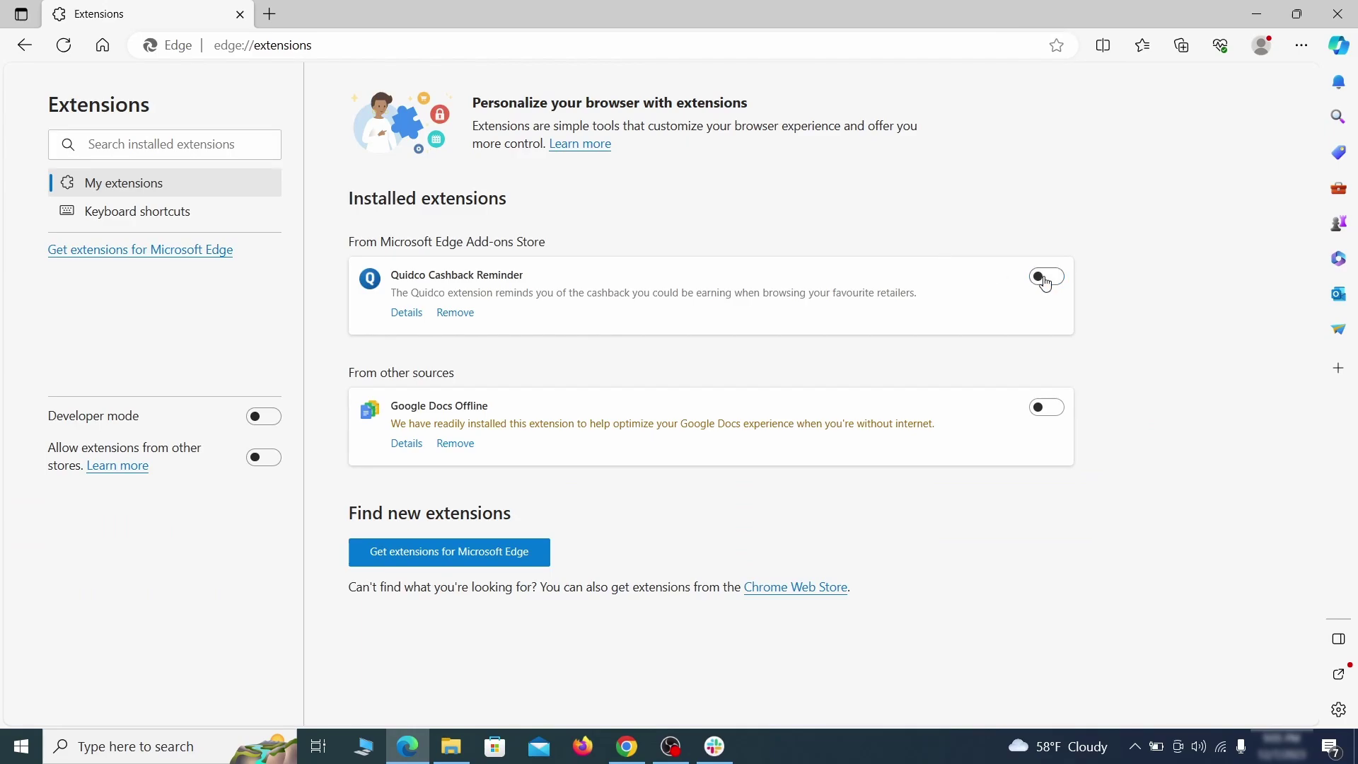
{"action": "left_click", "coordinate": [455, 314]}
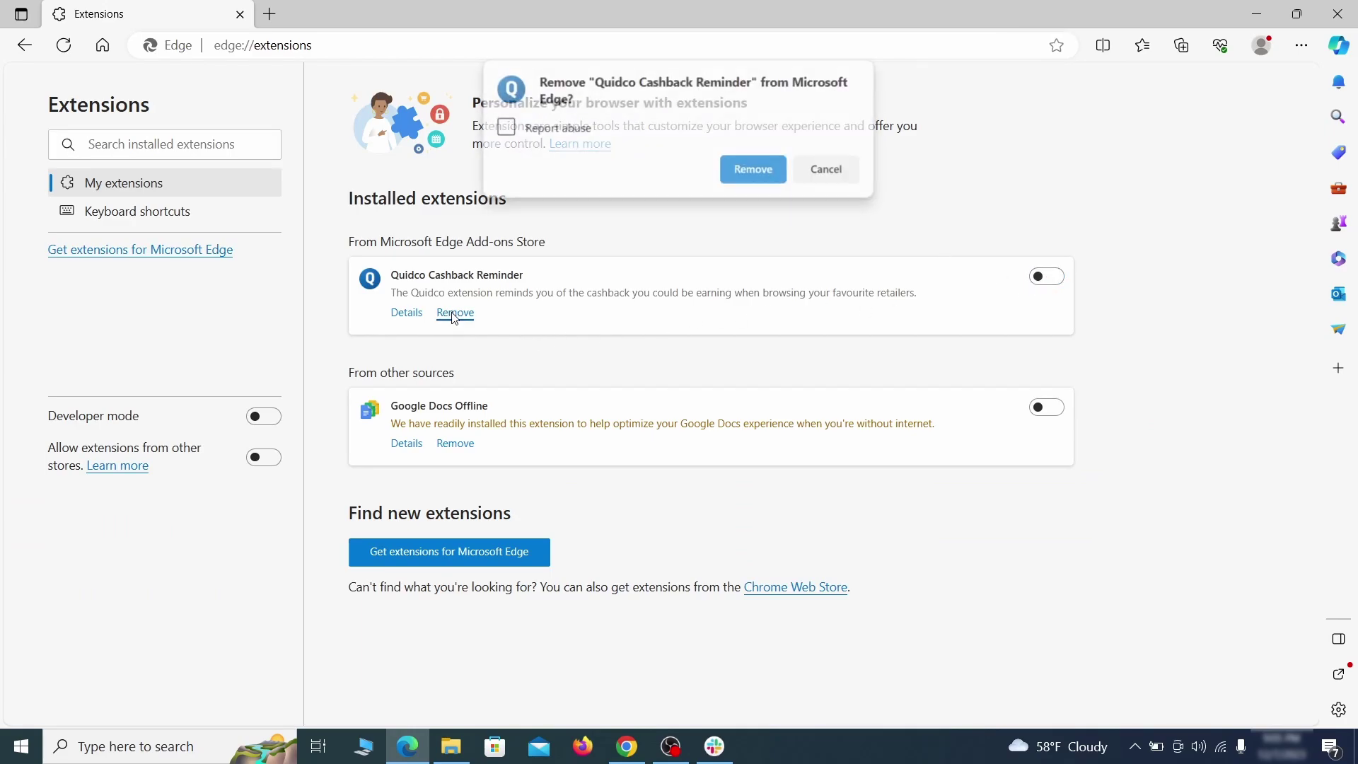
{"action": "left_click", "coordinate": [754, 170]}
Step: Clear the last hour's browsing data from Edge's Privacy, search, and services settings
{"action": "left_click", "coordinate": [1302, 45]}
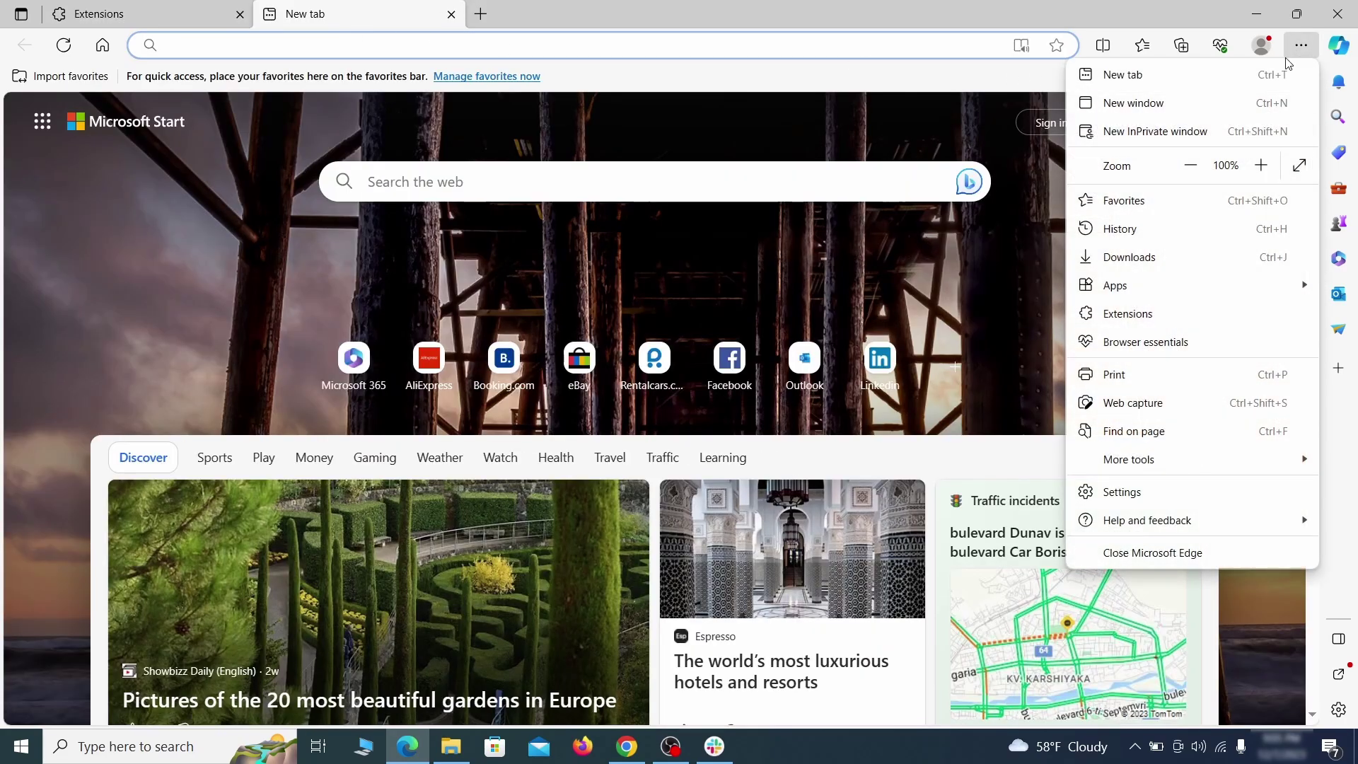
{"action": "left_click", "coordinate": [1128, 492]}
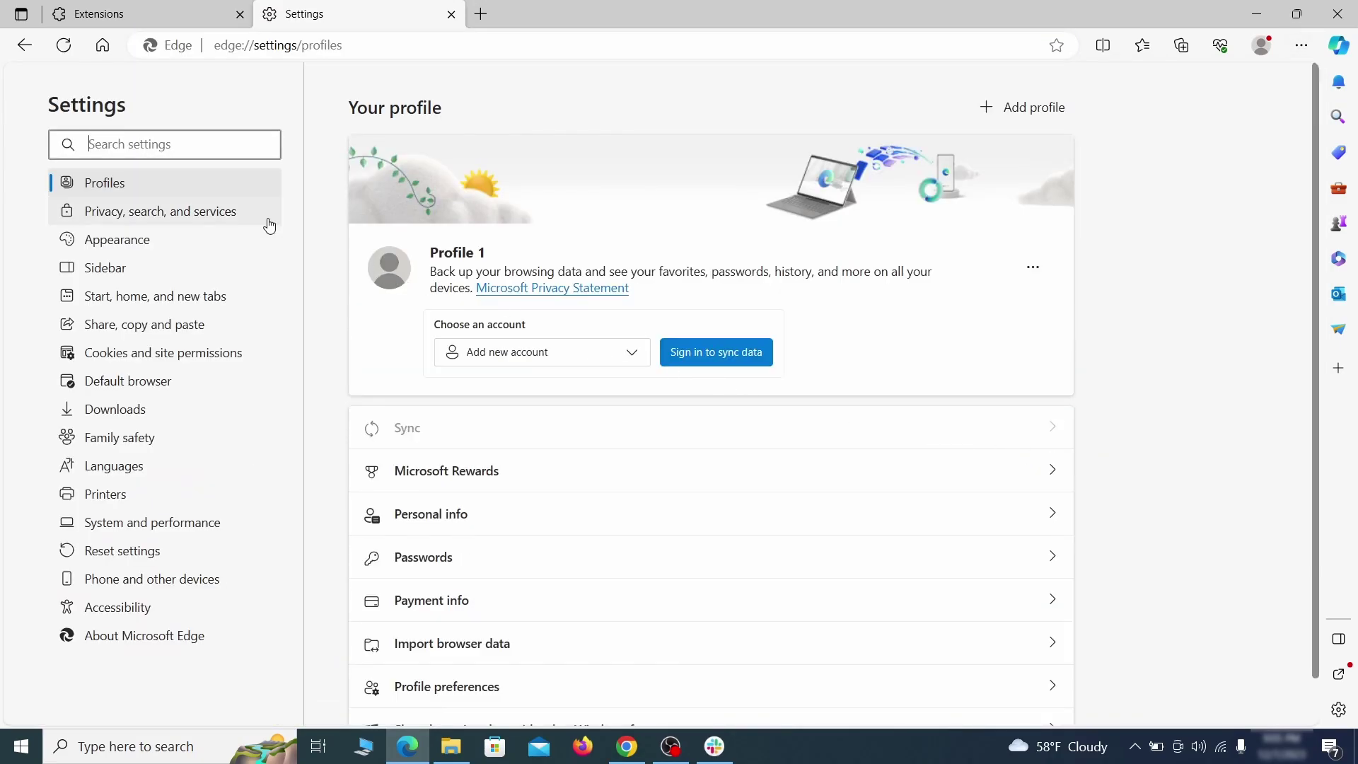
{"action": "left_click", "coordinate": [228, 215]}
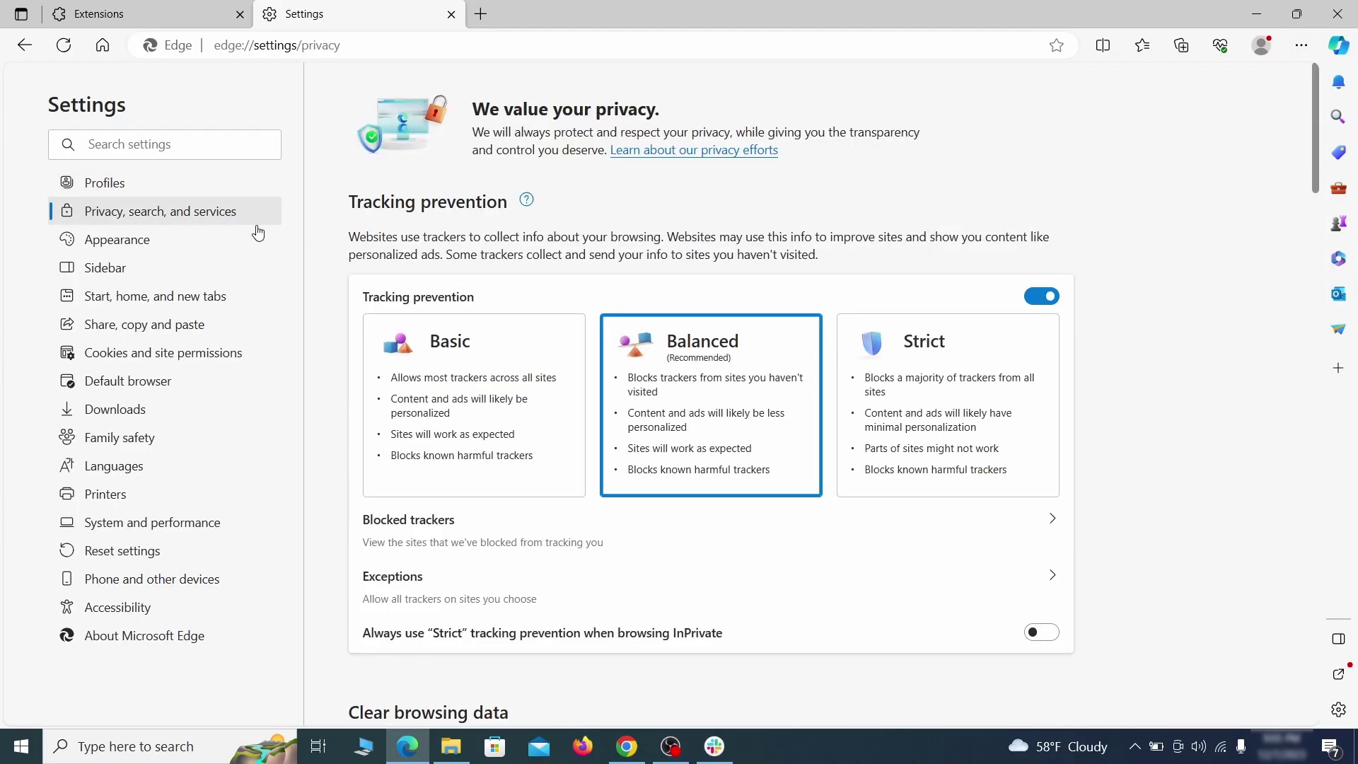
{"action": "scroll", "coordinate": [736, 434], "scroll_direction": "down", "scroll_amount": 4}
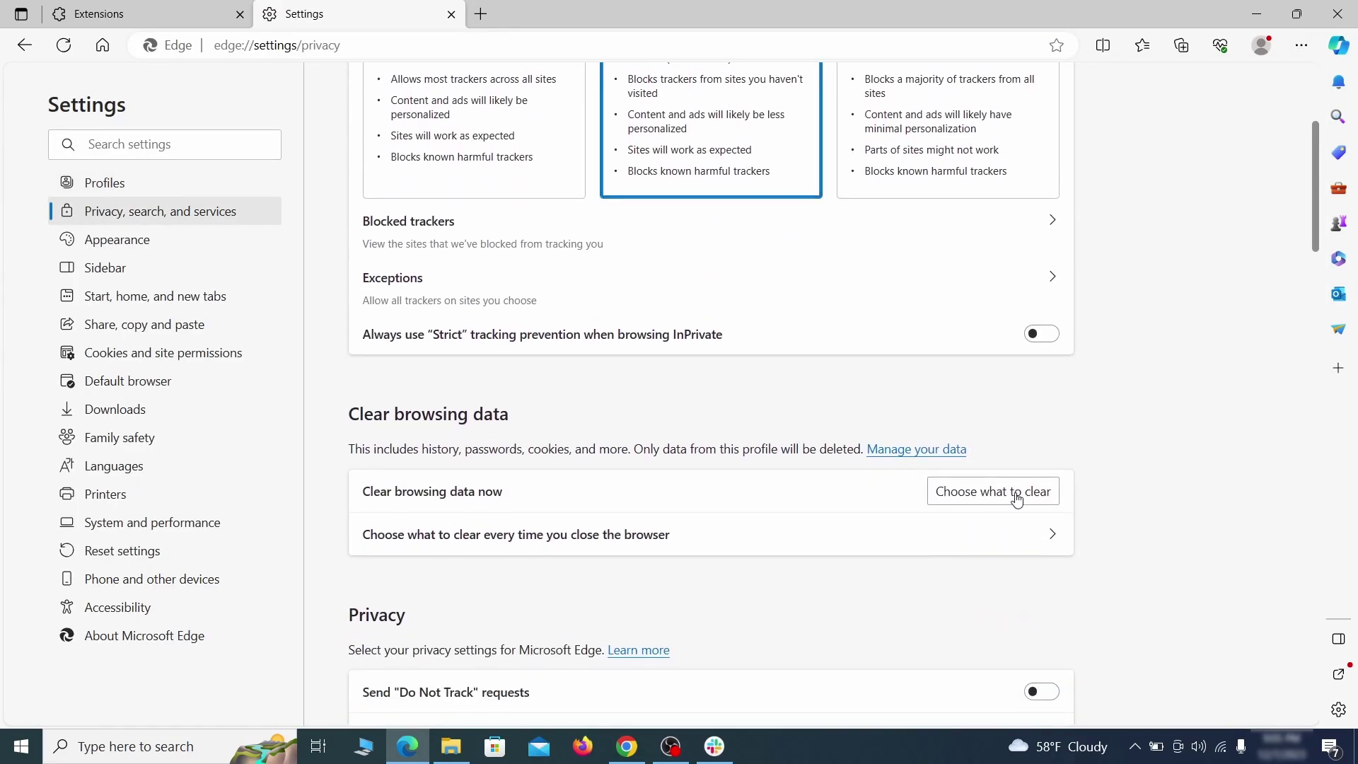
{"action": "left_click", "coordinate": [1017, 492]}
{"action": "scroll", "coordinate": [561, 404], "scroll_direction": "down", "scroll_amount": 5}
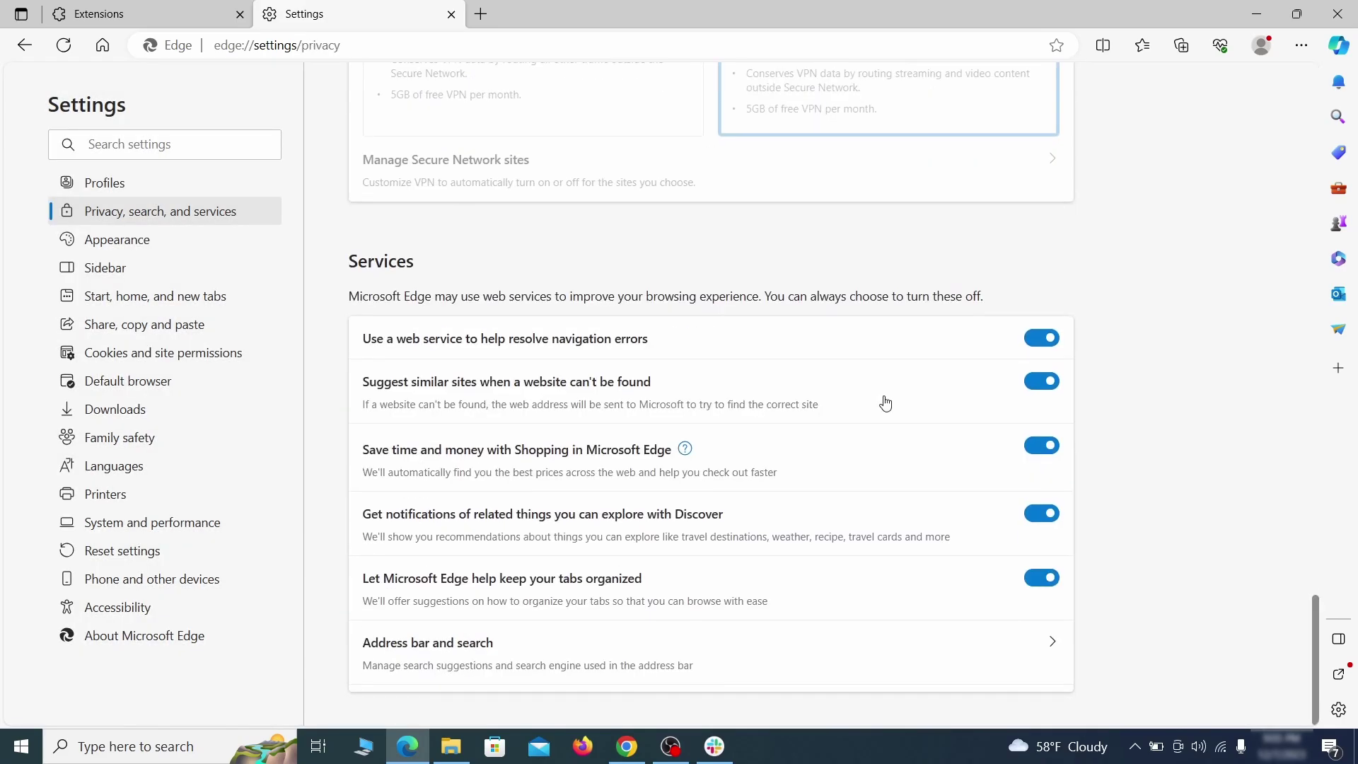
Step: Change the address-bar search engine from Yahoo! to Google
{"action": "left_click", "coordinate": [776, 670]}
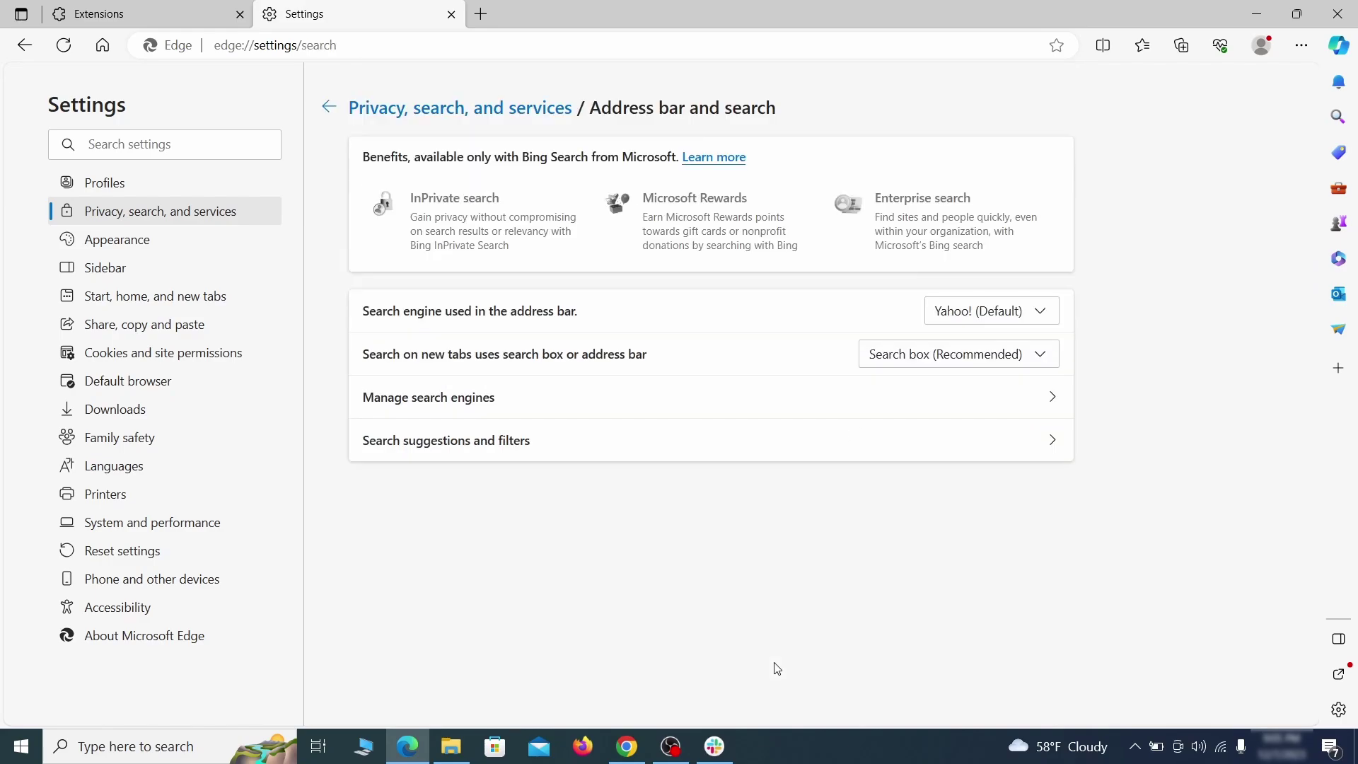
{"action": "left_click", "coordinate": [1047, 314]}
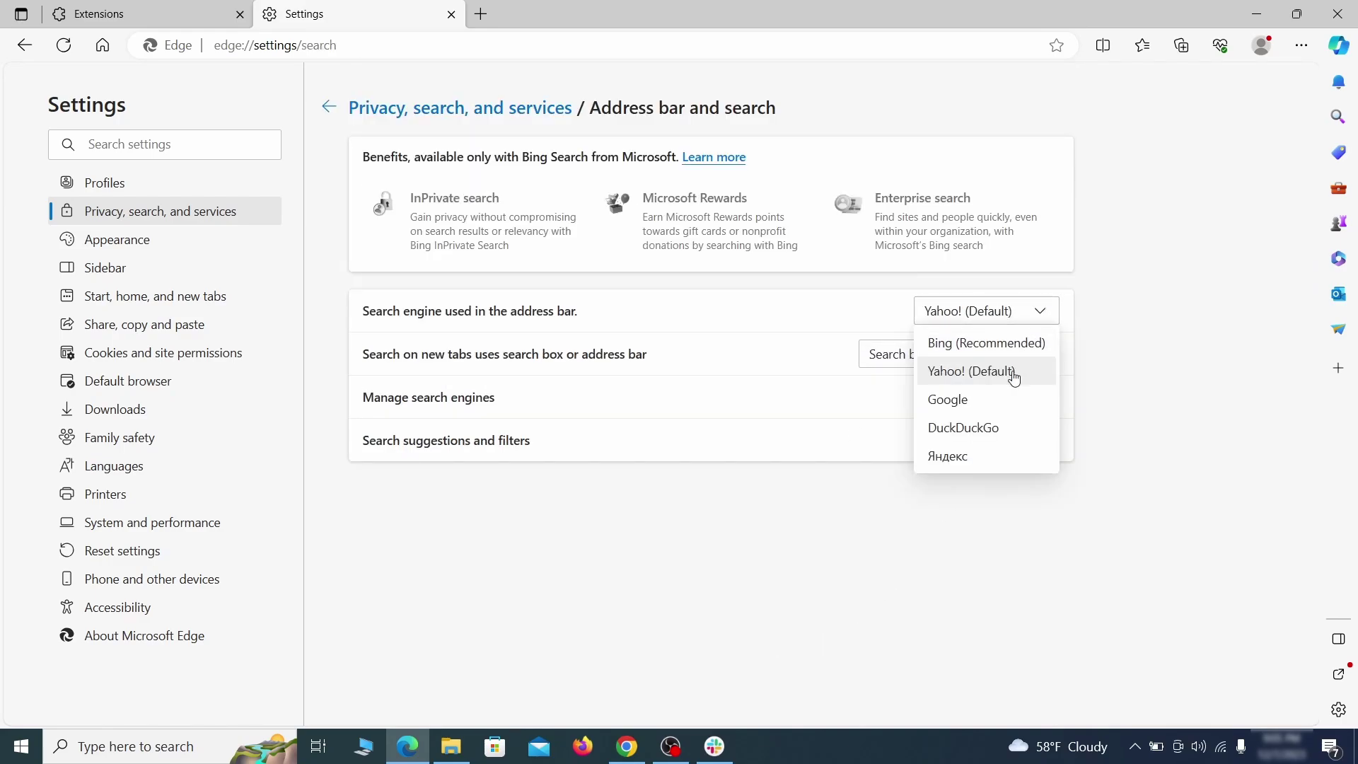
{"action": "left_click", "coordinate": [1007, 397]}
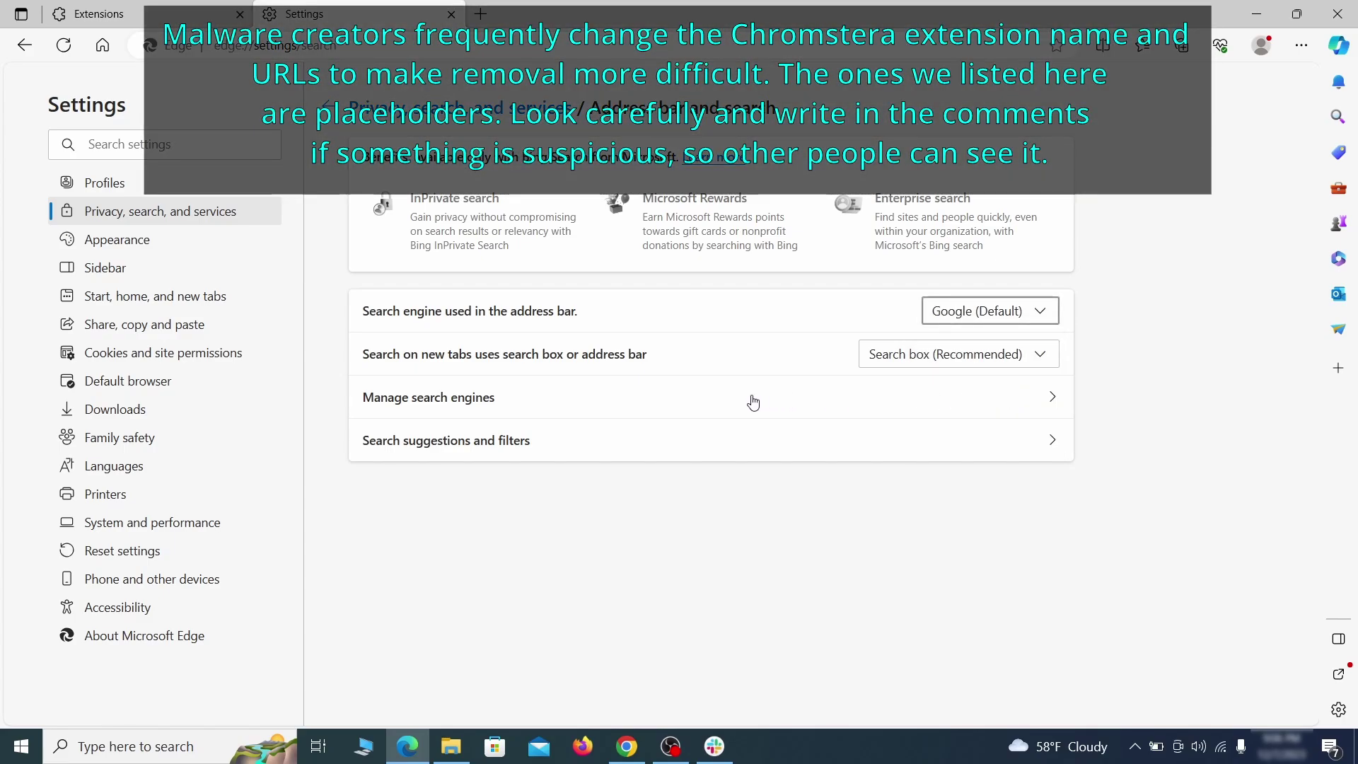
Step: Delete ExampleRougeURL.com from Edge's list of search engines
{"action": "left_click", "coordinate": [522, 403]}
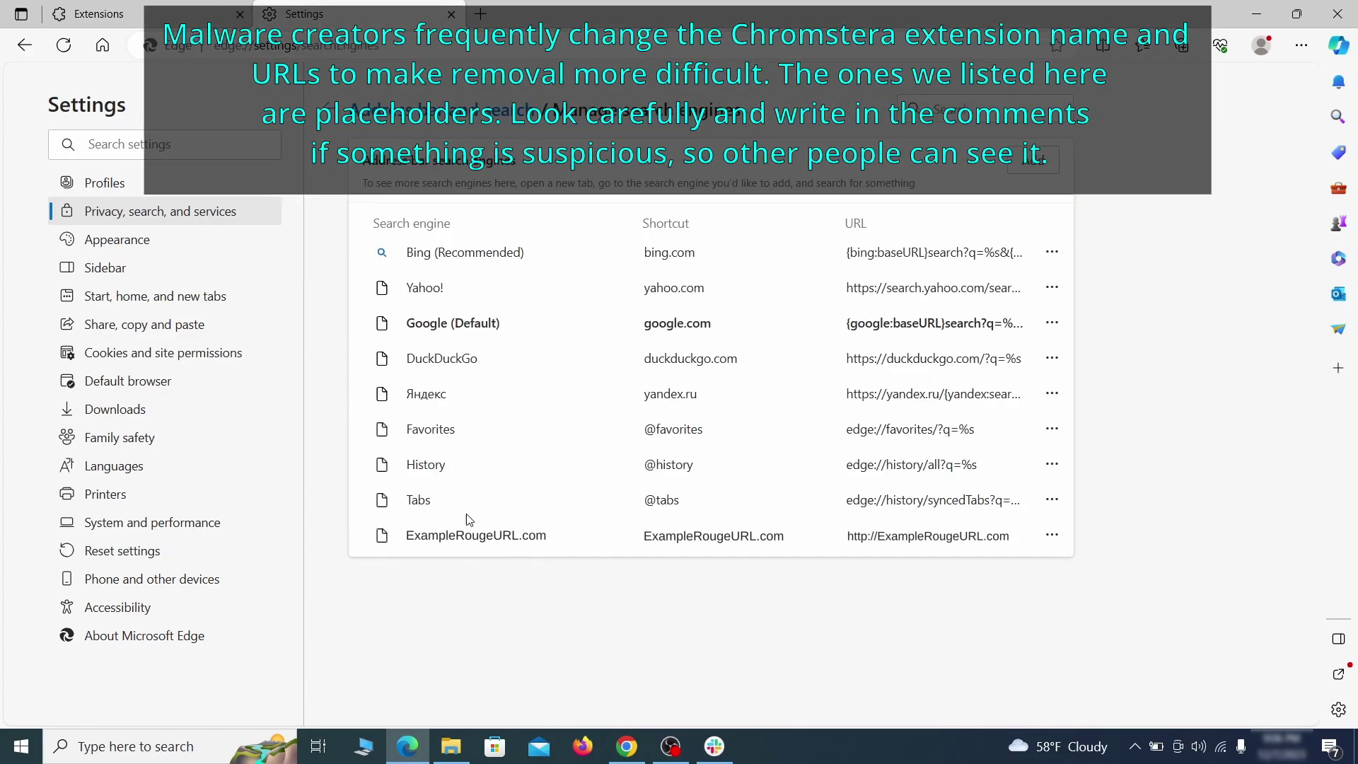
{"action": "left_click", "coordinate": [1052, 535]}
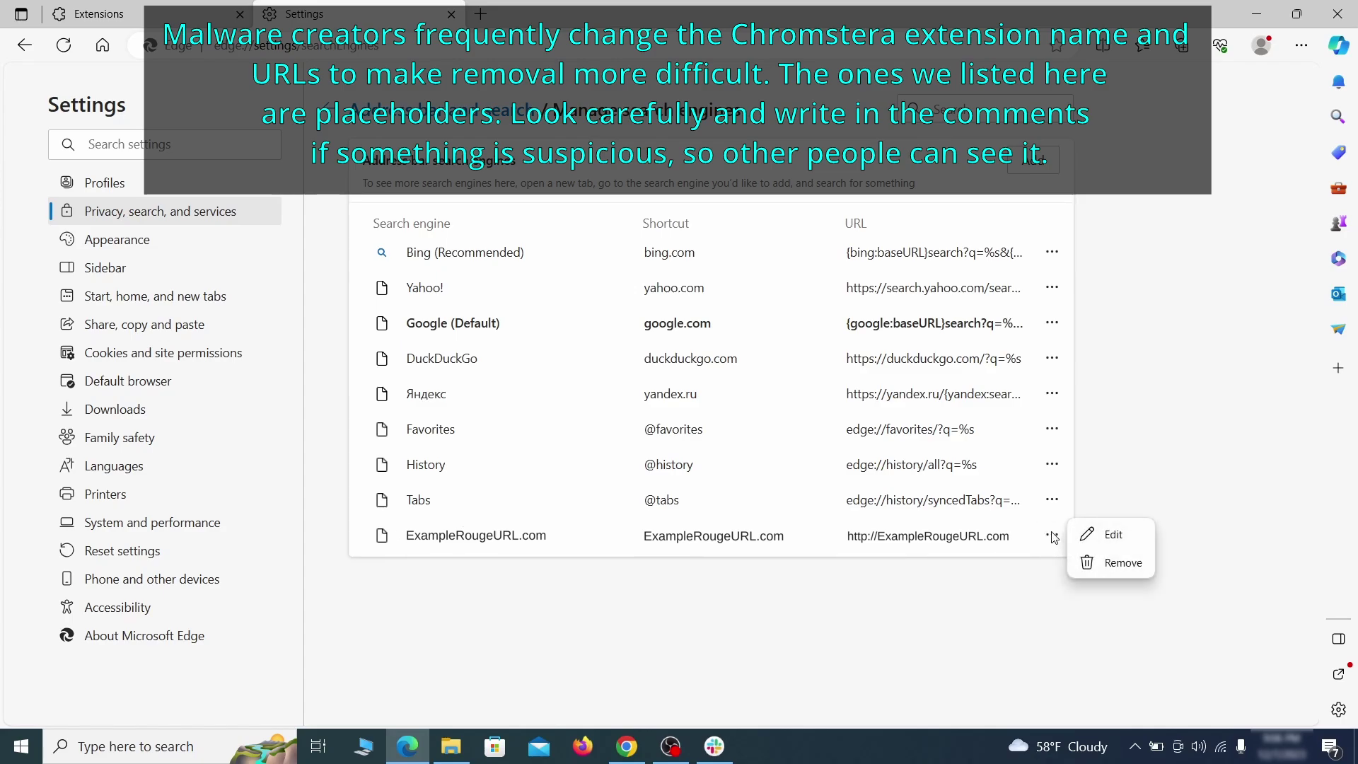
{"action": "left_click", "coordinate": [1125, 564]}
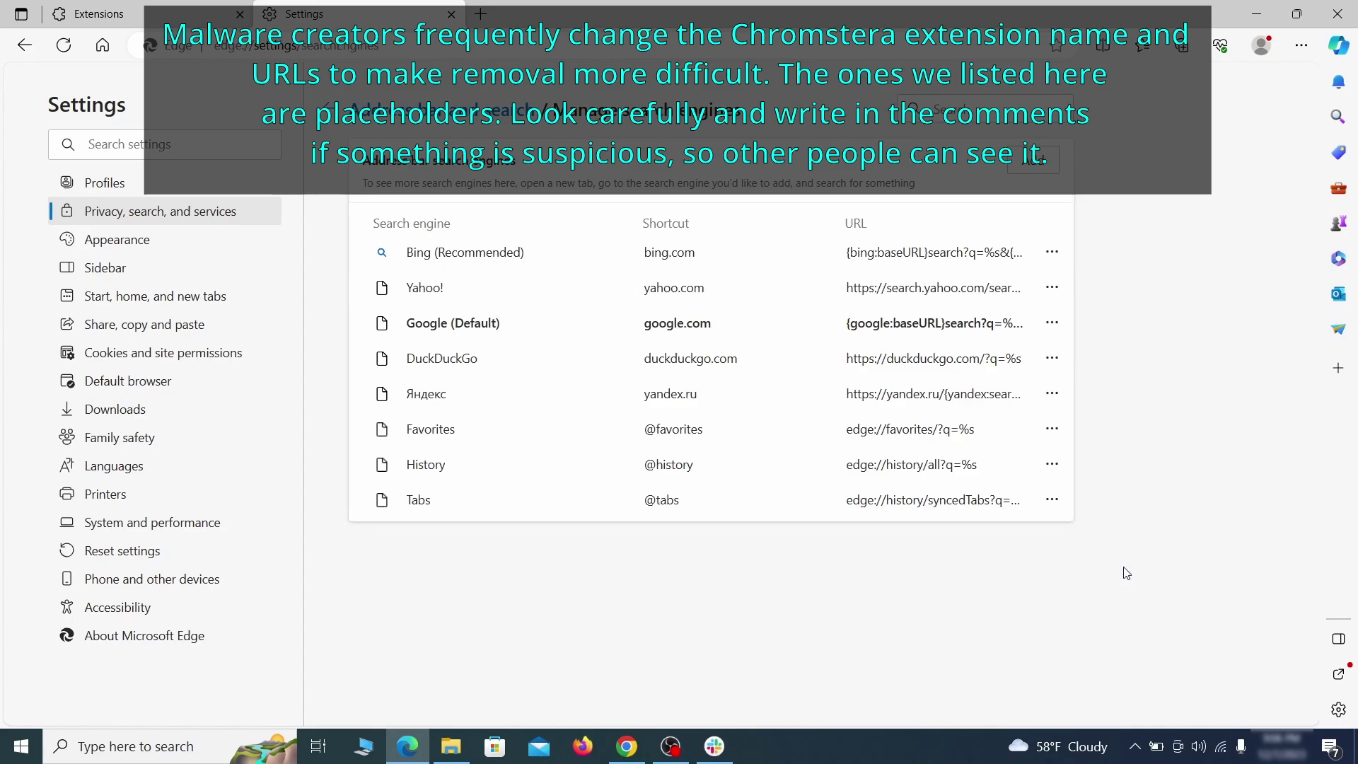
Step: Delete the ExampleRougeURL.com startup page, clear the home button address, and select New tab page
{"action": "left_click", "coordinate": [171, 296]}
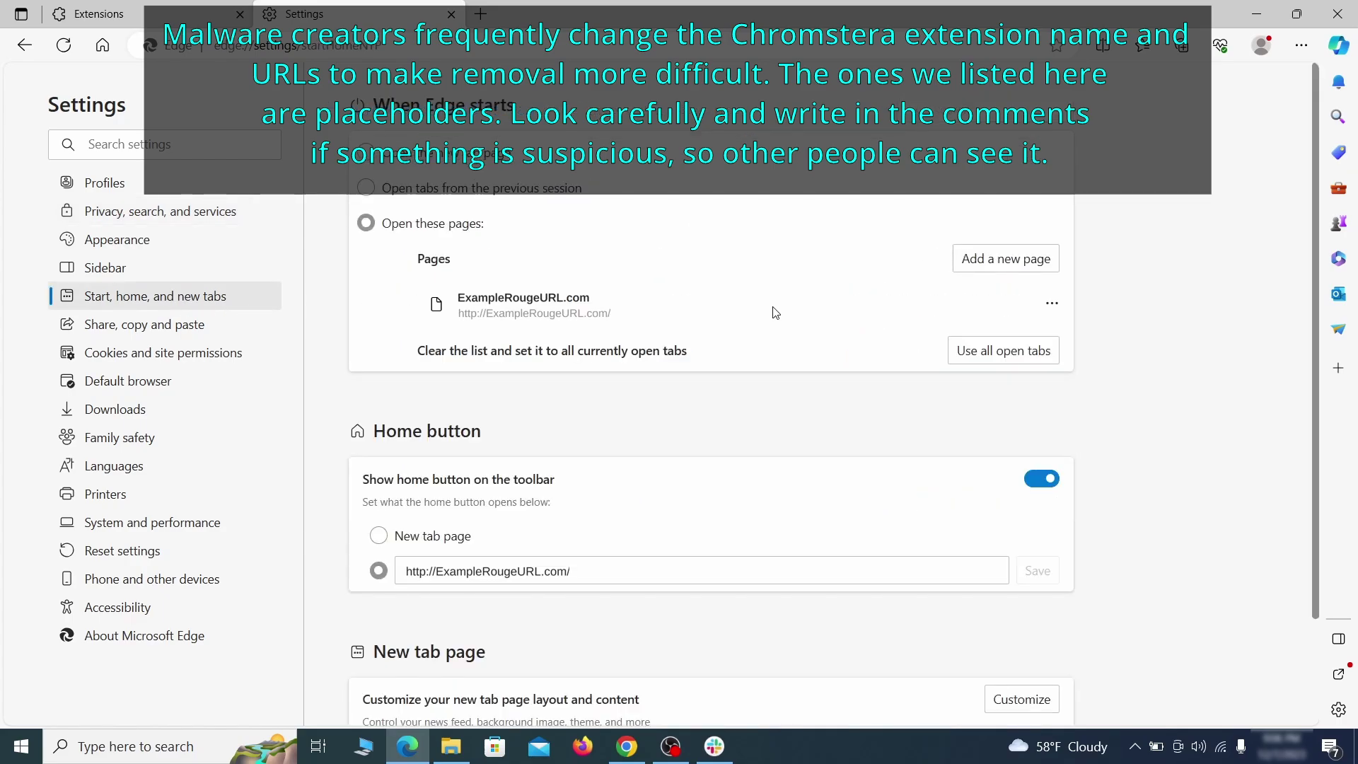
{"action": "left_click", "coordinate": [1052, 304]}
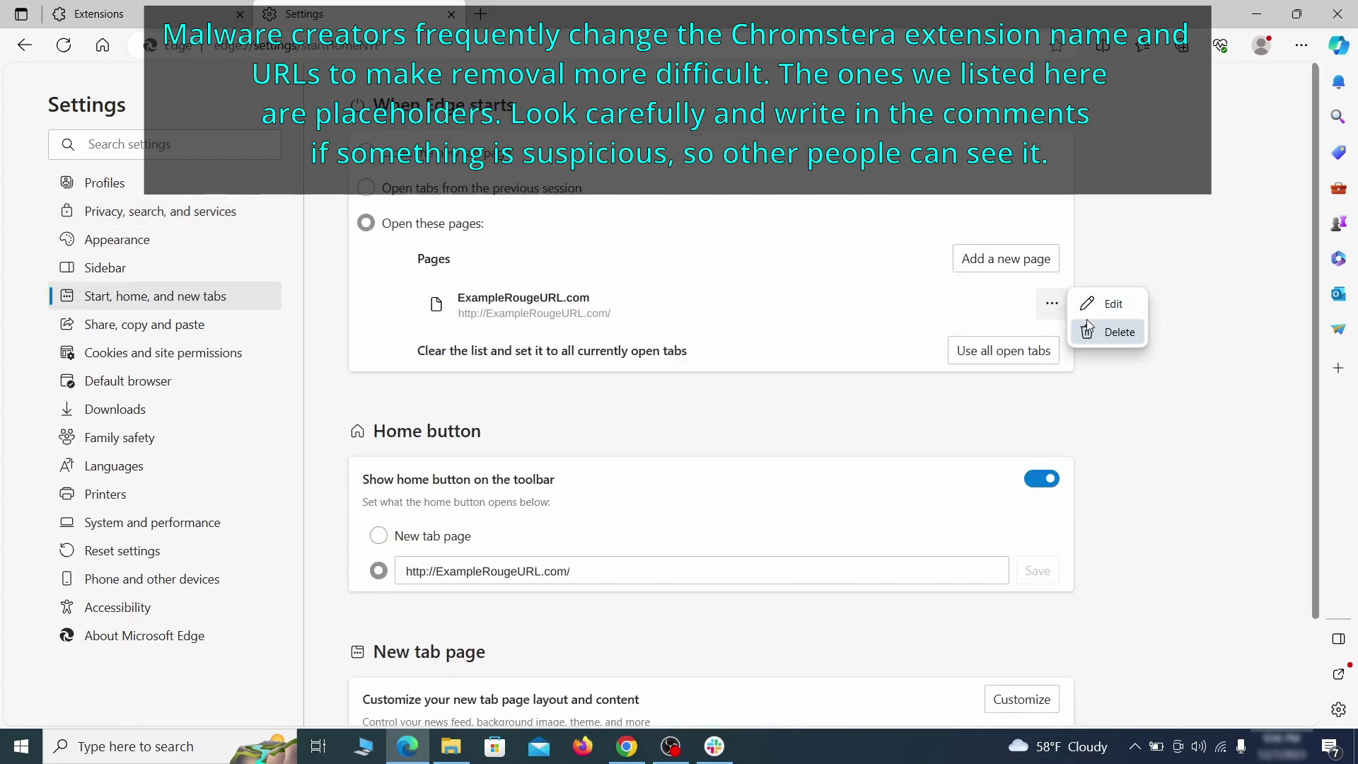
{"action": "left_click", "coordinate": [1107, 333]}
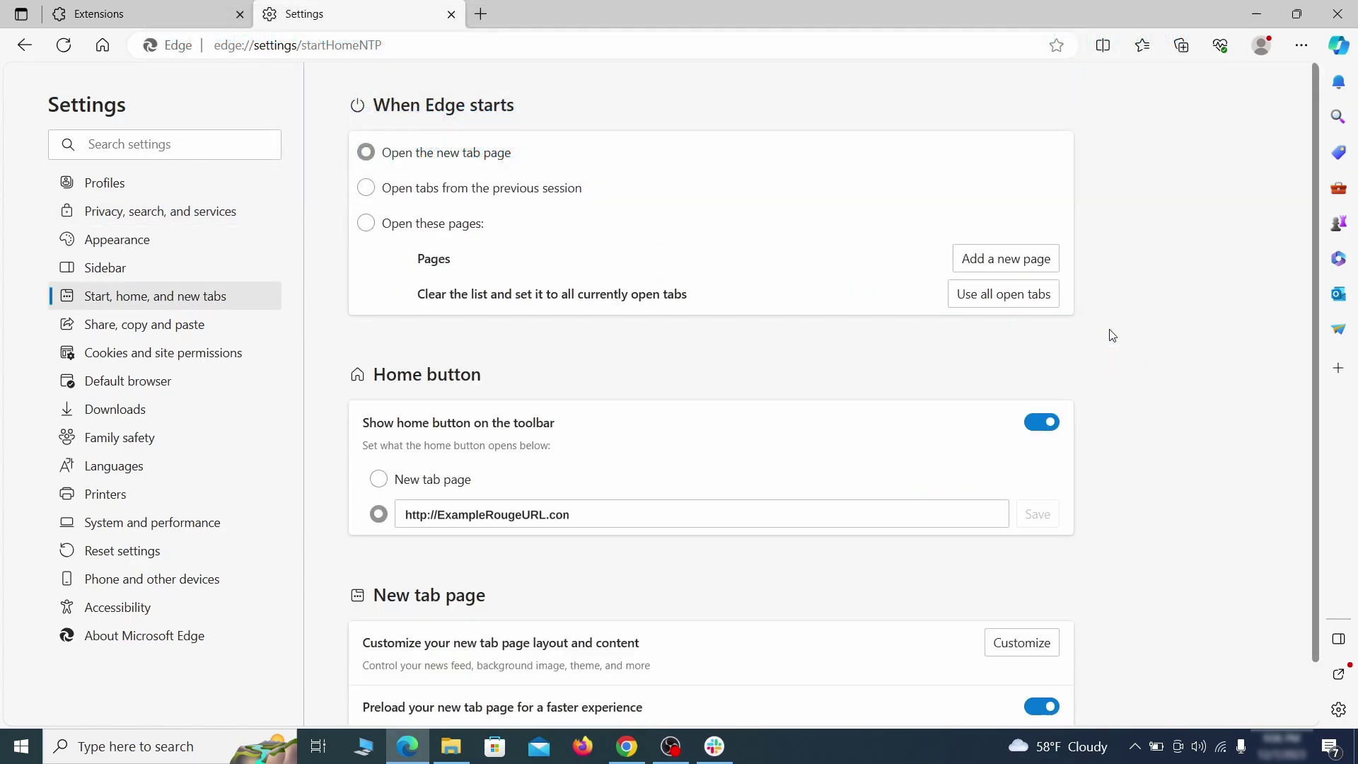
{"action": "triple_click", "coordinate": [590, 508]}
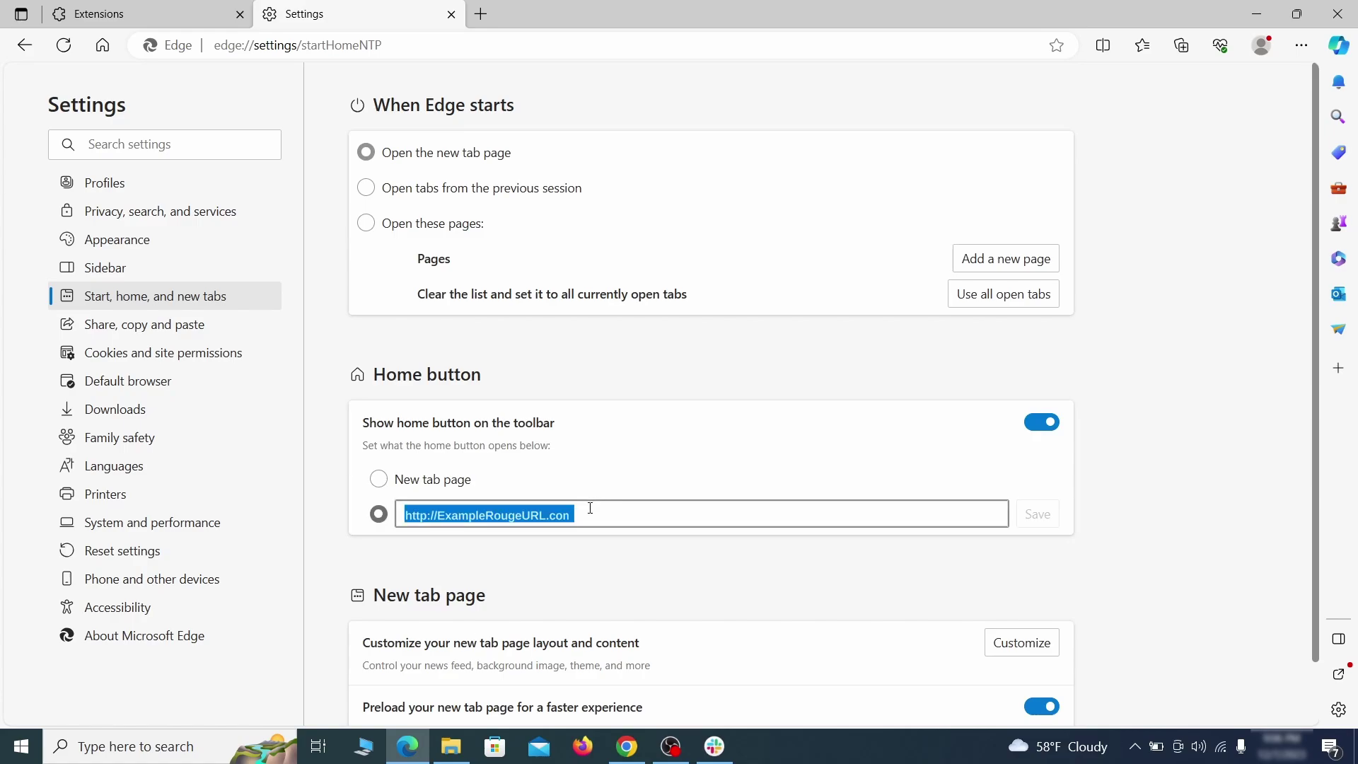
{"action": "key", "text": "BackSpace"}
{"action": "left_click", "coordinate": [379, 479]}
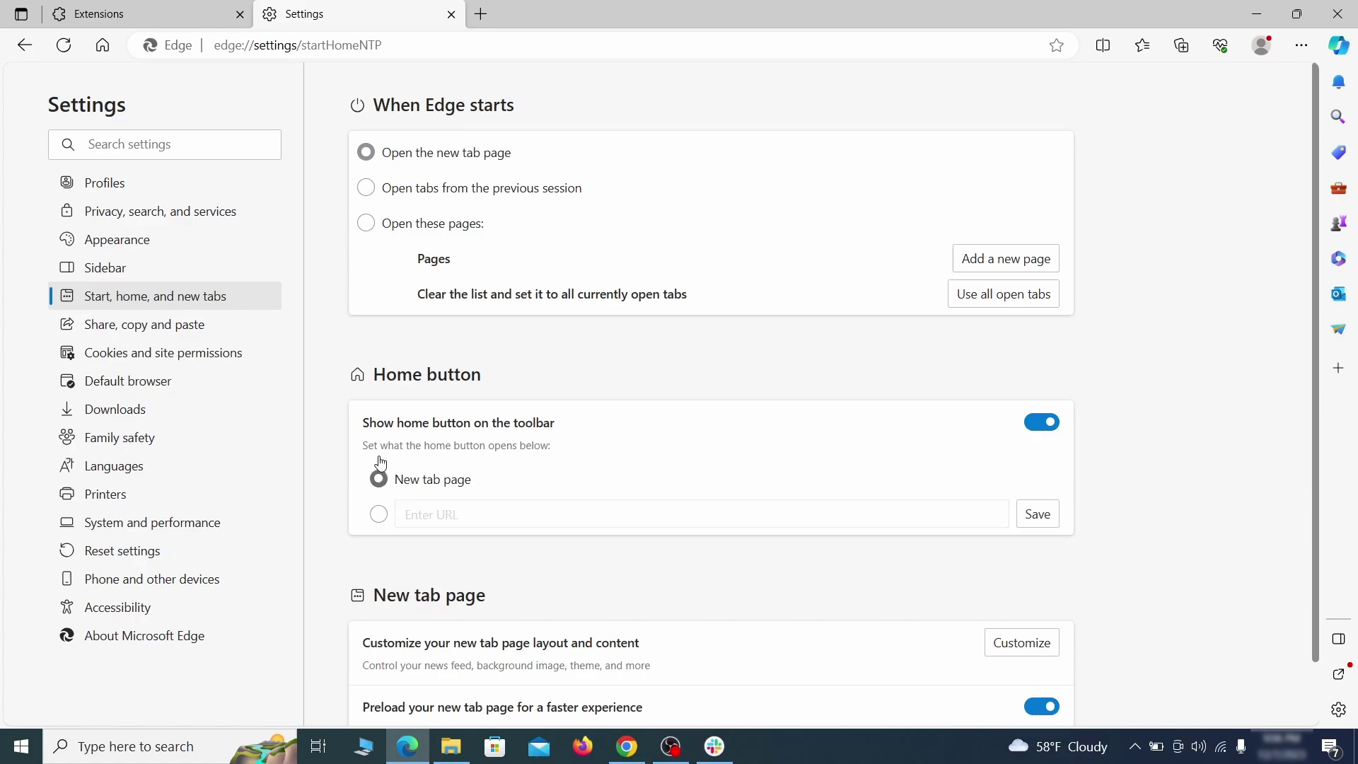
Step: In Cookies and site permissions > Notifications, remove ExampleRougeURL.com from the Allow list
{"action": "left_click", "coordinate": [366, 189]}
{"action": "left_click", "coordinate": [248, 352]}
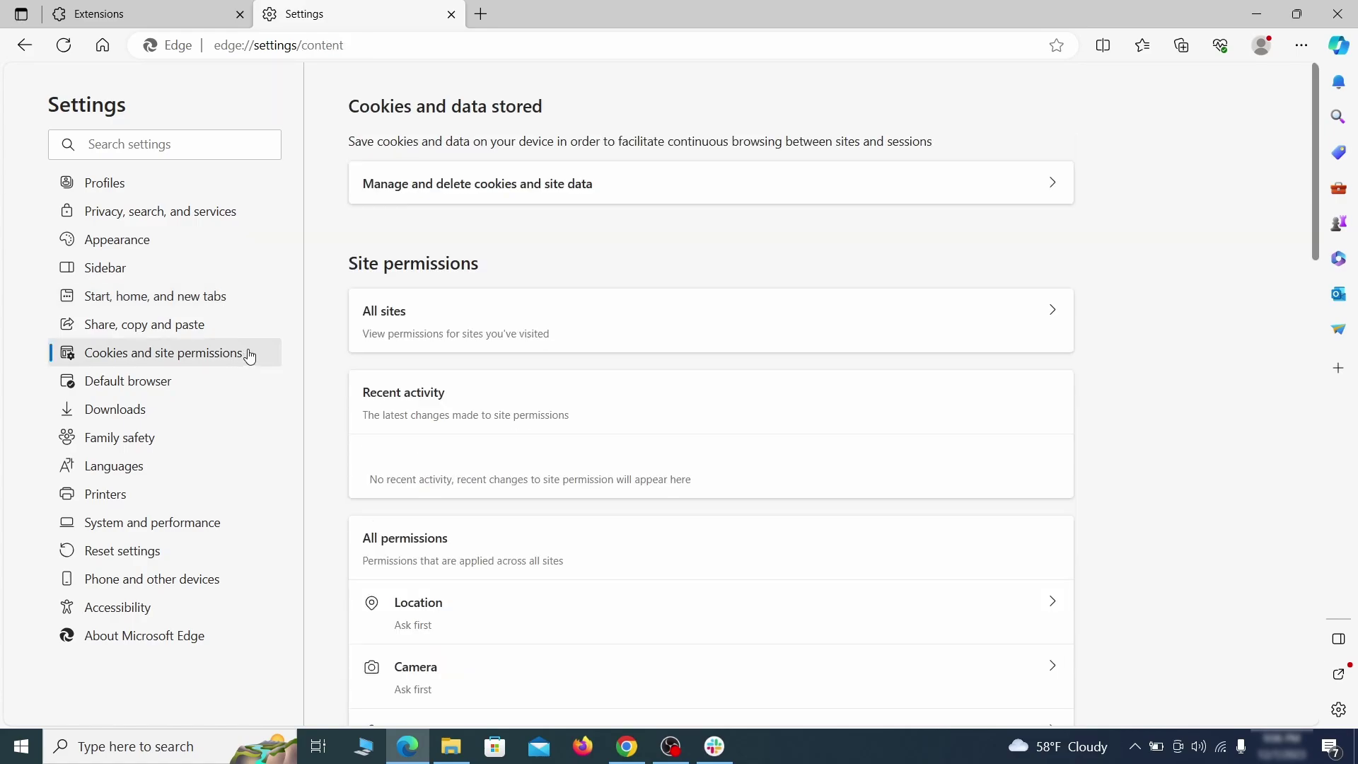
{"action": "scroll", "coordinate": [654, 366], "scroll_direction": "down", "scroll_amount": 1}
{"action": "scroll", "coordinate": [657, 368], "scroll_direction": "down", "scroll_amount": 6}
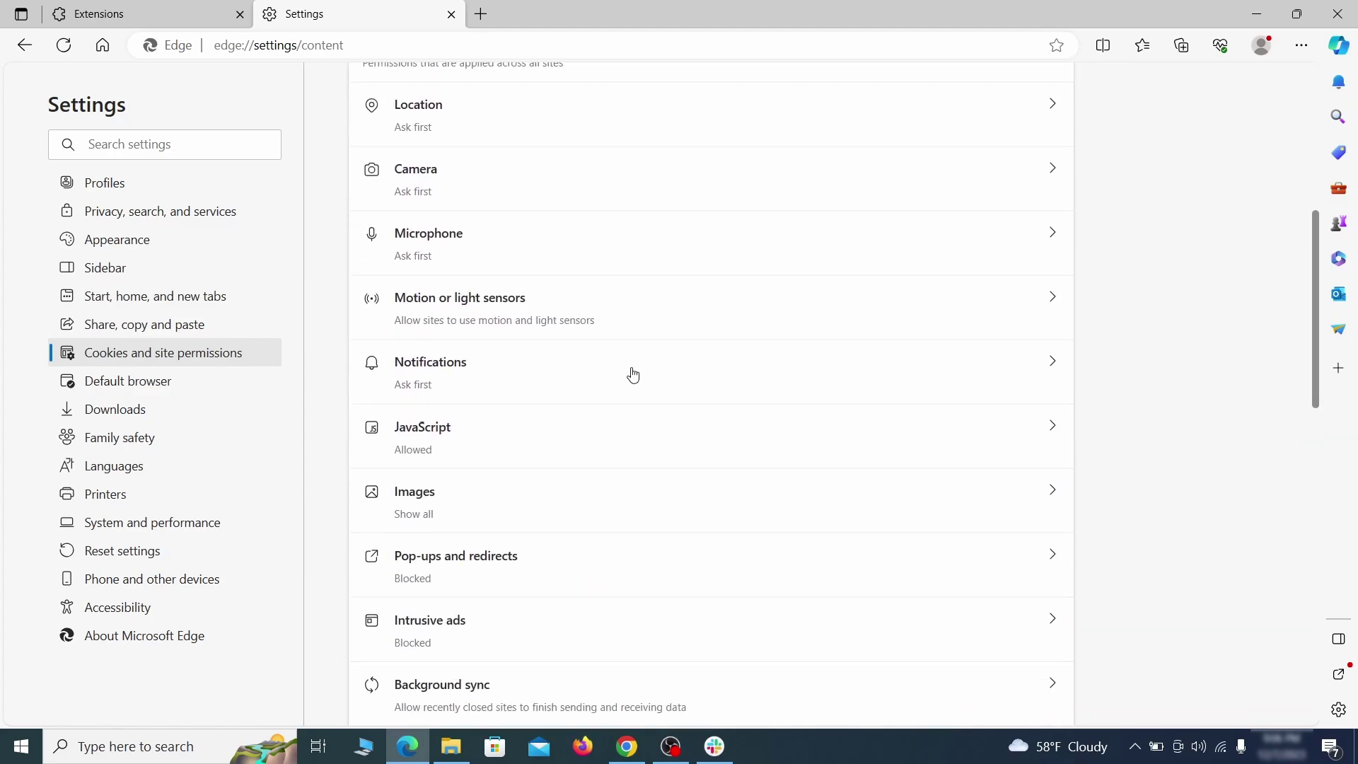
{"action": "left_click", "coordinate": [633, 375]}
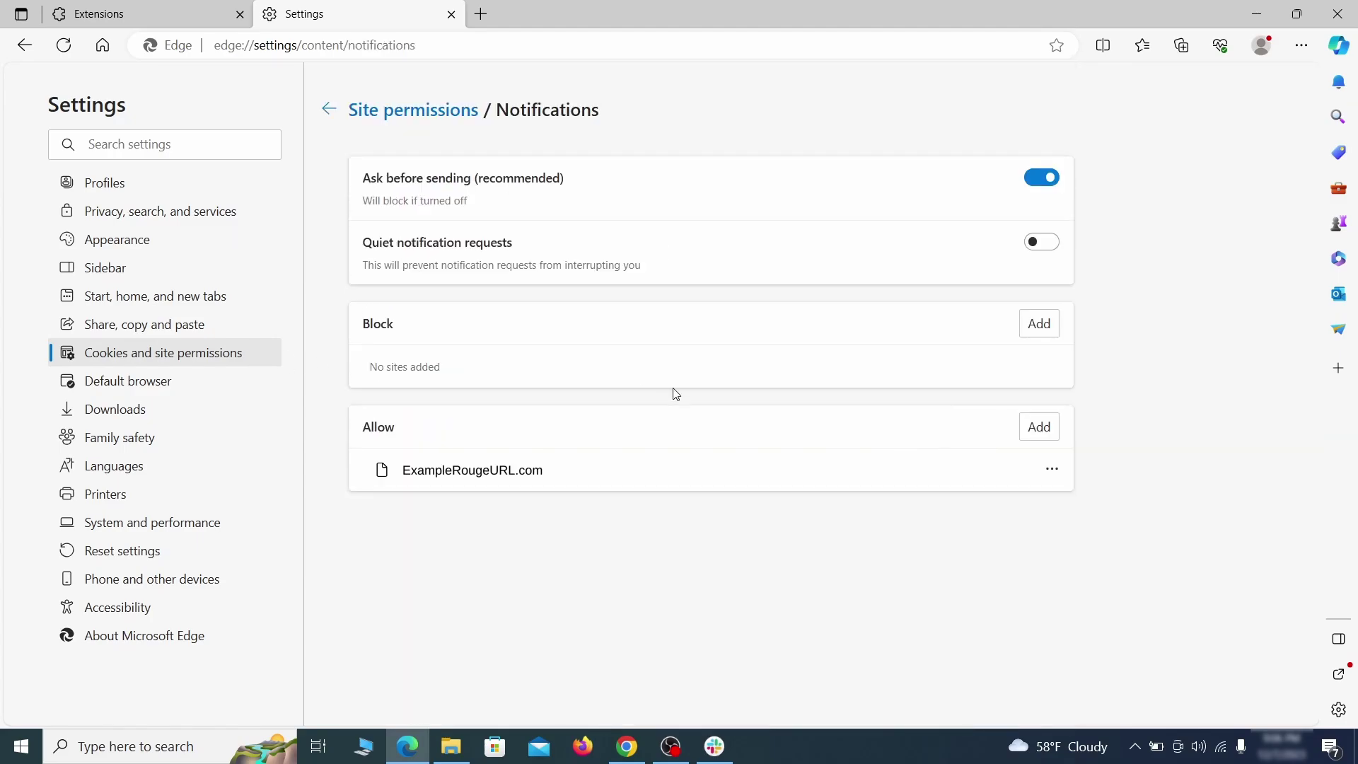
{"action": "left_click", "coordinate": [1052, 469]}
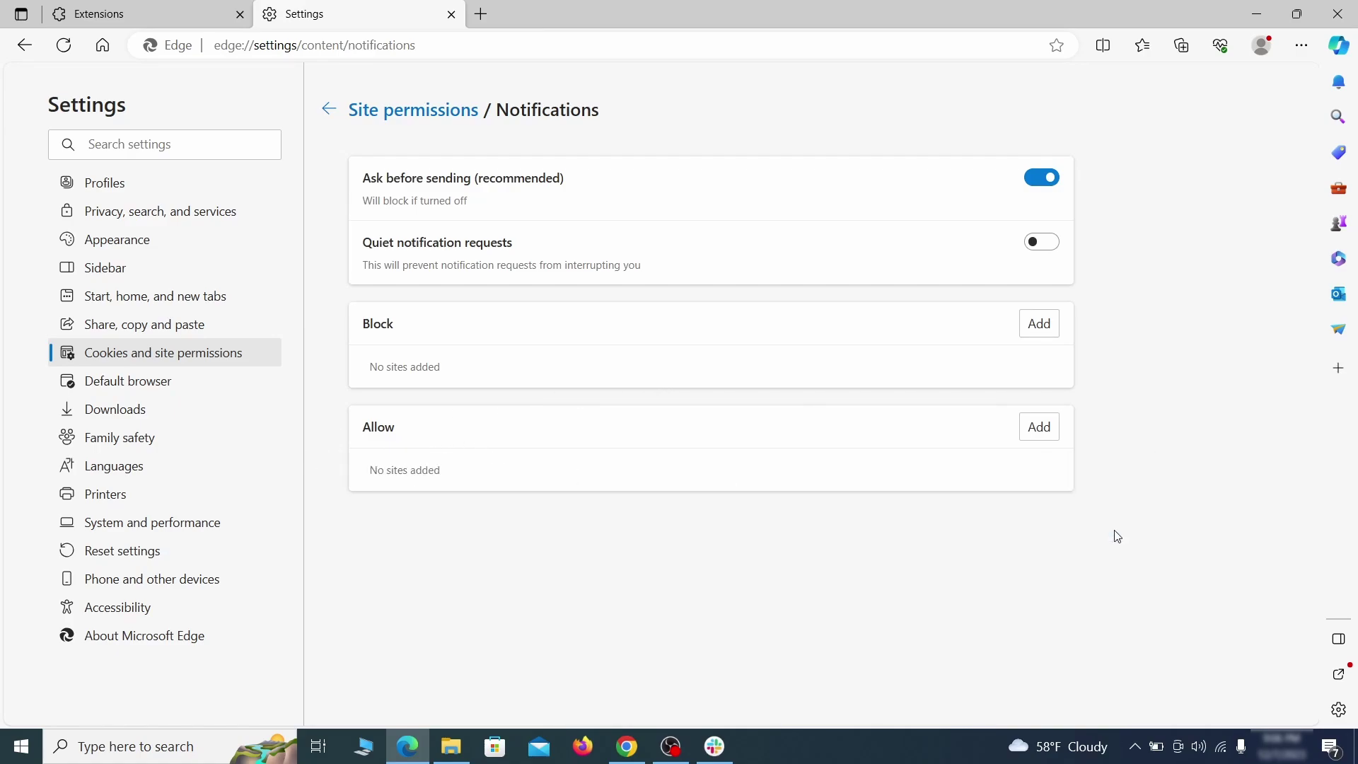